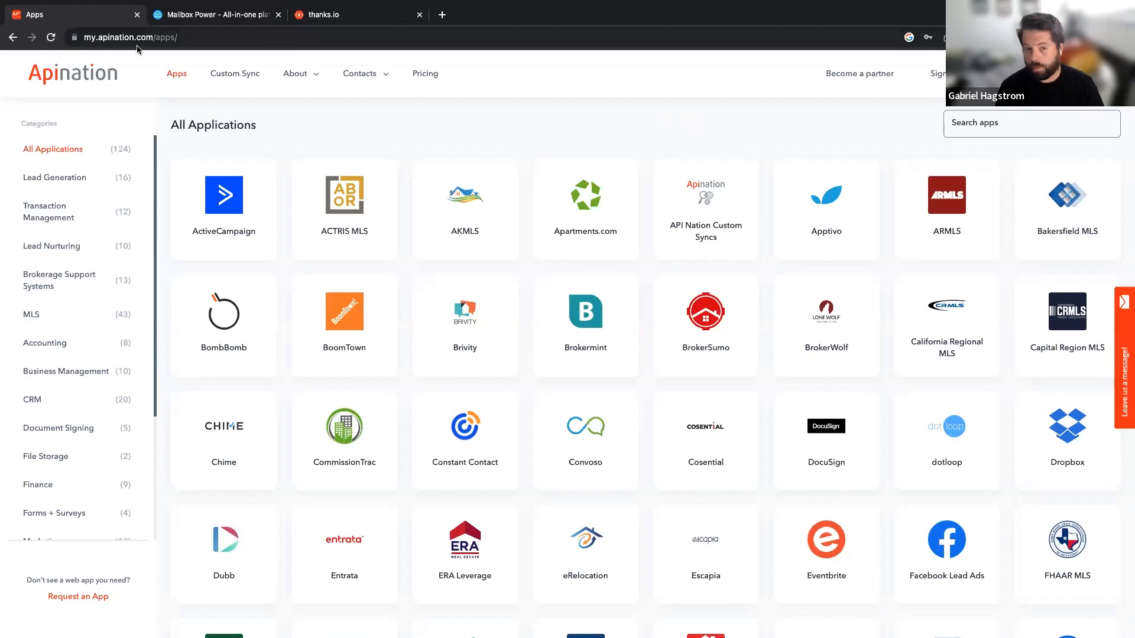
Step: Look over the Mailbox Power and thanks.io home pages, dismissing the free postcards popup, and return to the Apination app list
left_click(192, 14)
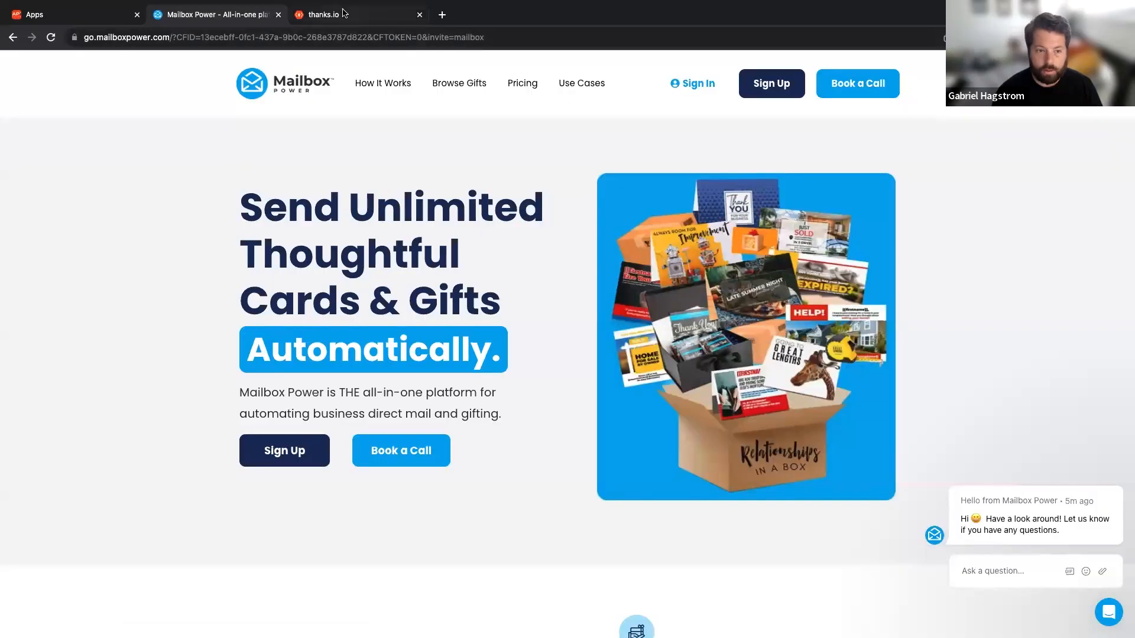
left_click(344, 13)
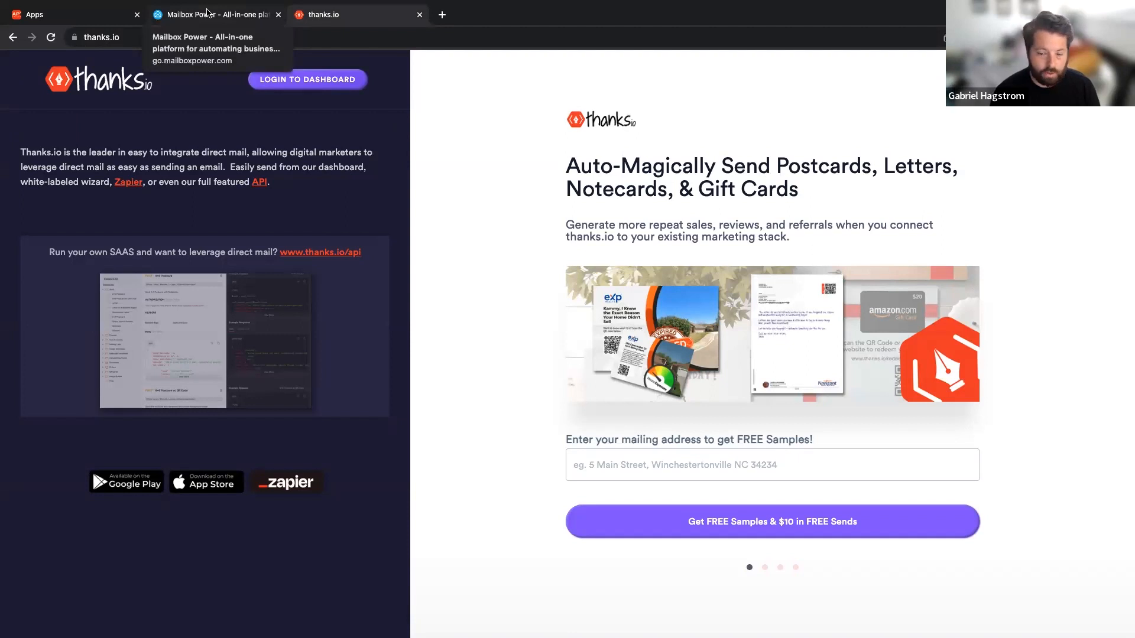
left_click(233, 23)
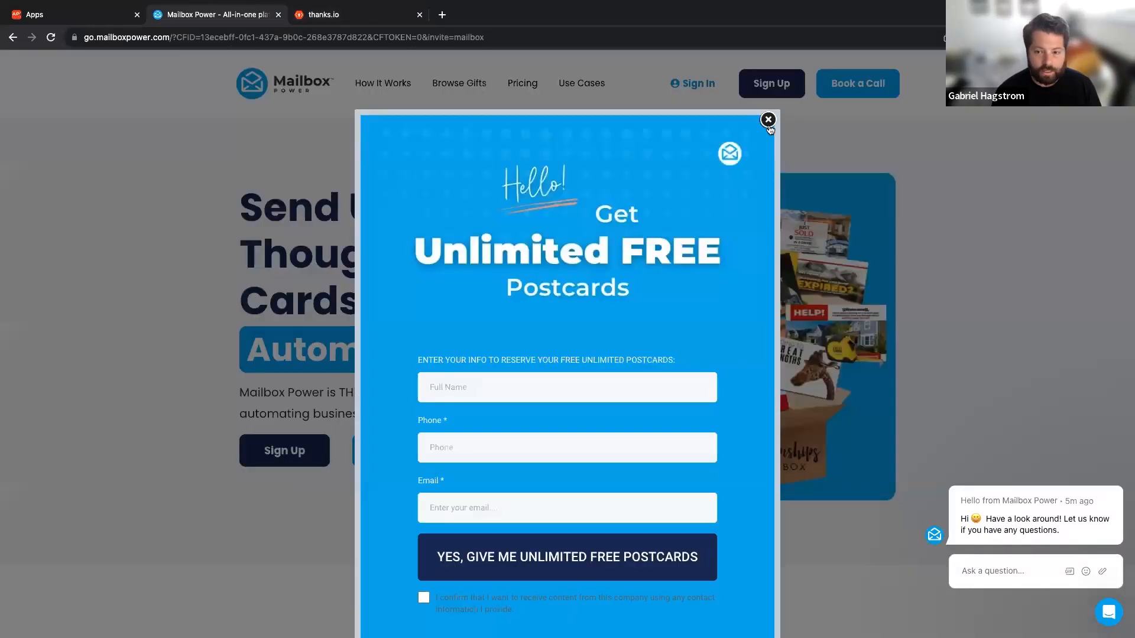
left_click(768, 121)
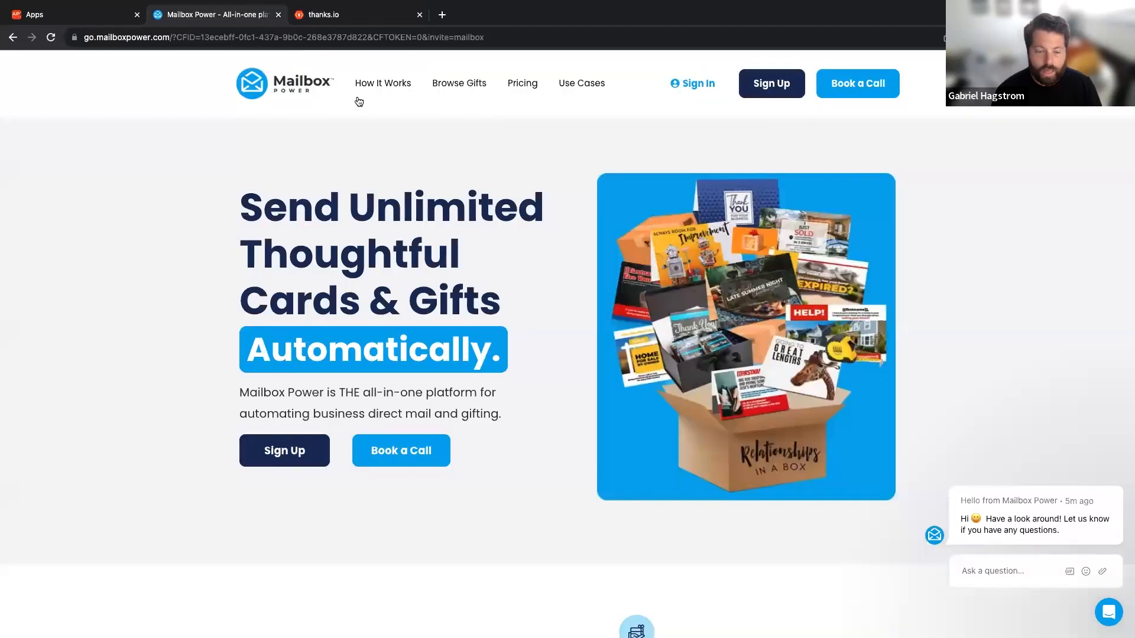
left_click(96, 21)
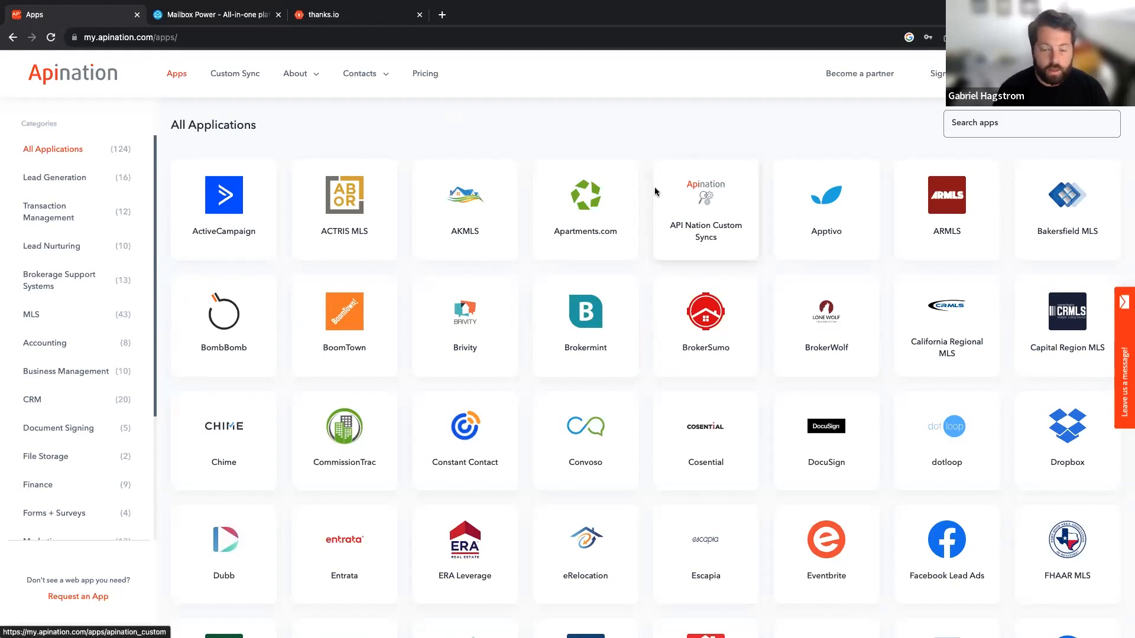
left_click(227, 17)
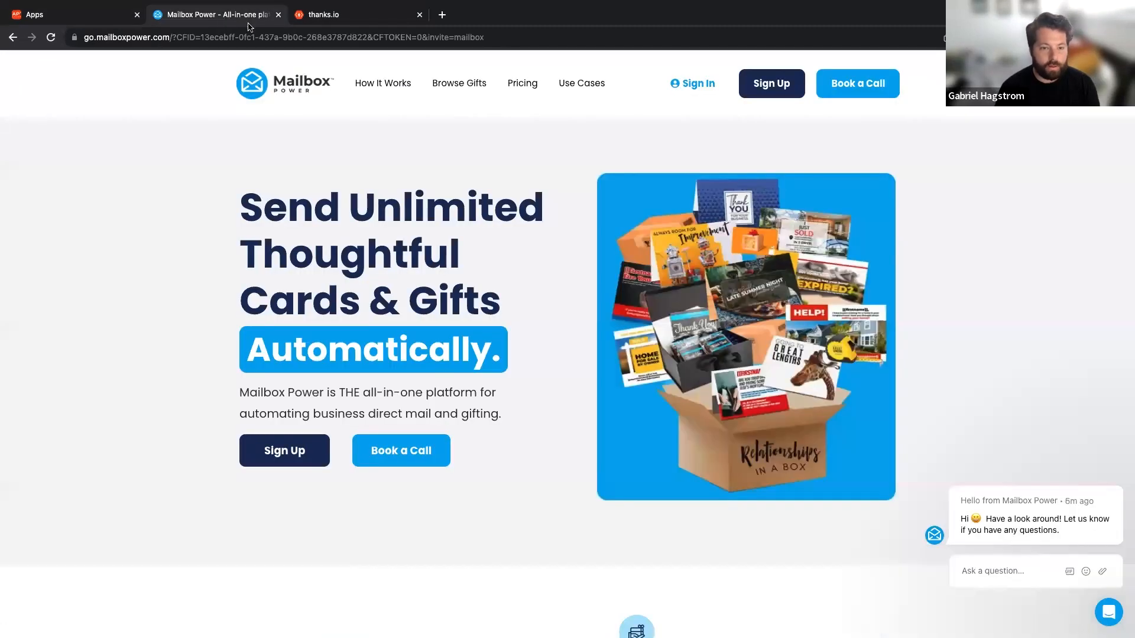
left_click(341, 17)
left_click(47, 14)
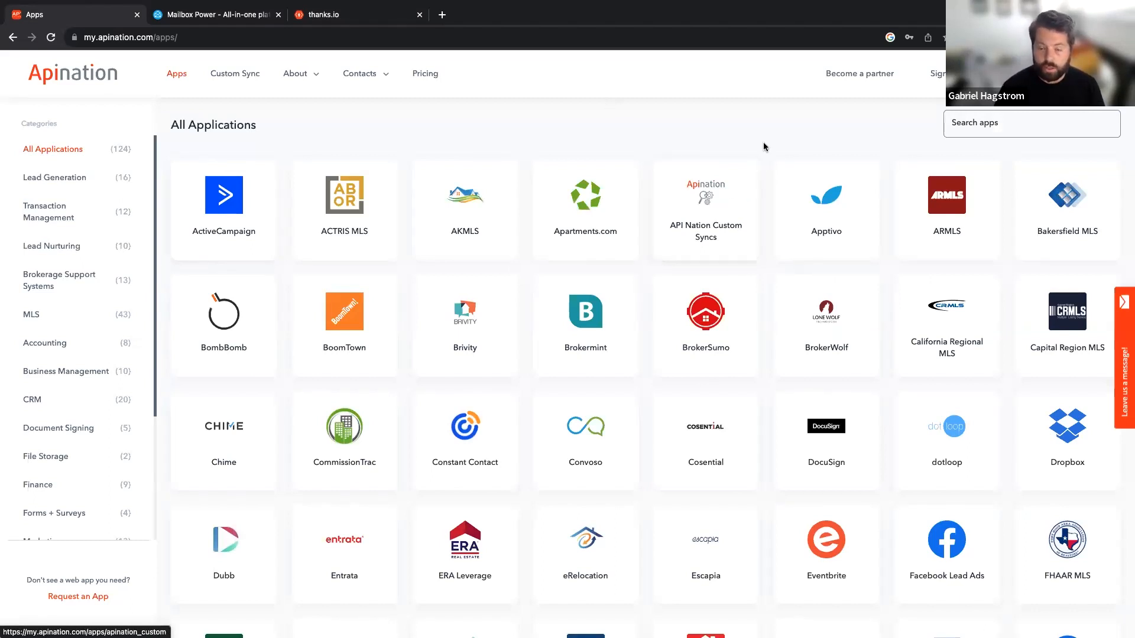
Step: Find kvCORE among all applications and open its integrations page
scroll(761, 160, "down", 1)
scroll(760, 160, "down", 8)
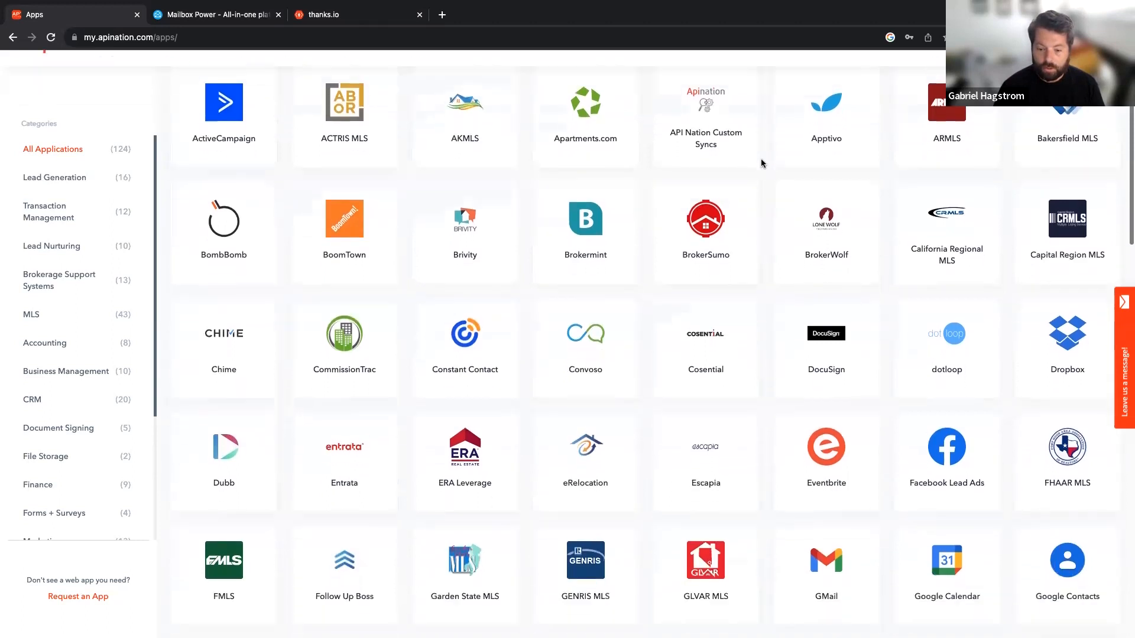
scroll(763, 254, "down", 5)
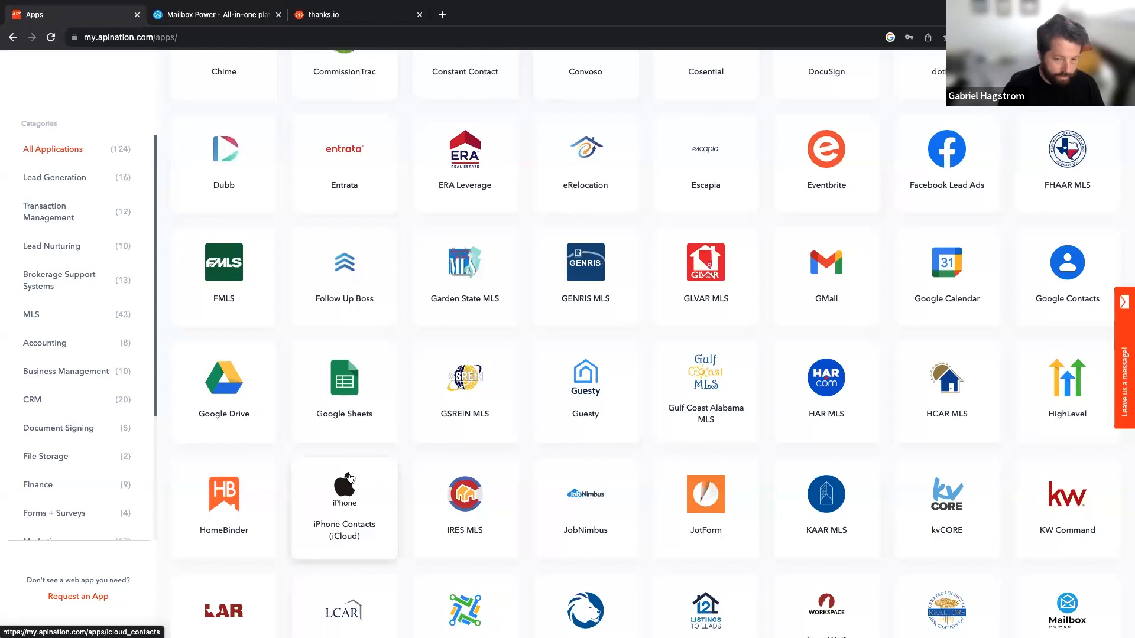
scroll(671, 454, "up", 3)
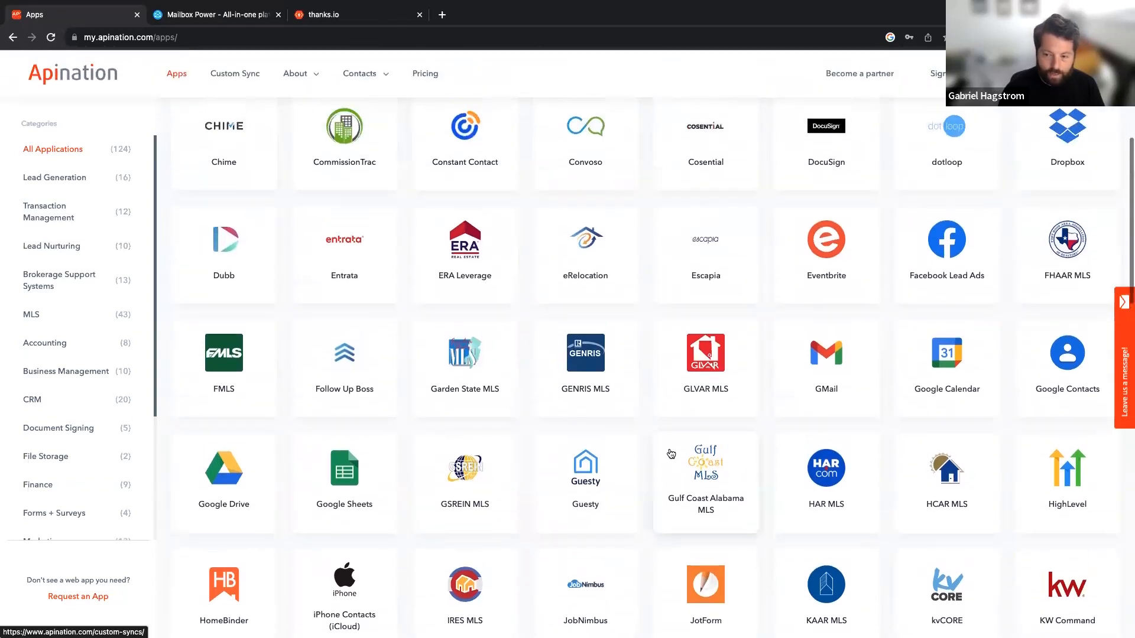
scroll(671, 455, "down", 3)
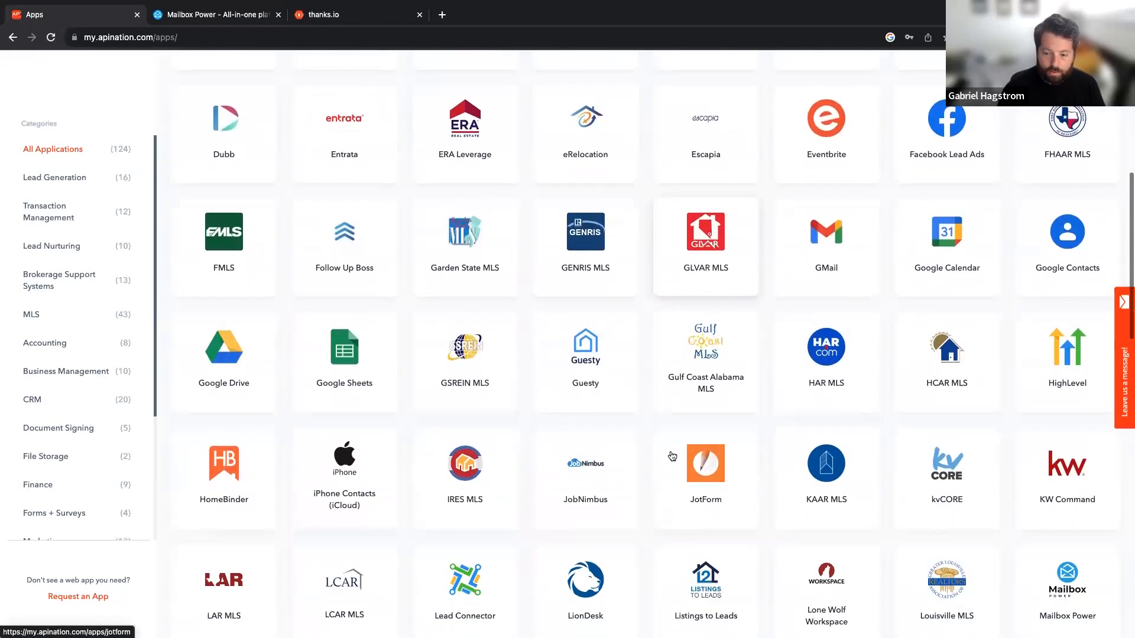
scroll(672, 456, "down", 3)
left_click(945, 327)
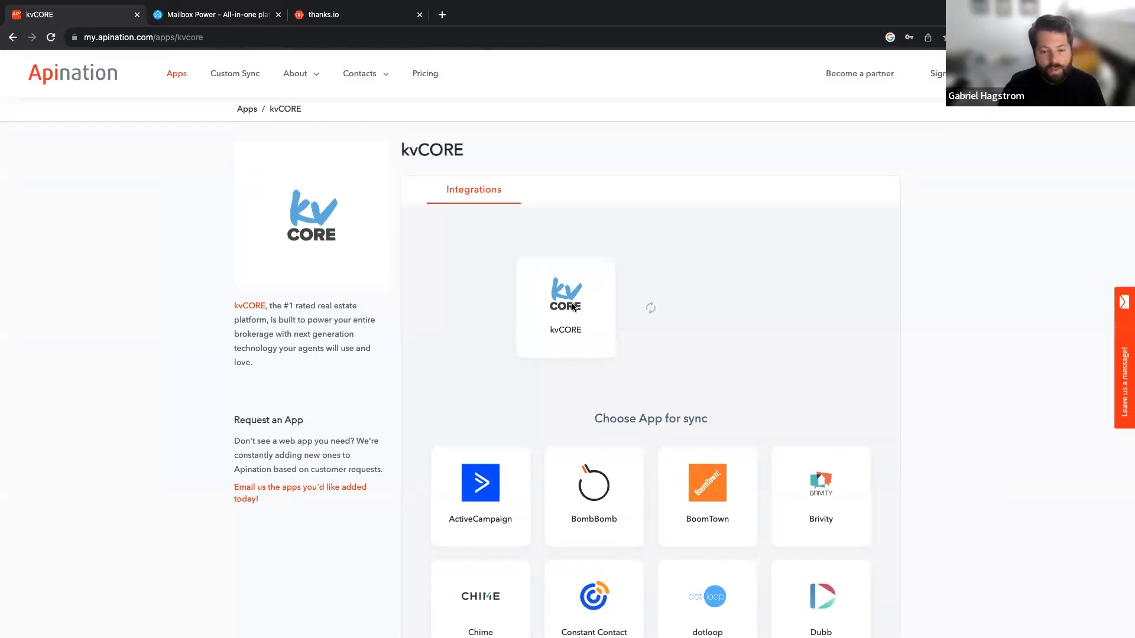
Step: Choose Mailbox Power as the app to sync with kvCORE and activate the kvCORE people to Mailbox Power people sync
scroll(603, 322, "down", 9)
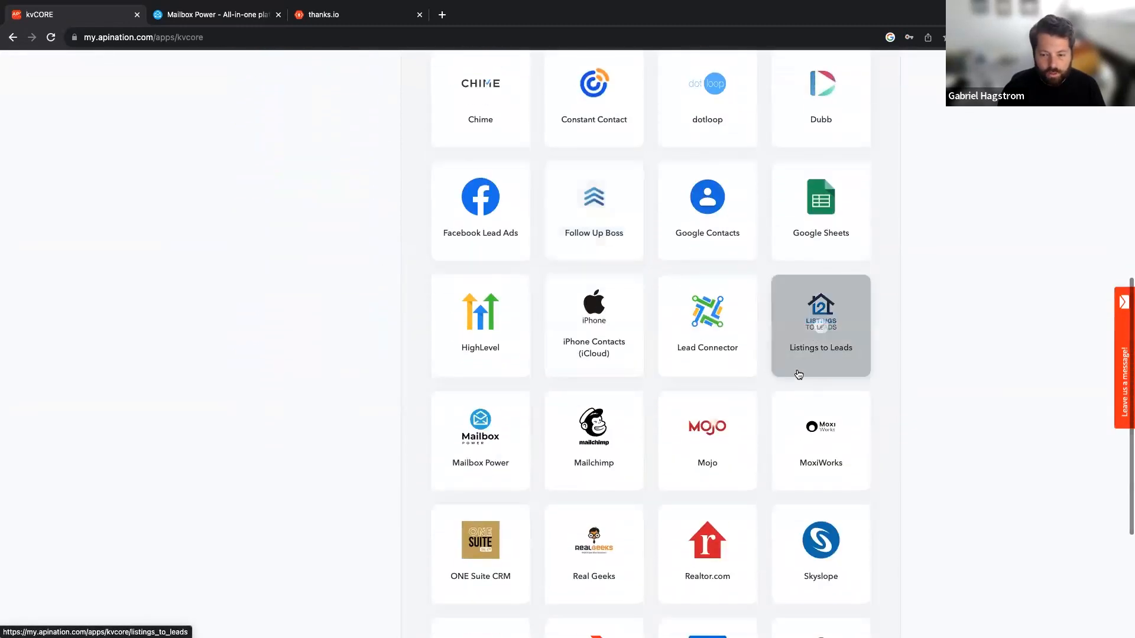
scroll(777, 436, "down", 4)
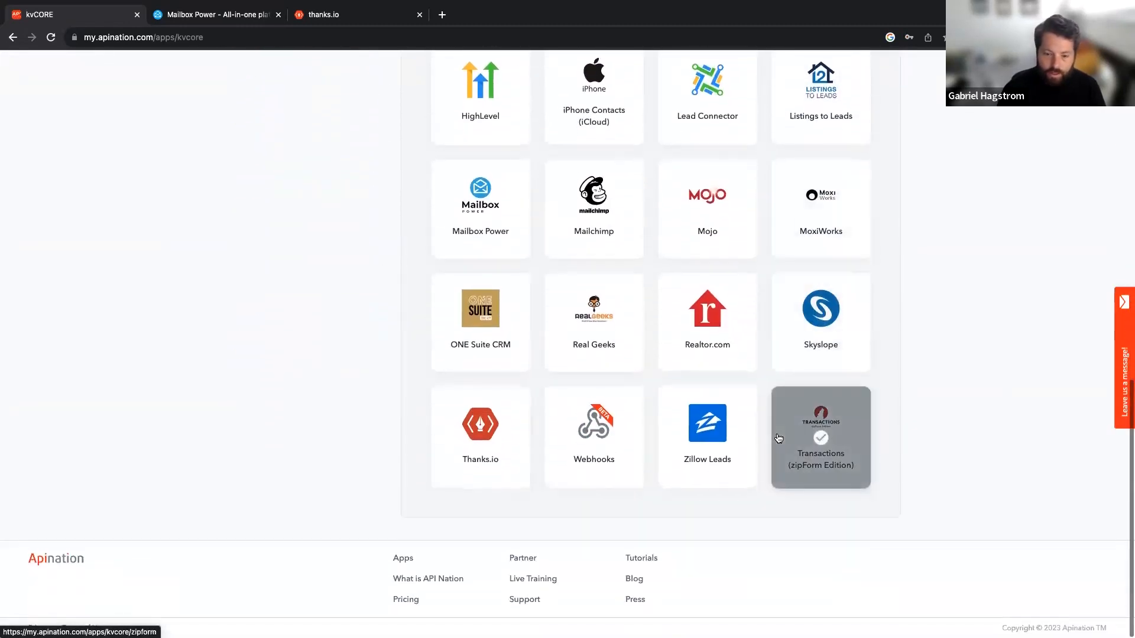
scroll(754, 340, "up", 2)
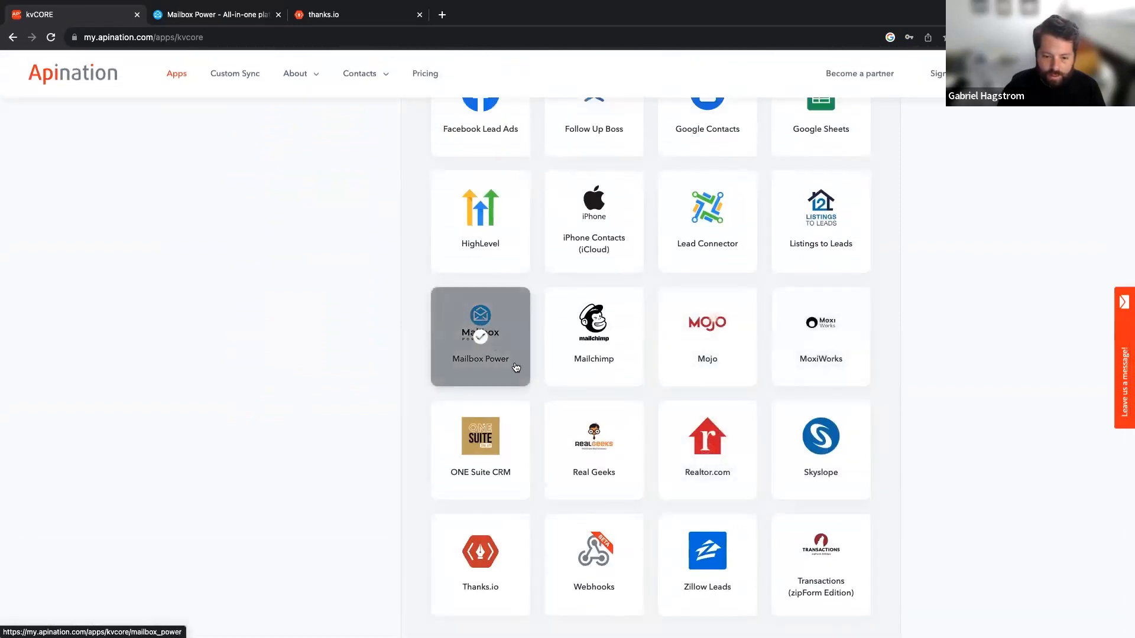
scroll(515, 550, "up", 1)
scroll(516, 550, "up", 4)
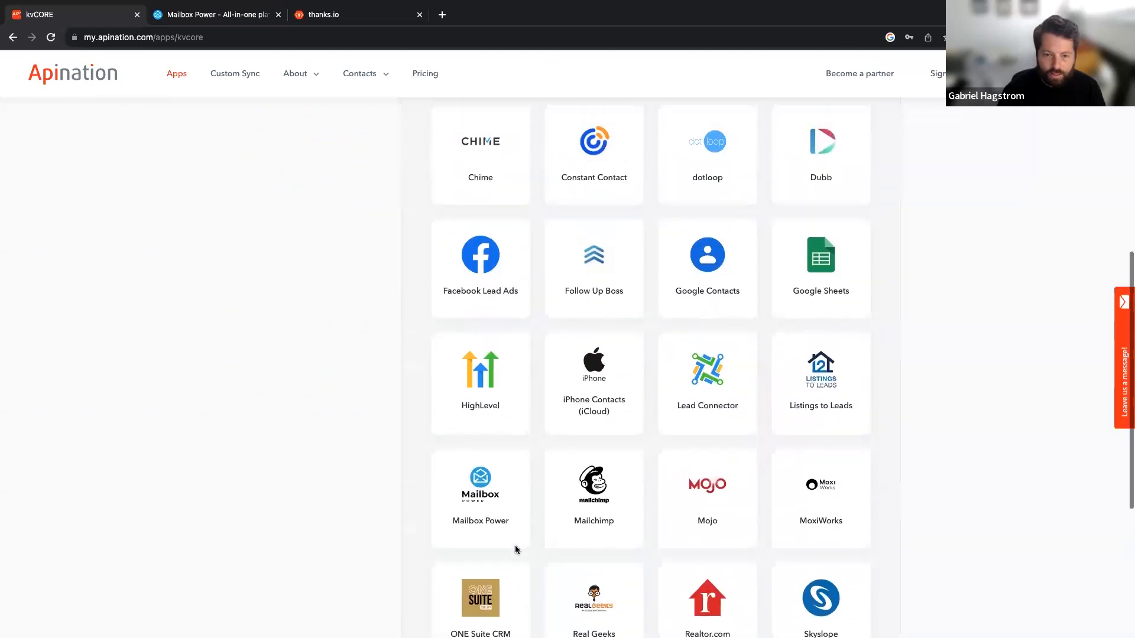
scroll(348, 376, "down", 2)
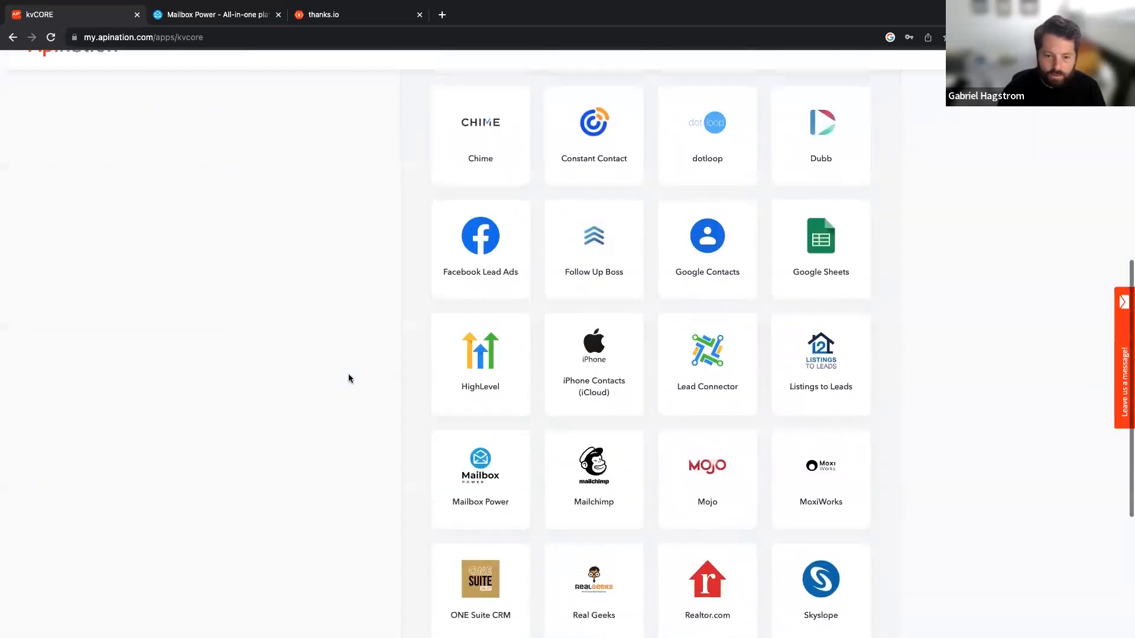
scroll(370, 304, "down", 1)
left_click(484, 402)
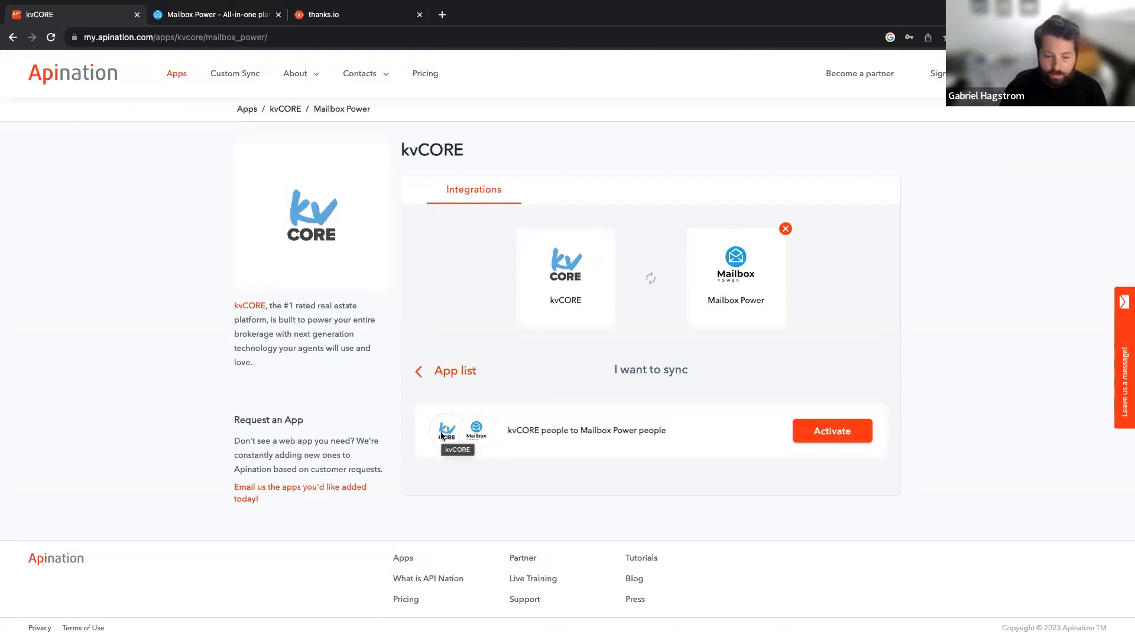
left_click(834, 442)
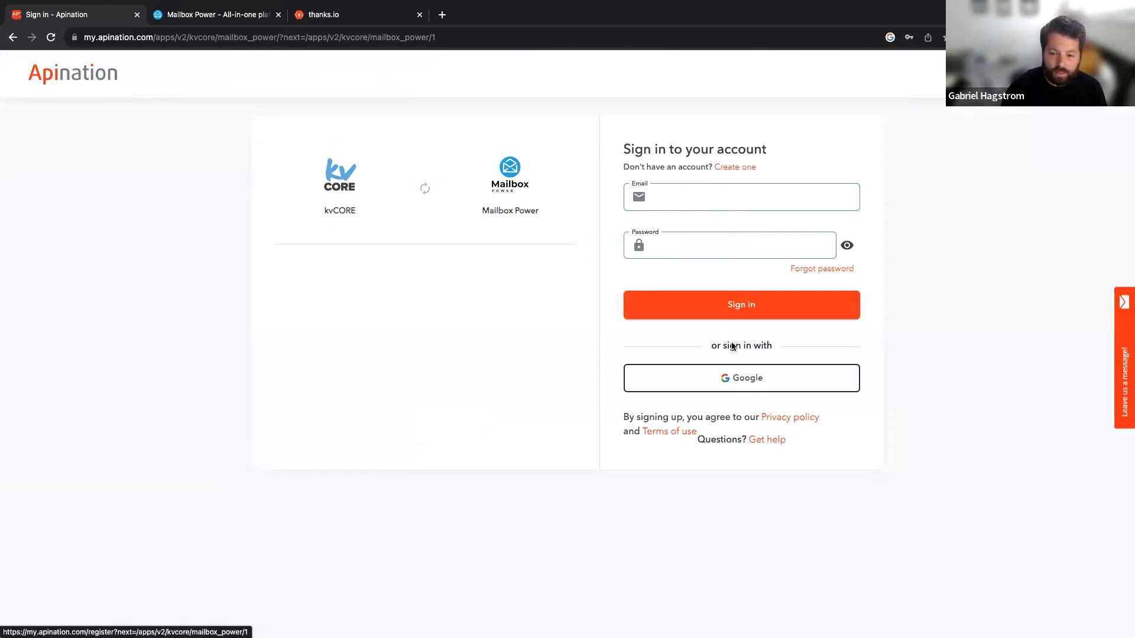
Step: Sign in to Apination with the first listed Google account and select the saved kvCORE connection
left_click(727, 379)
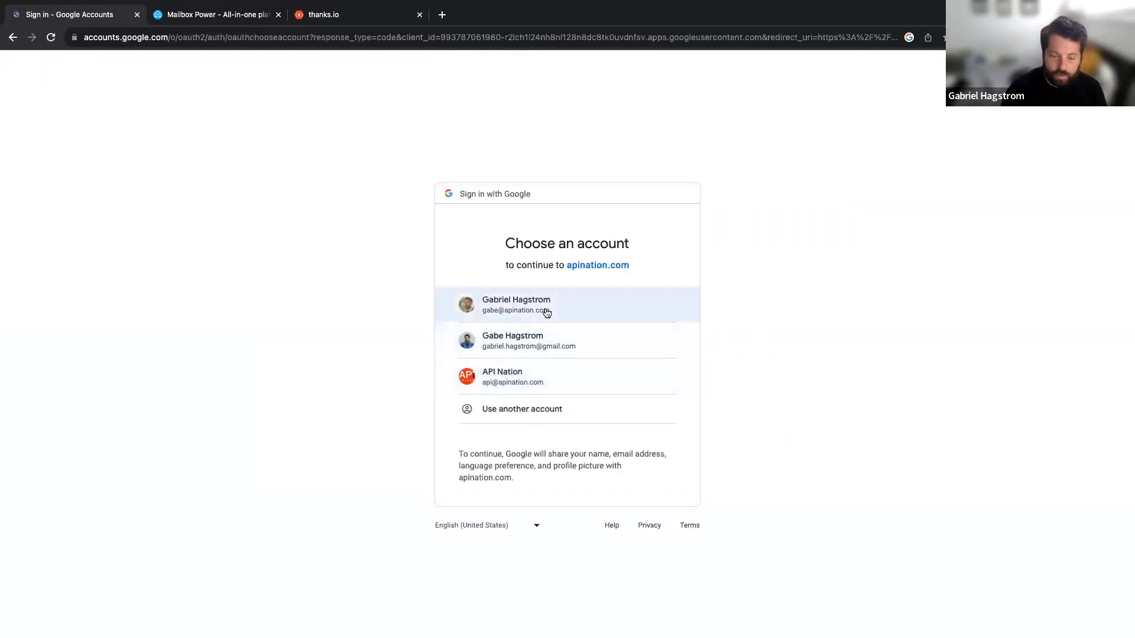
left_click(547, 313)
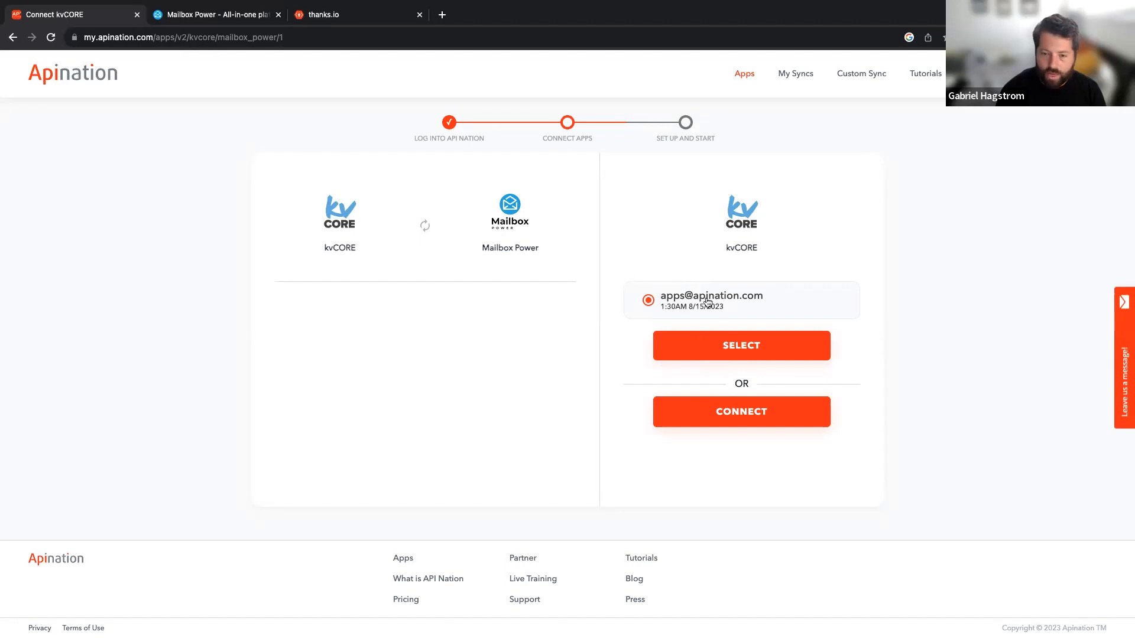
left_click(728, 353)
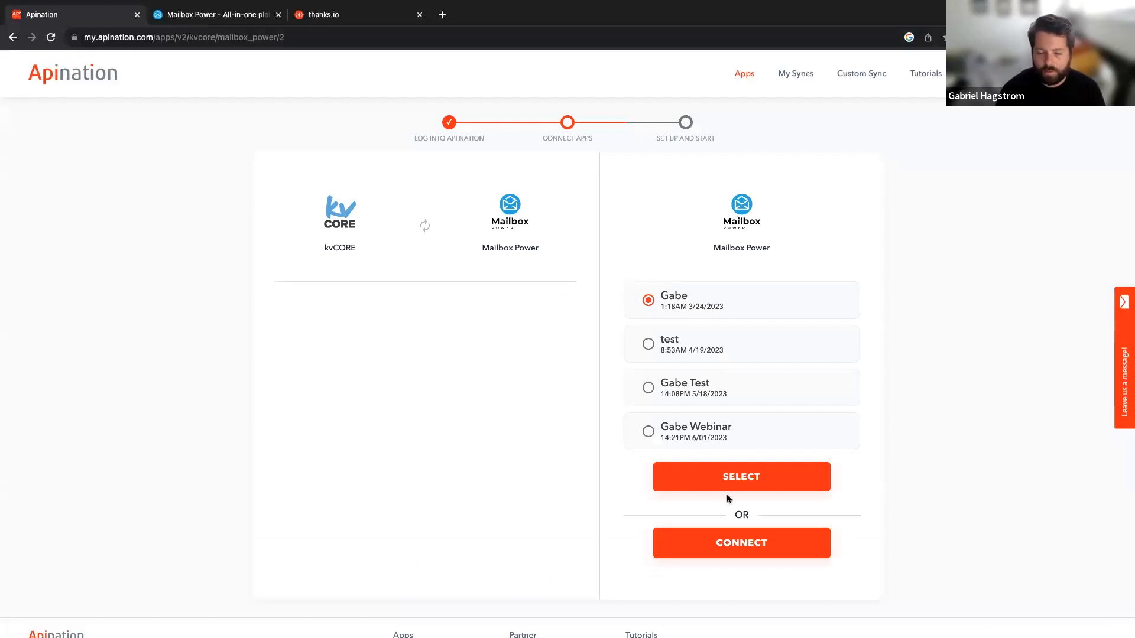
Step: Start a new Mailbox Power connection and open the linked Mailbox Power API token page
left_click(746, 542)
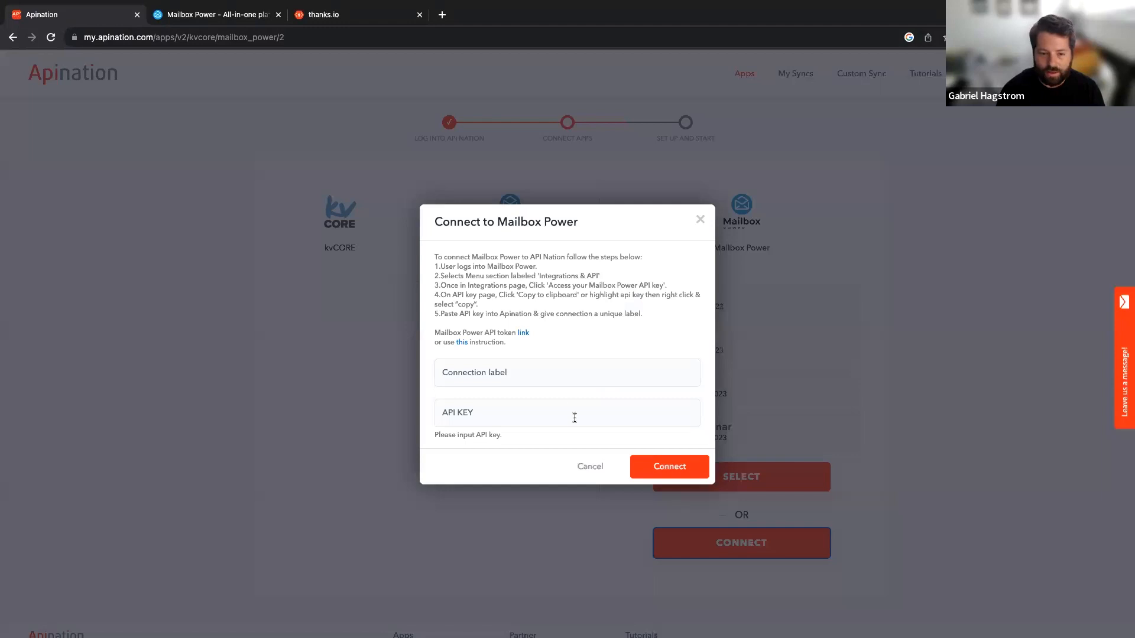
left_click(471, 412)
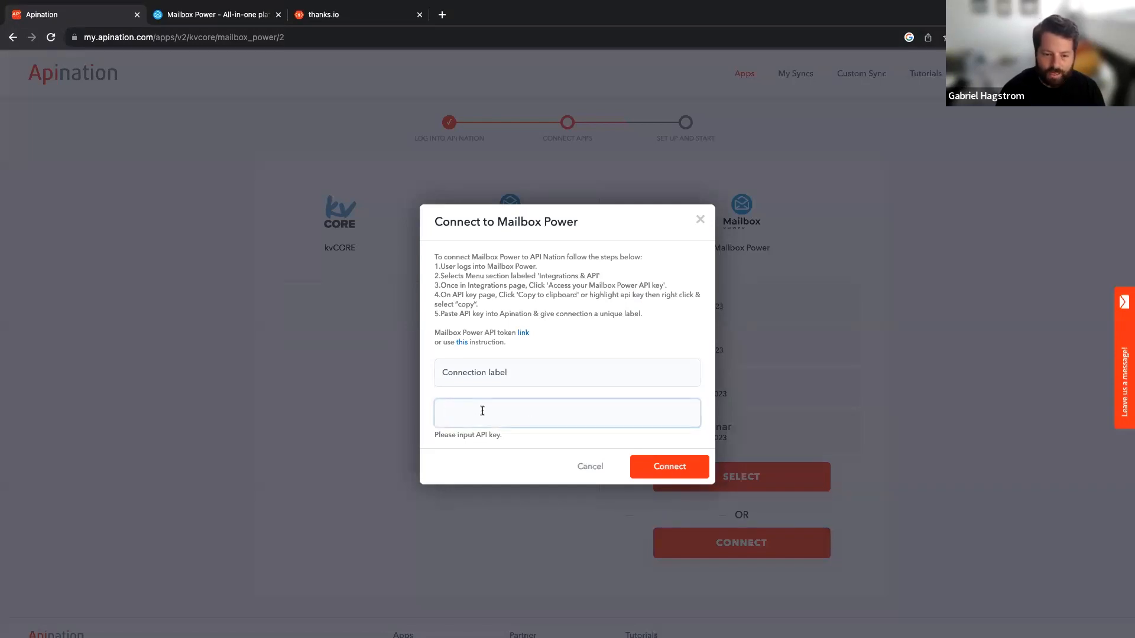
left_click(524, 334)
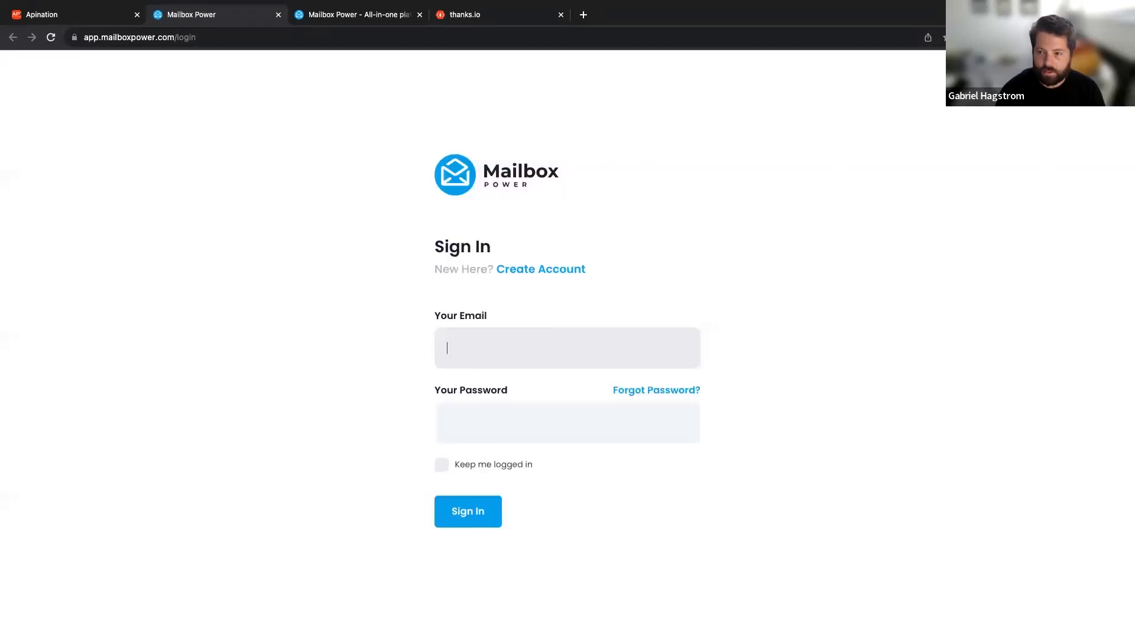
Step: Sign in to Mailbox Power with the account email and password and open the API key page in its integrations section
left_click(991, 38)
left_click(888, 138)
left_click(462, 513)
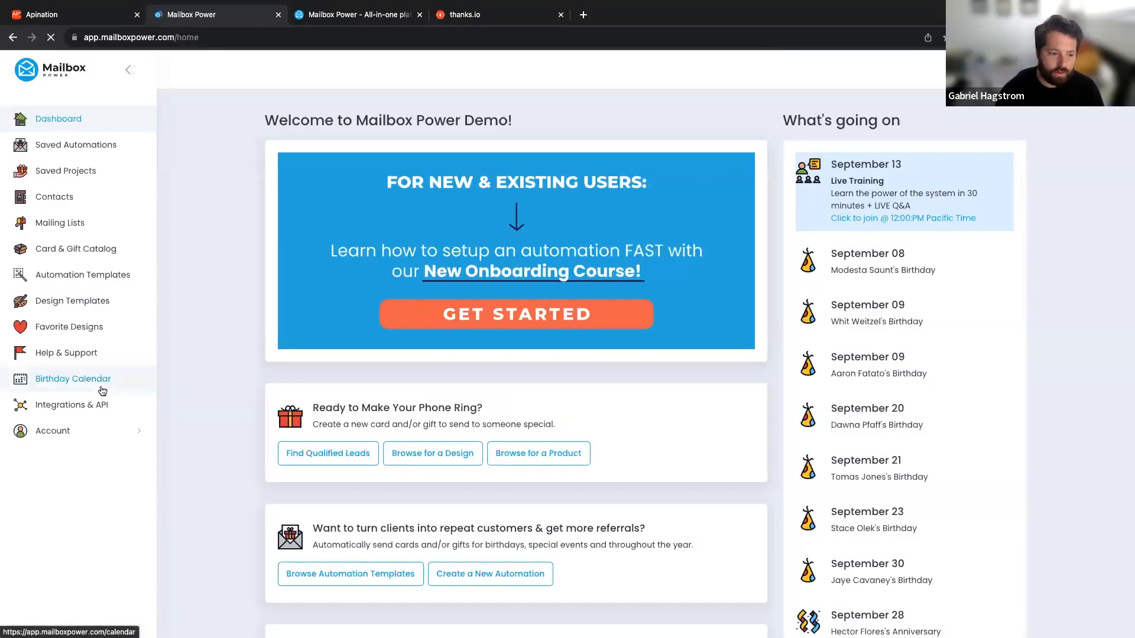
left_click(92, 406)
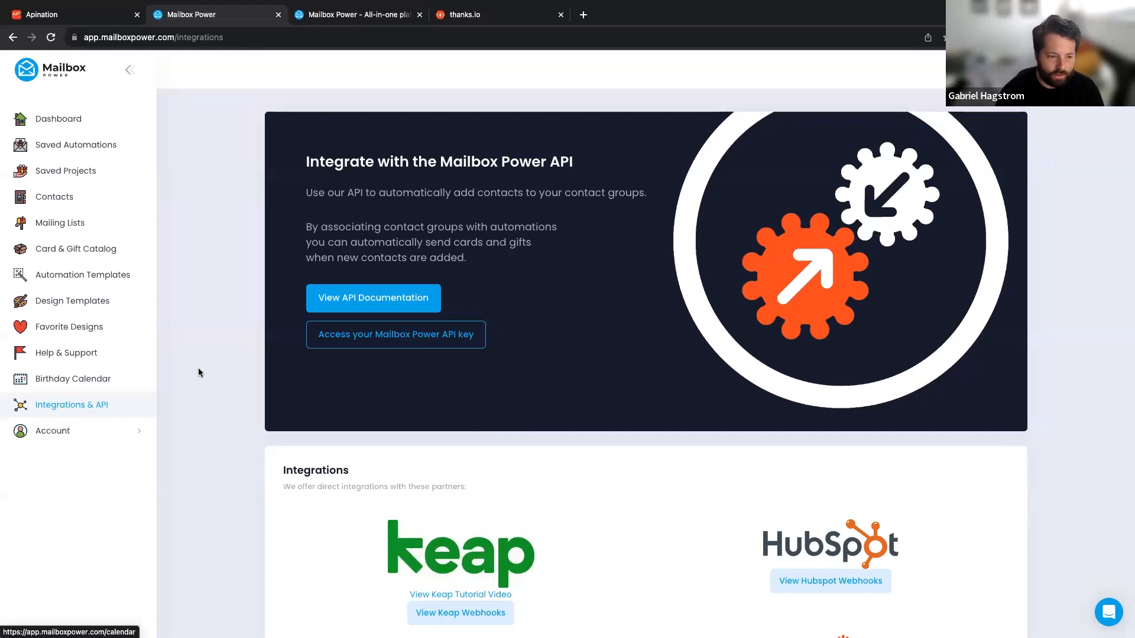
left_click(354, 347)
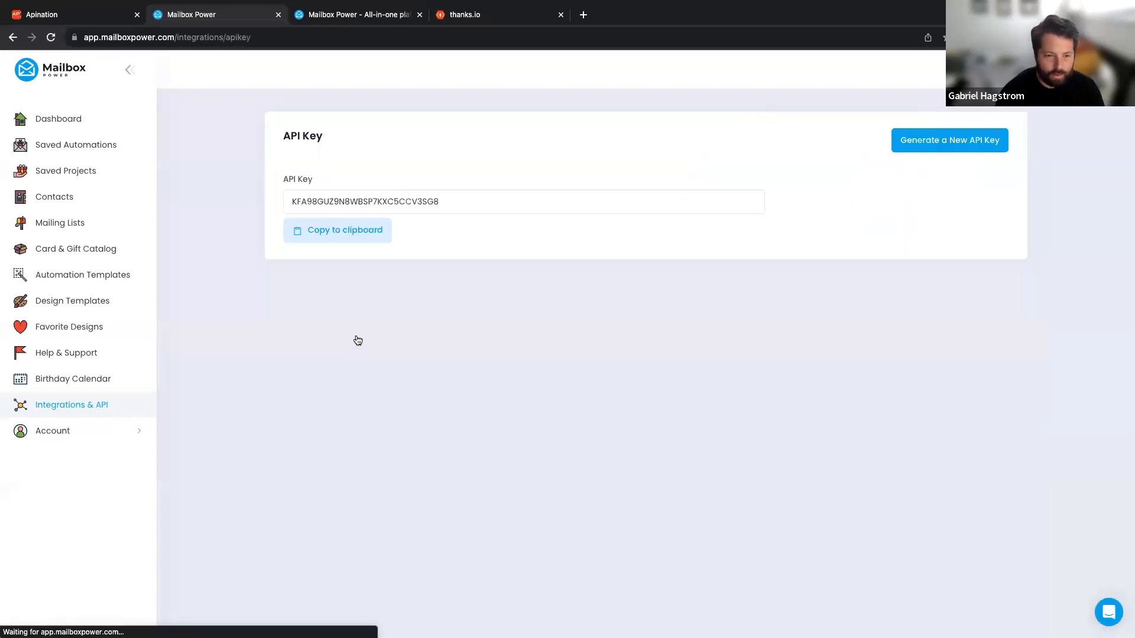
Step: Cancel the new Mailbox Power connection form in Apination and select the saved webinar connection dated 6/01/2023 instead
left_click(83, 14)
left_click(439, 411)
left_click(520, 373)
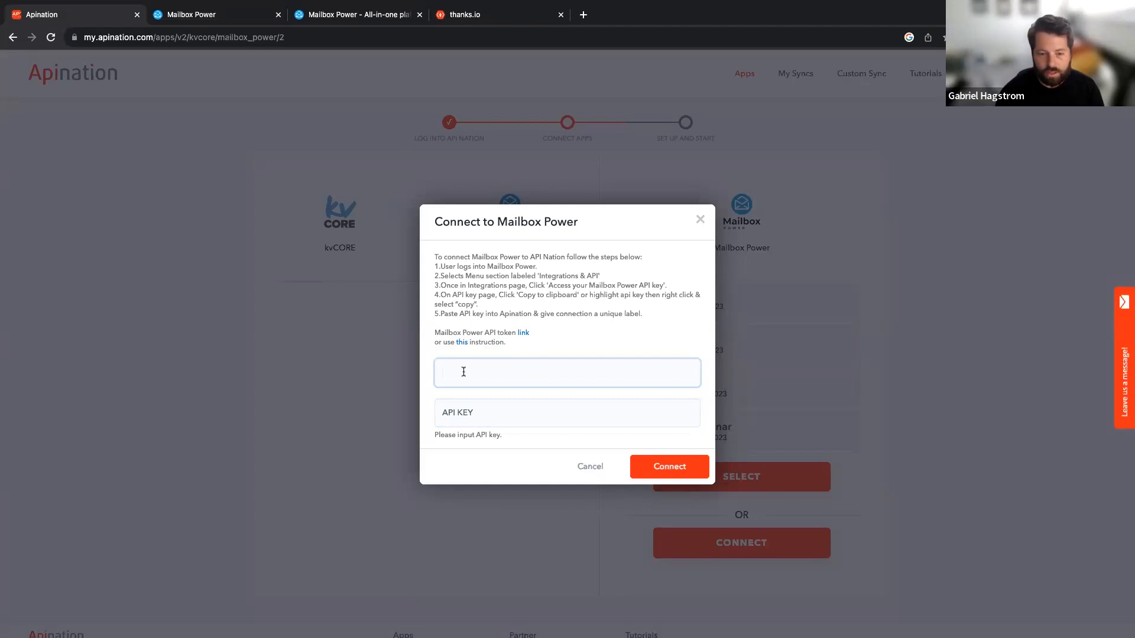
left_click(699, 221)
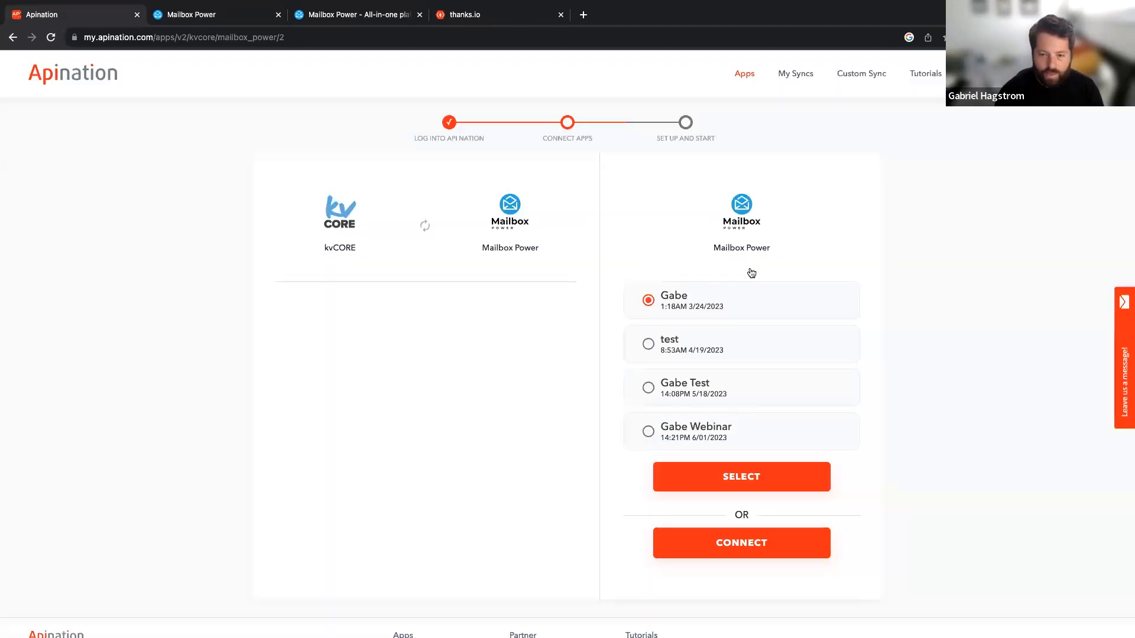
left_click(705, 431)
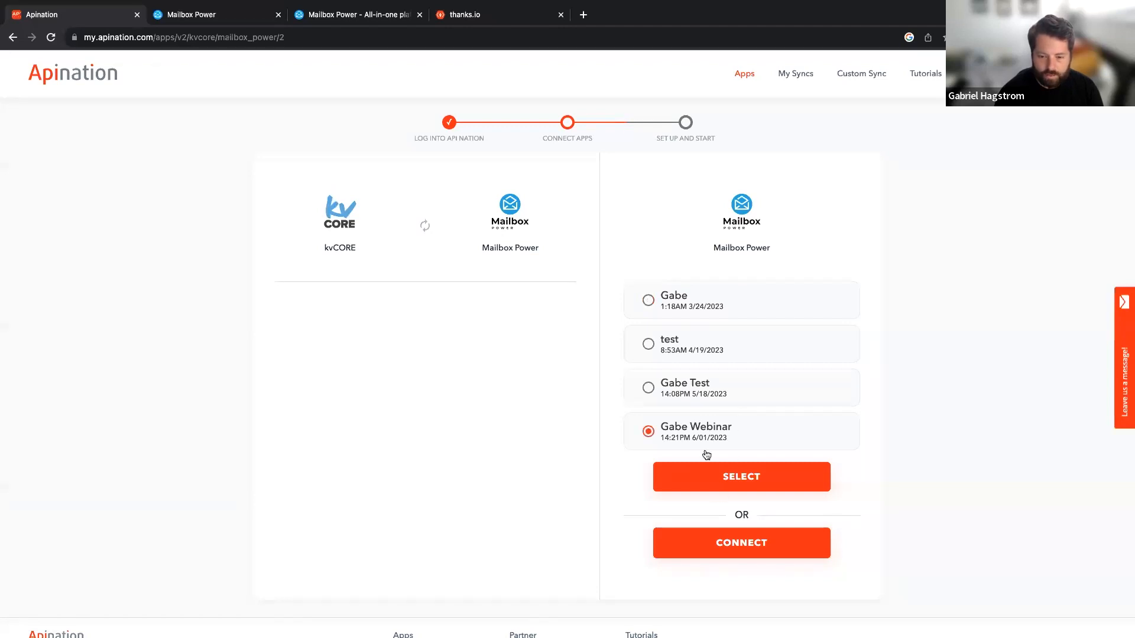
left_click(720, 490)
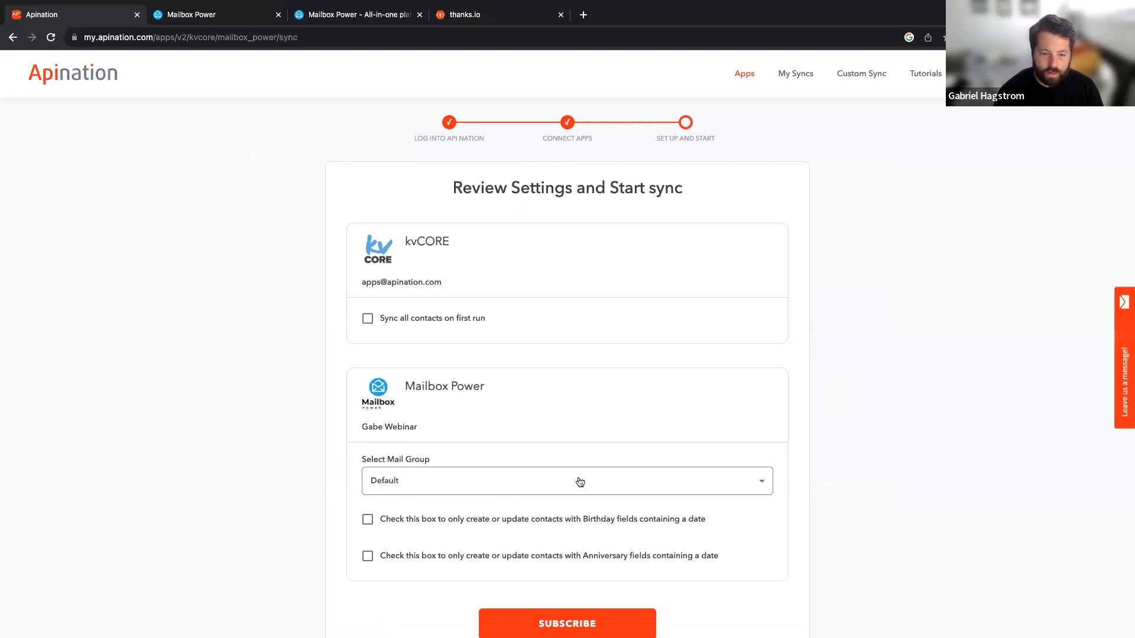
Step: Review the sync settings for kvCORE and Mailbox Power, including first-run contacts, mail group, birthday and anniversary options
scroll(594, 513, "down", 5)
scroll(591, 460, "up", 3)
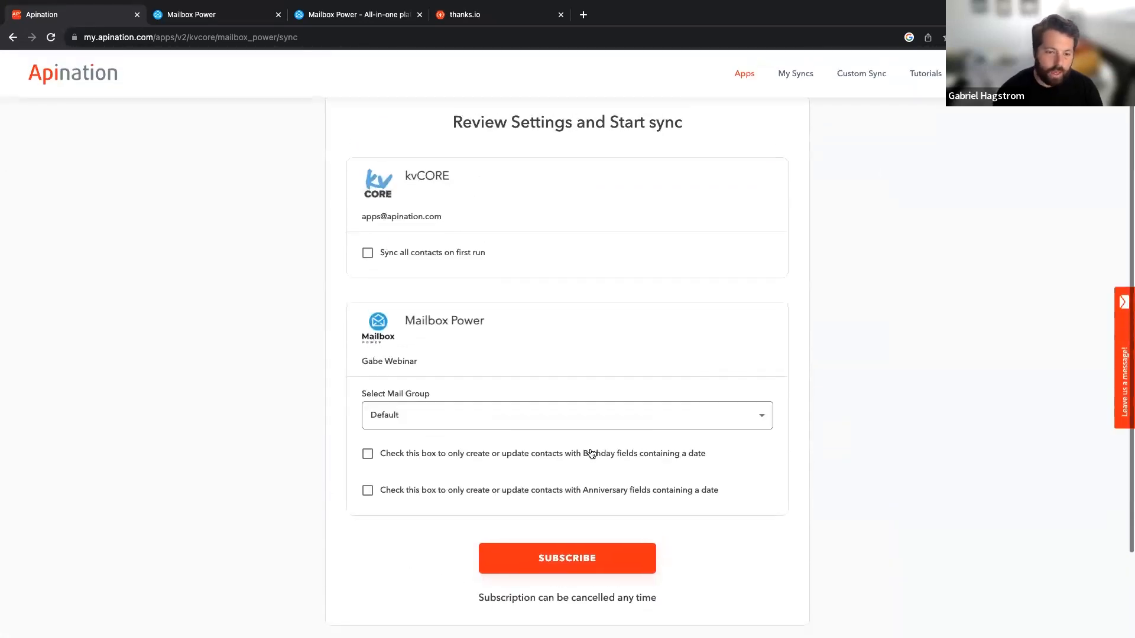
scroll(591, 453, "down", 1)
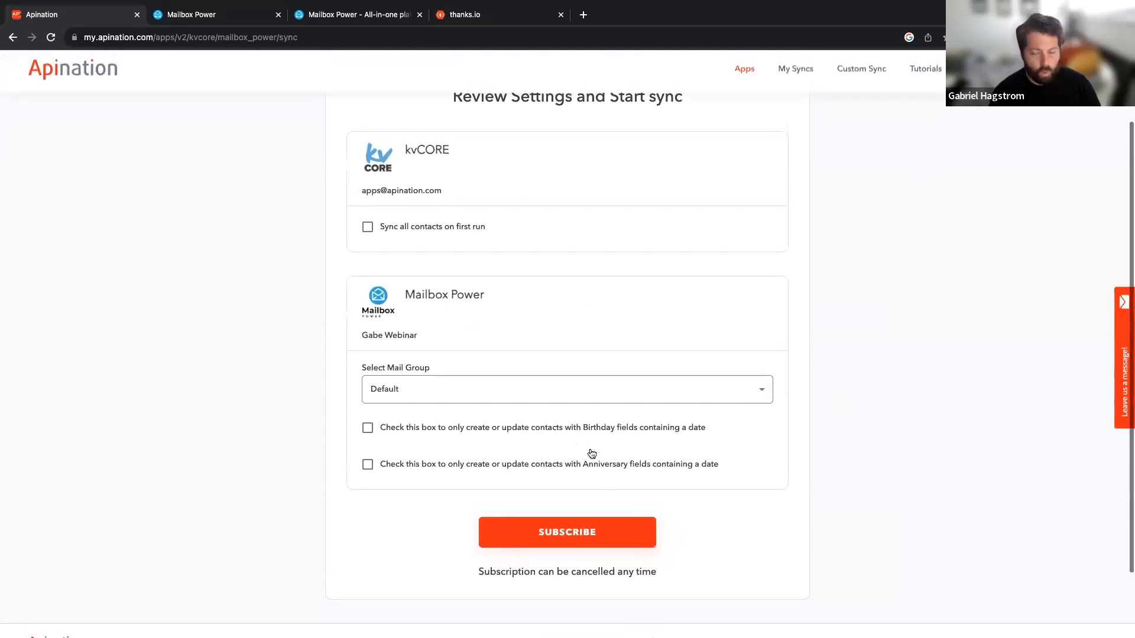
scroll(591, 453, "up", 1)
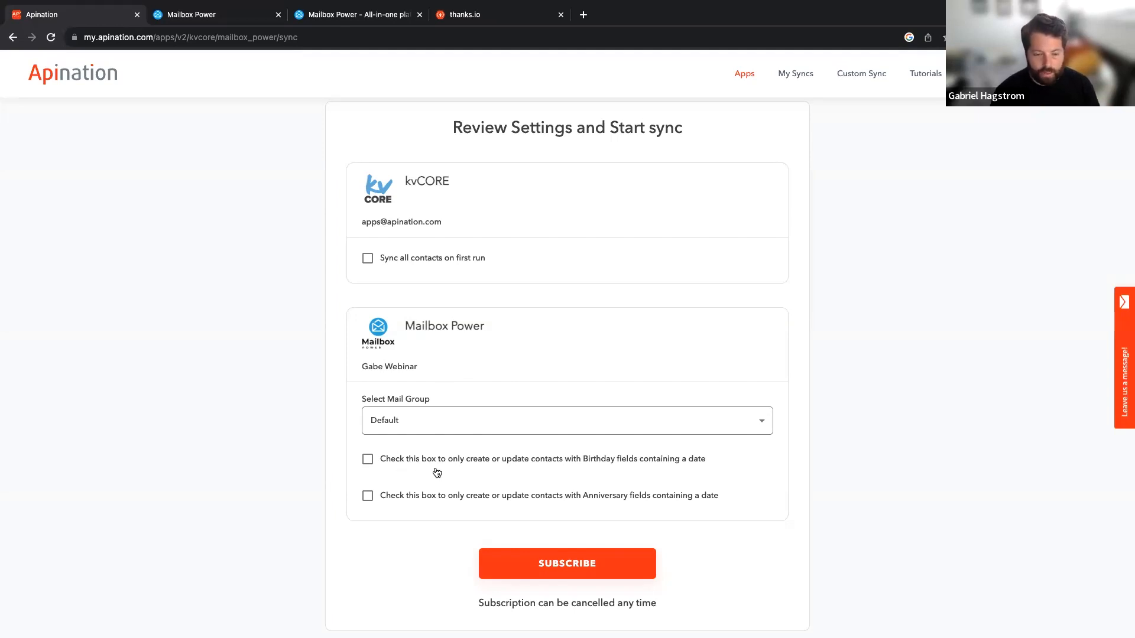
Step: Subscribe to the kvCORE to Mailbox Power sync and look over its account and filter settings
scroll(437, 472, "down", 2)
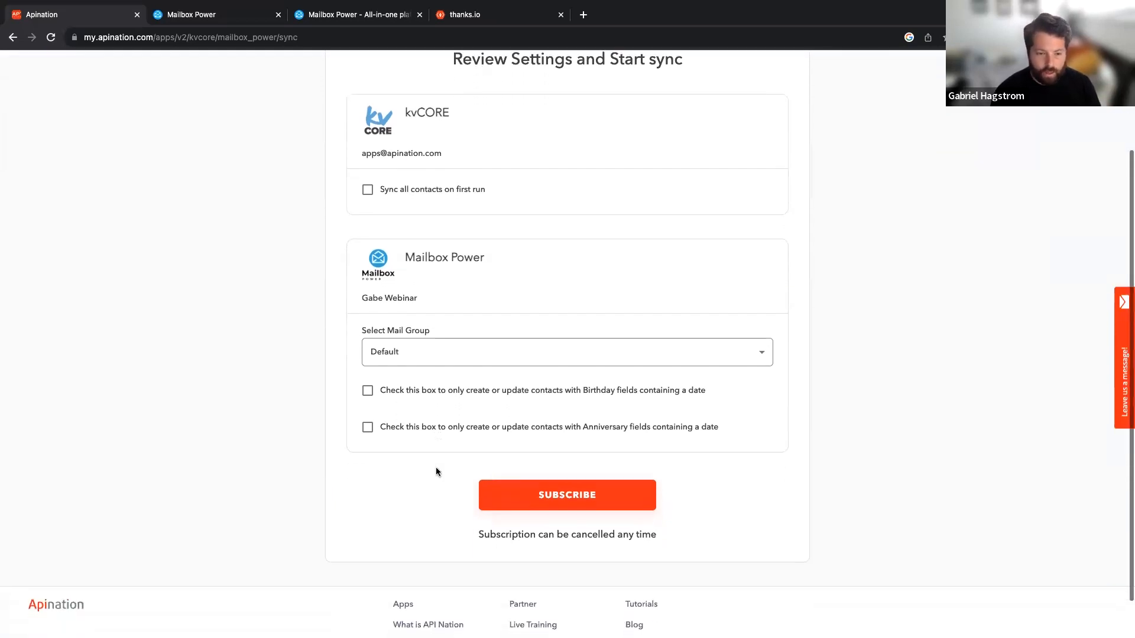
left_click(573, 498)
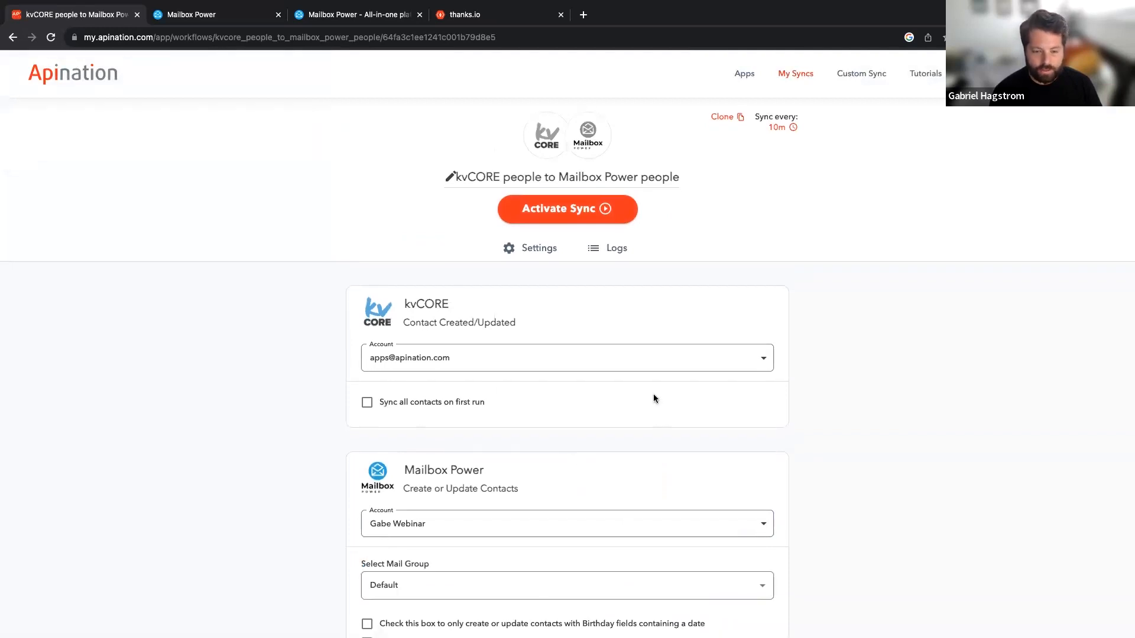
scroll(654, 397, "down", 4)
scroll(653, 397, "down", 2)
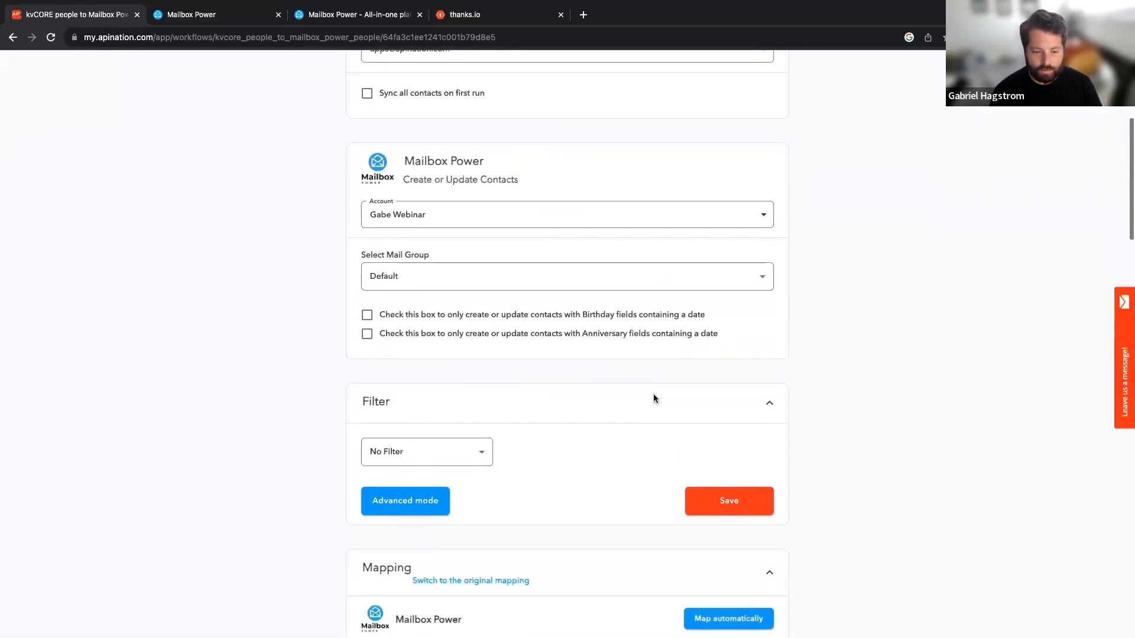
Step: Examine how the required Mailbox Power name and address fields are mapped to kvCORE fields
scroll(654, 399, "down", 3)
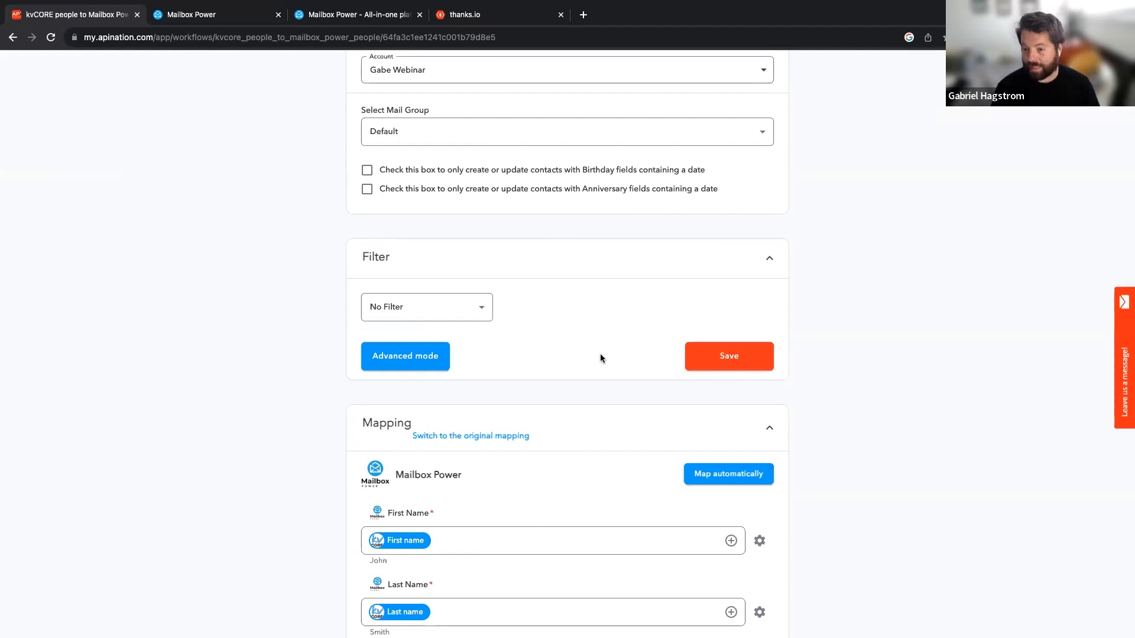
scroll(643, 435, "down", 3)
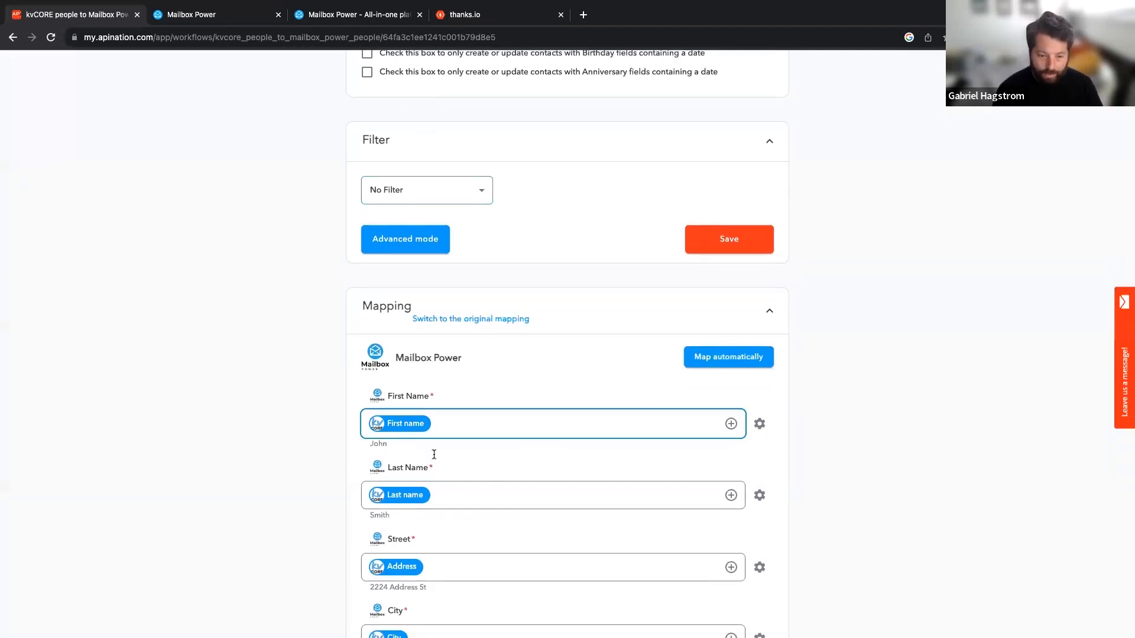
scroll(320, 398, "down", 2)
scroll(320, 398, "down", 1)
left_click(414, 273)
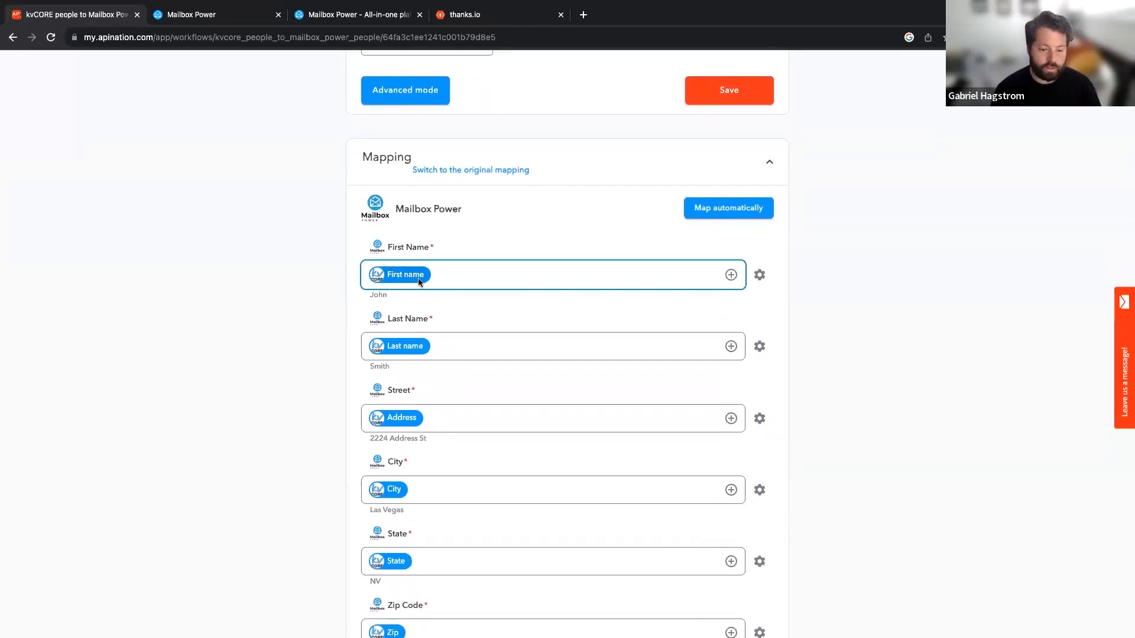
left_click(385, 247)
left_click_drag(390, 247, 452, 249)
left_click(389, 282)
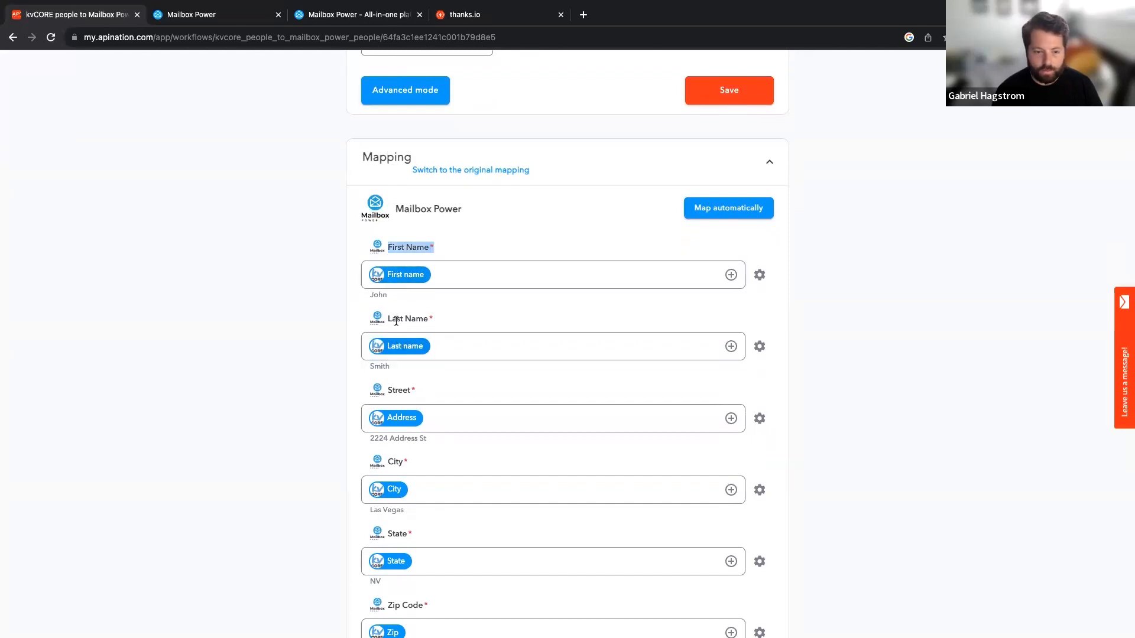
scroll(396, 399, "down", 2)
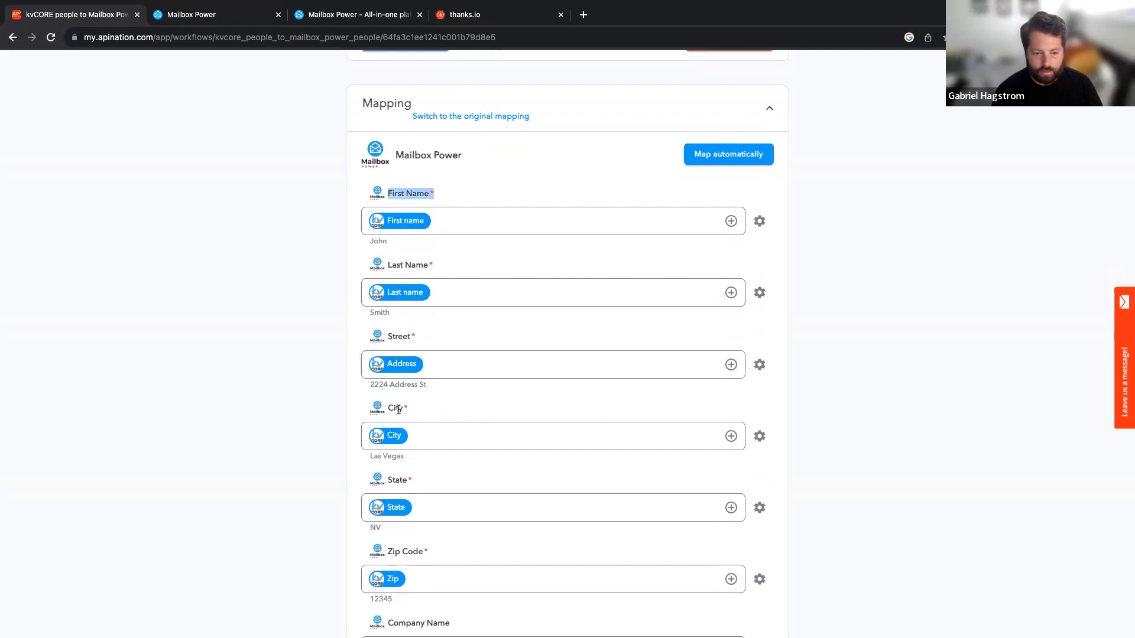
scroll(408, 408, "down", 4)
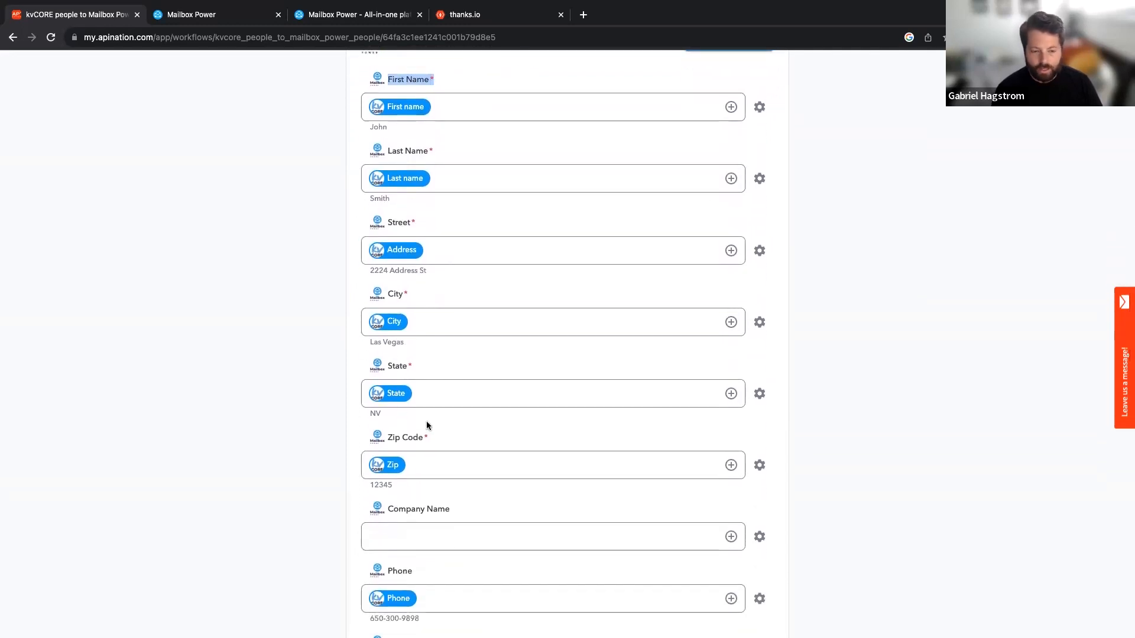
Step: Examine the mapping of the optional Mailbox Power fields, from Company Name and Phone through QR code, Apt and Country
scroll(427, 424, "down", 5)
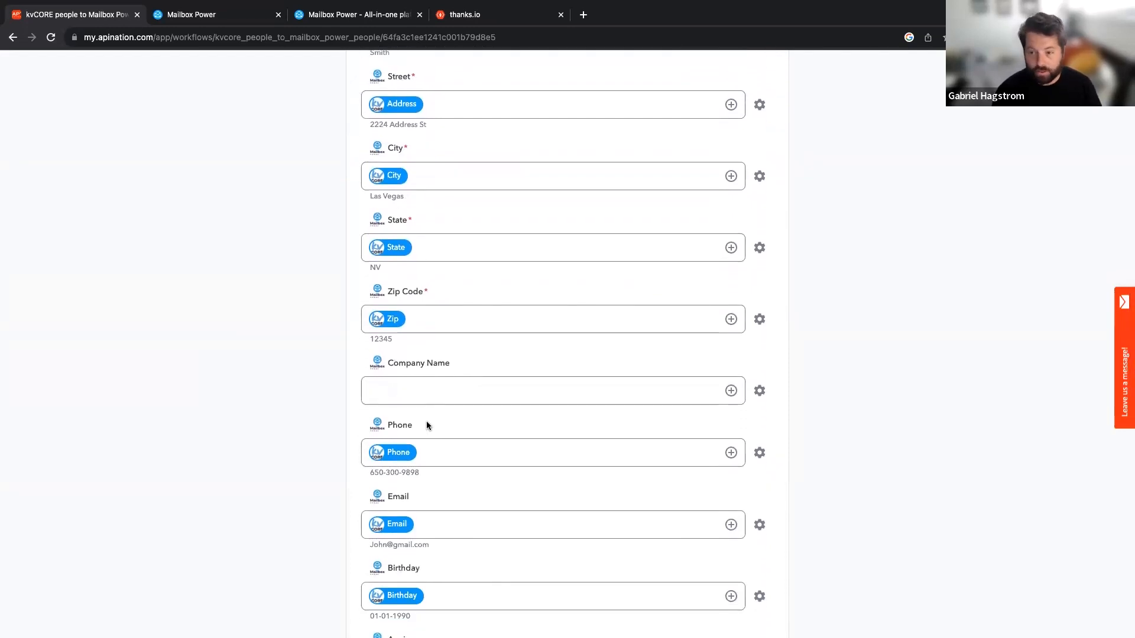
scroll(362, 385, "down", 4)
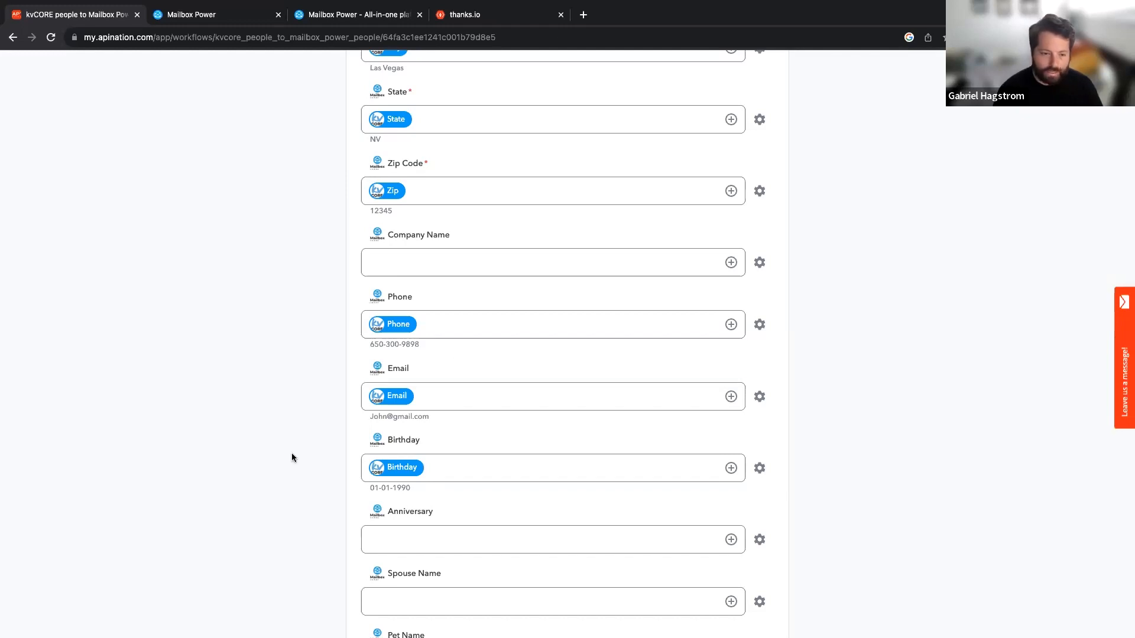
scroll(292, 455, "down", 5)
scroll(292, 458, "down", 4)
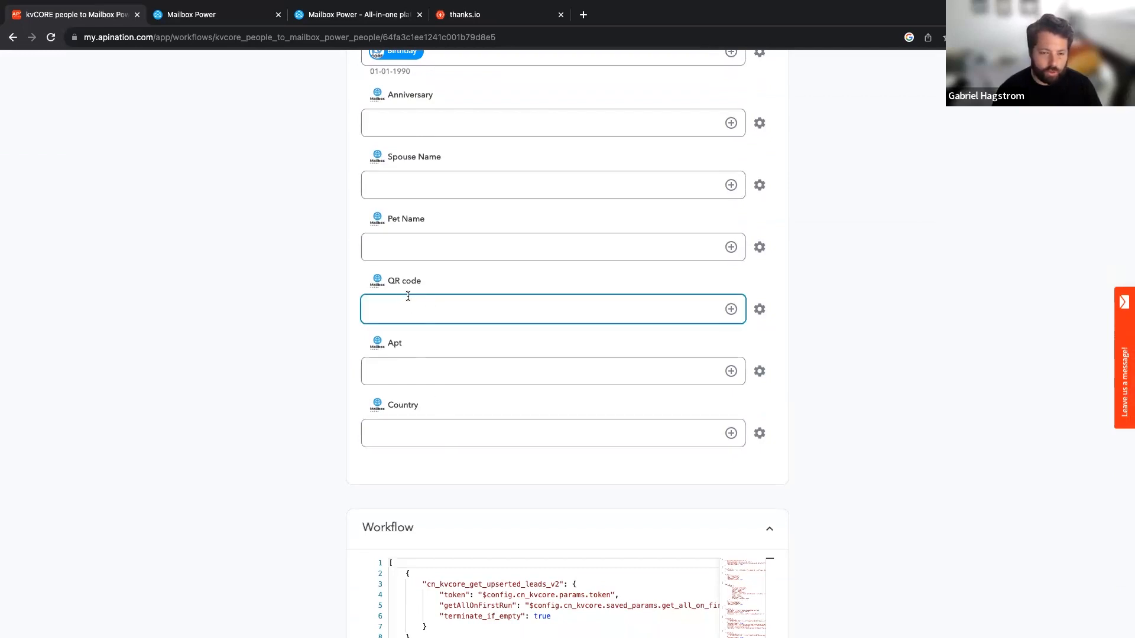
scroll(414, 228, "up", 2)
scroll(428, 257, "up", 10)
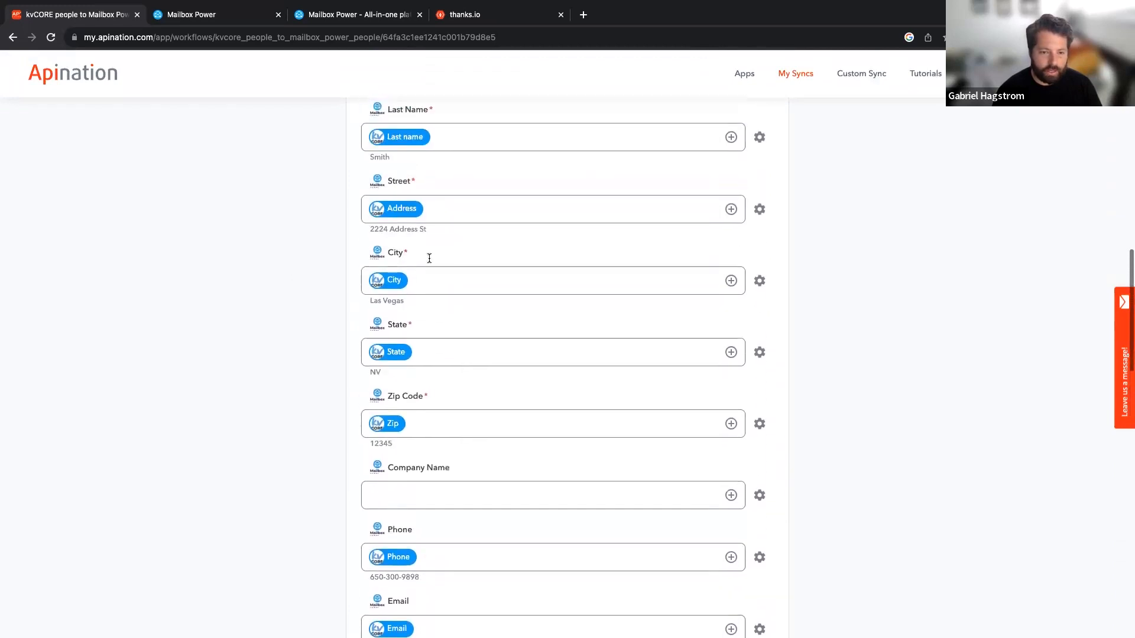
Step: List the sync's available mail groups and compare them with the contact groups in the Mailbox Power account
scroll(428, 257, "up", 3)
scroll(431, 261, "up", 5)
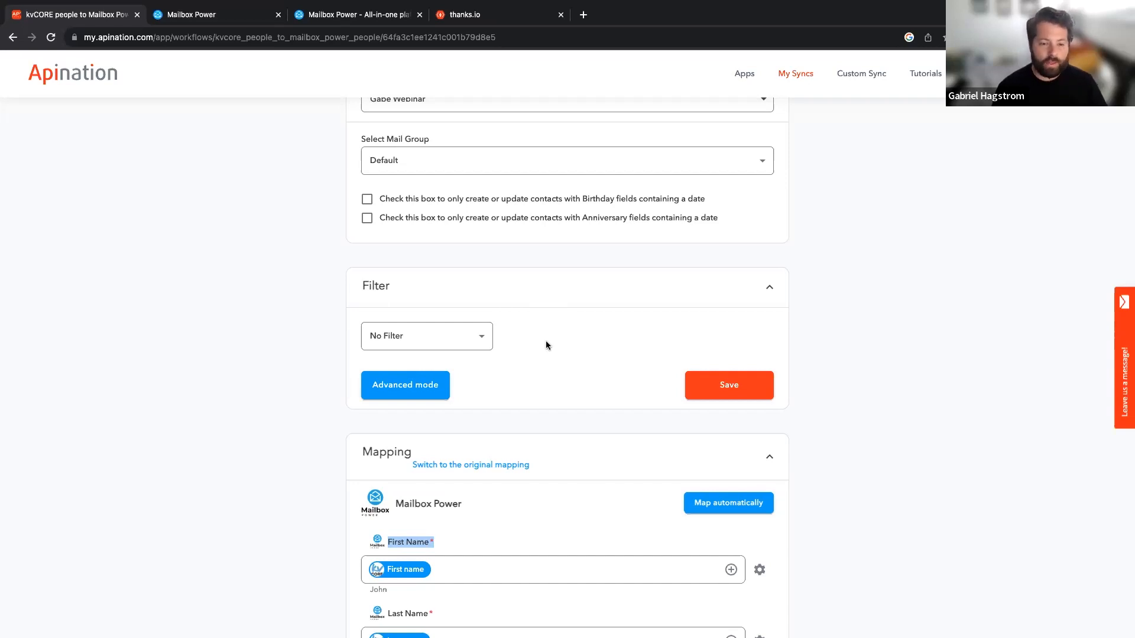
scroll(545, 341, "up", 3)
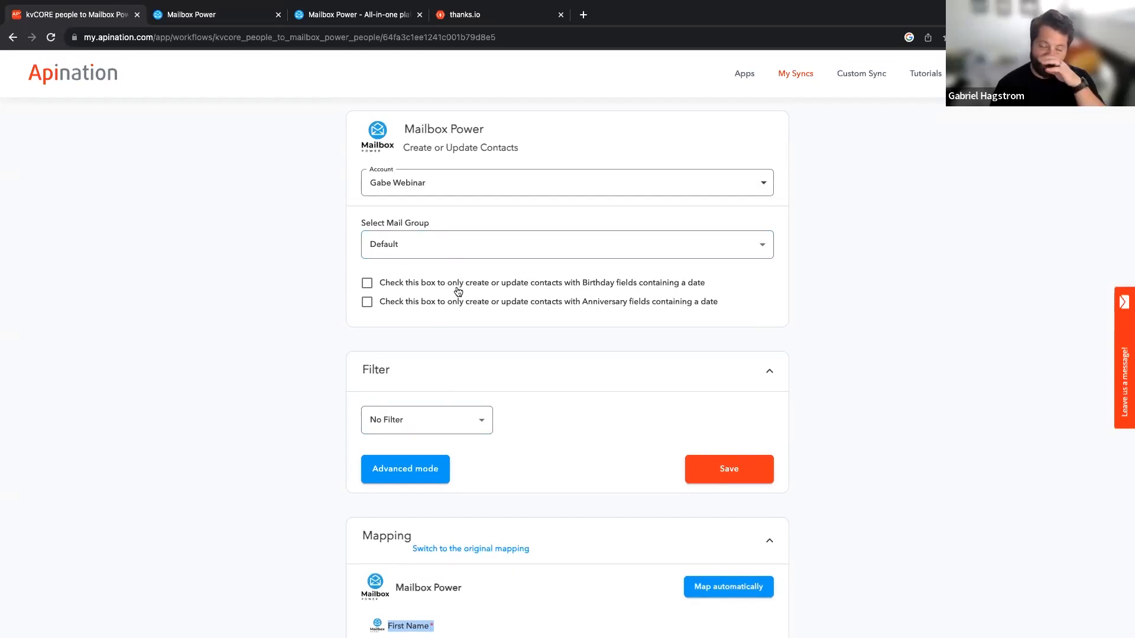
left_click(471, 247)
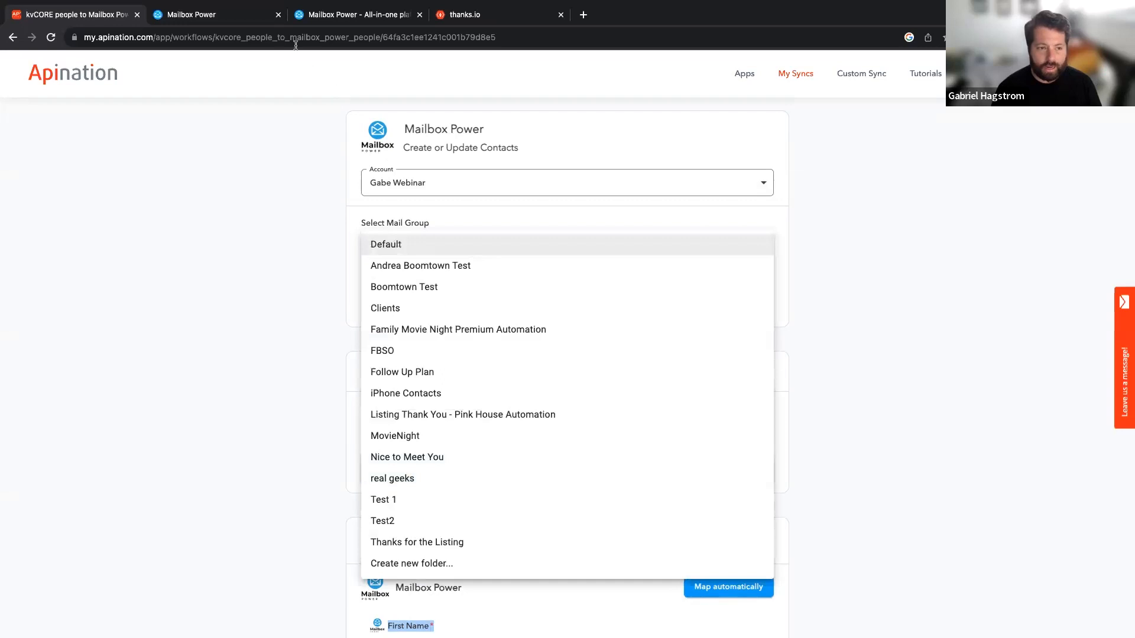
left_click(254, 24)
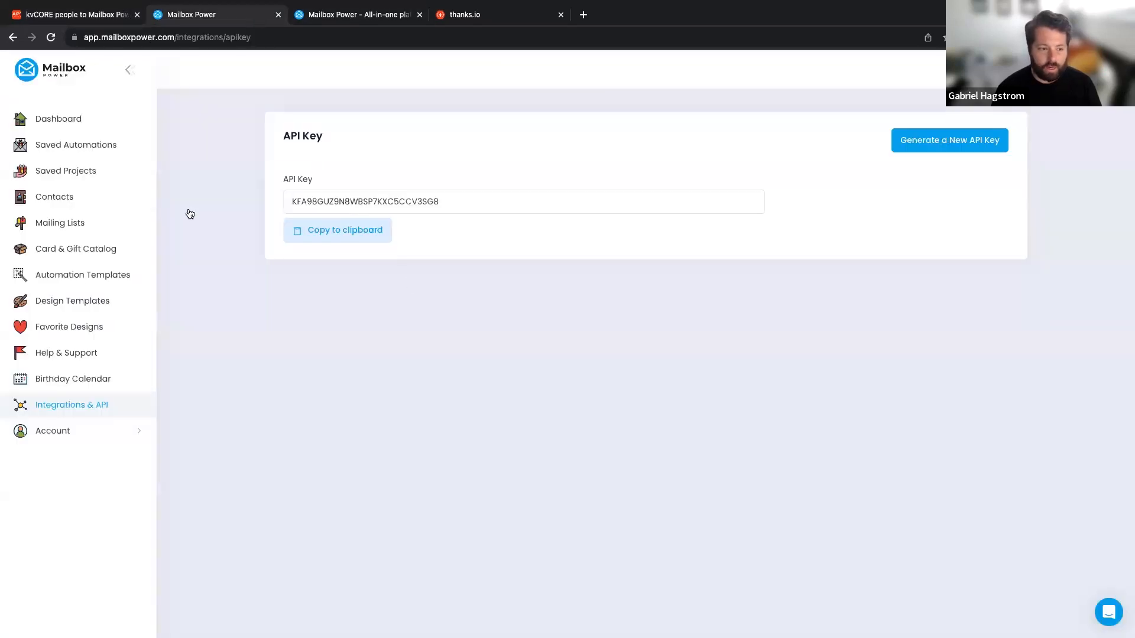
left_click(55, 195)
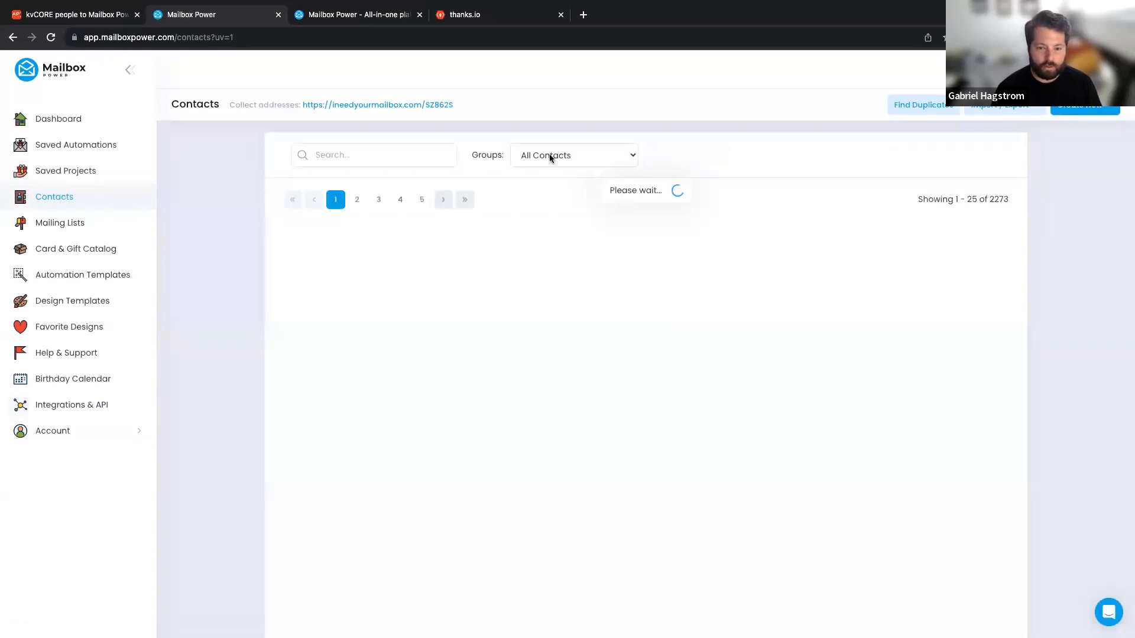
left_click(549, 154)
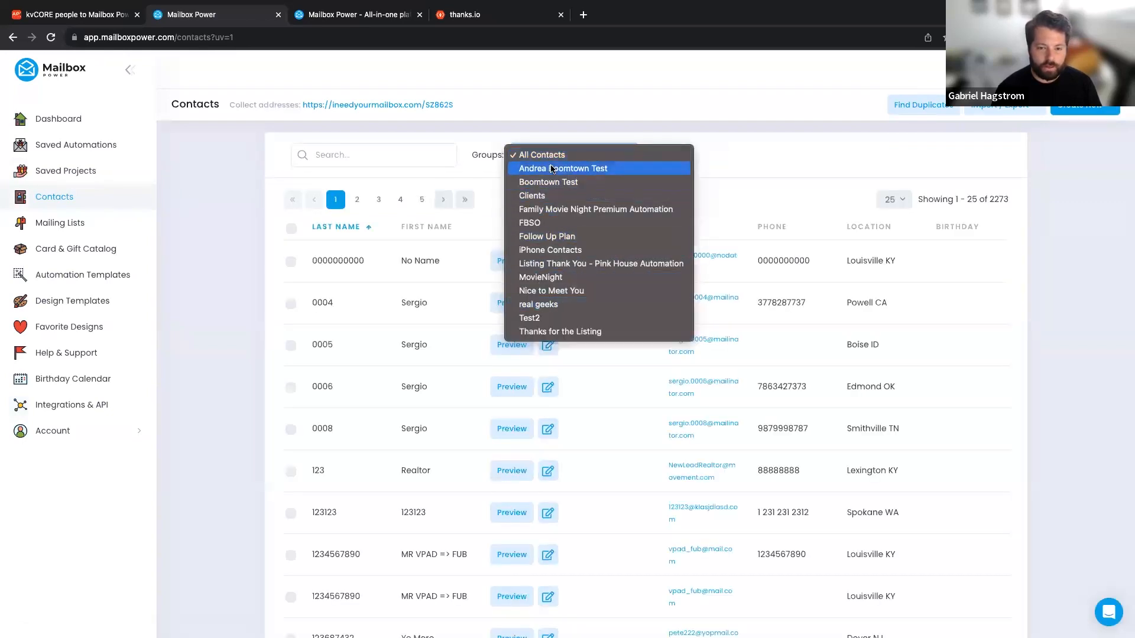
left_click(671, 107)
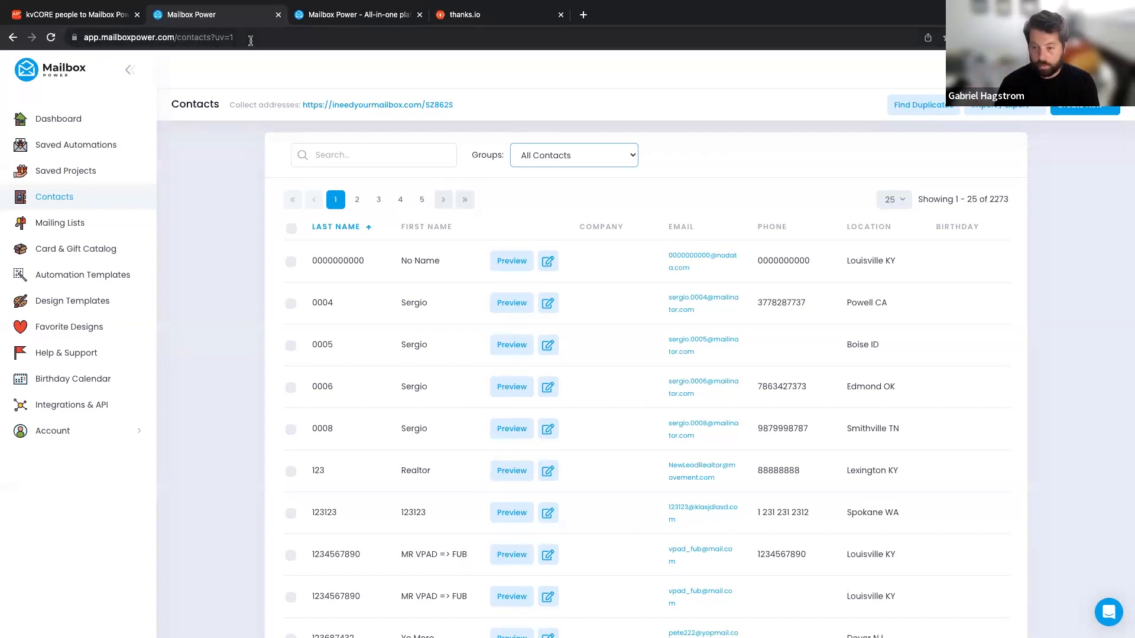
Step: Return to the Apination sync and create a new mail group folder named Closing Gift Automation
left_click(105, 17)
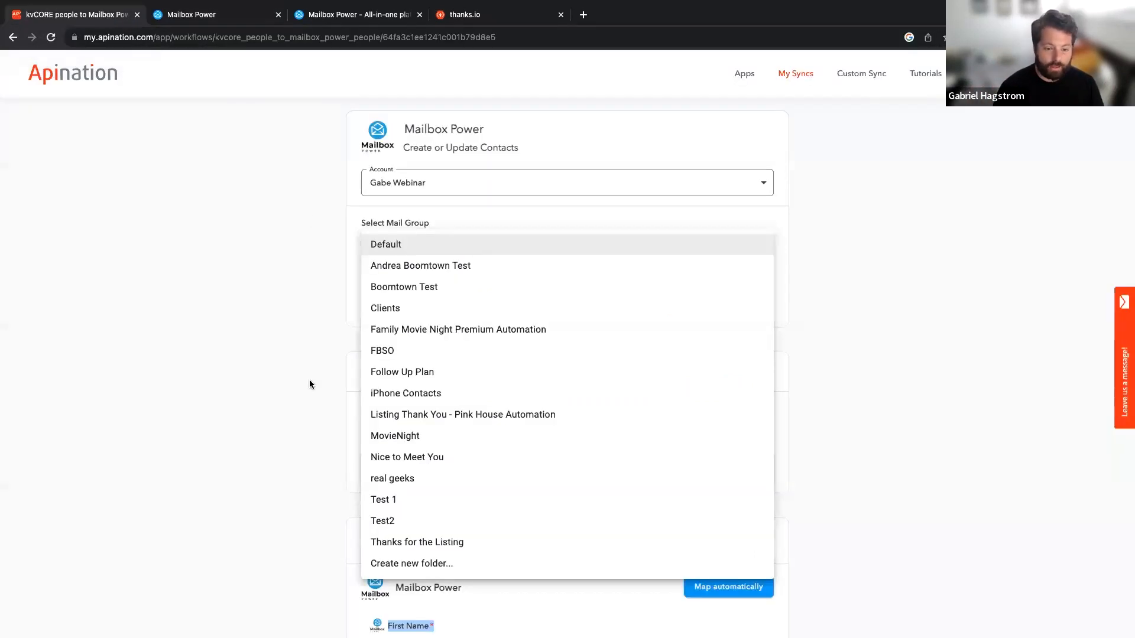
left_click(444, 571)
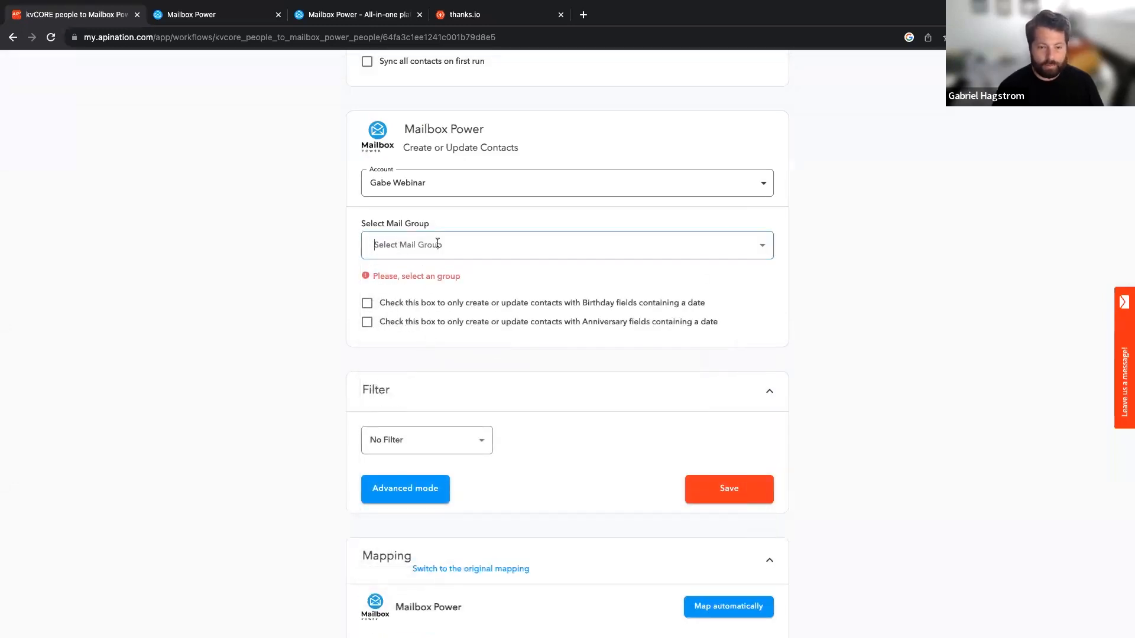
type("Closing")
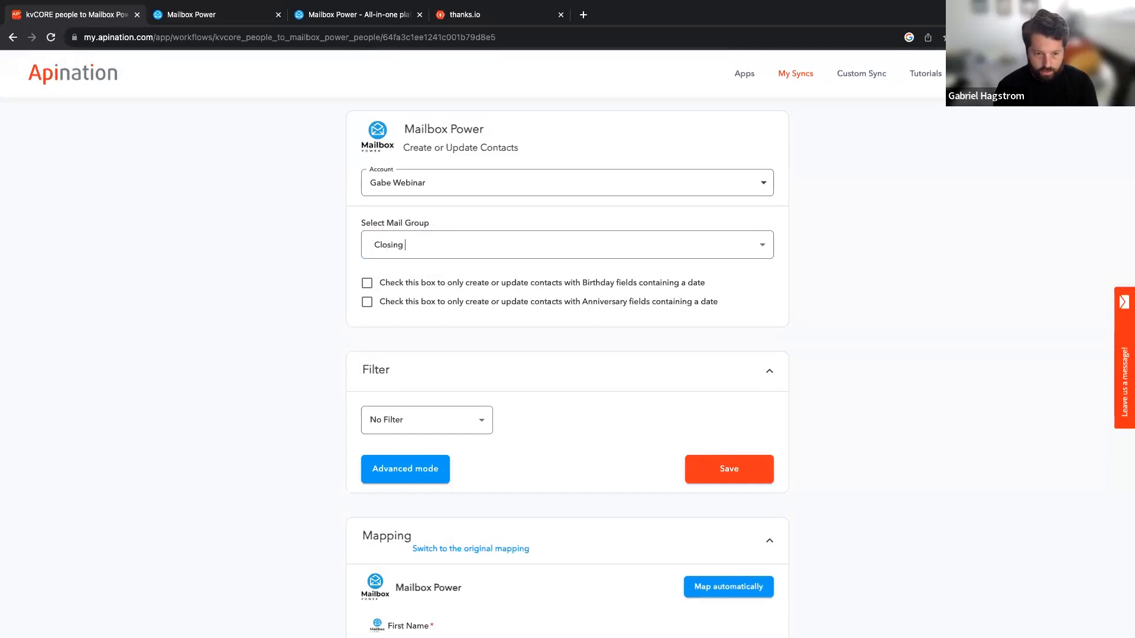
type(" Gift Automation")
left_click(303, 295)
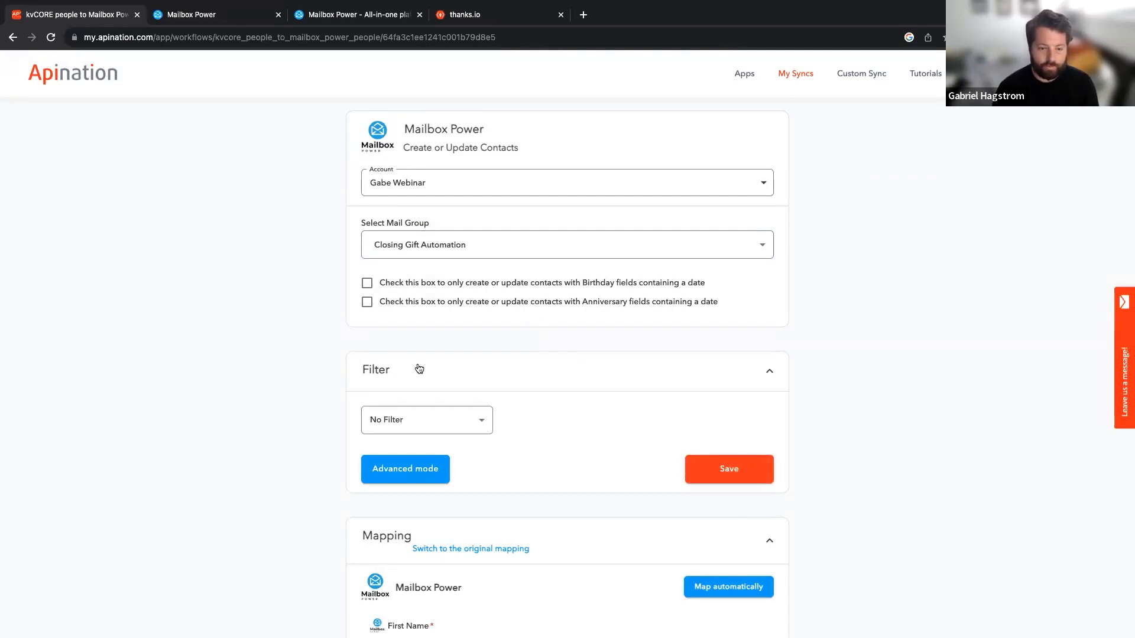
Step: Review the sync's filter choices together with its kvCORE account and Mailbox Power mail group settings
scroll(420, 368, "down", 3)
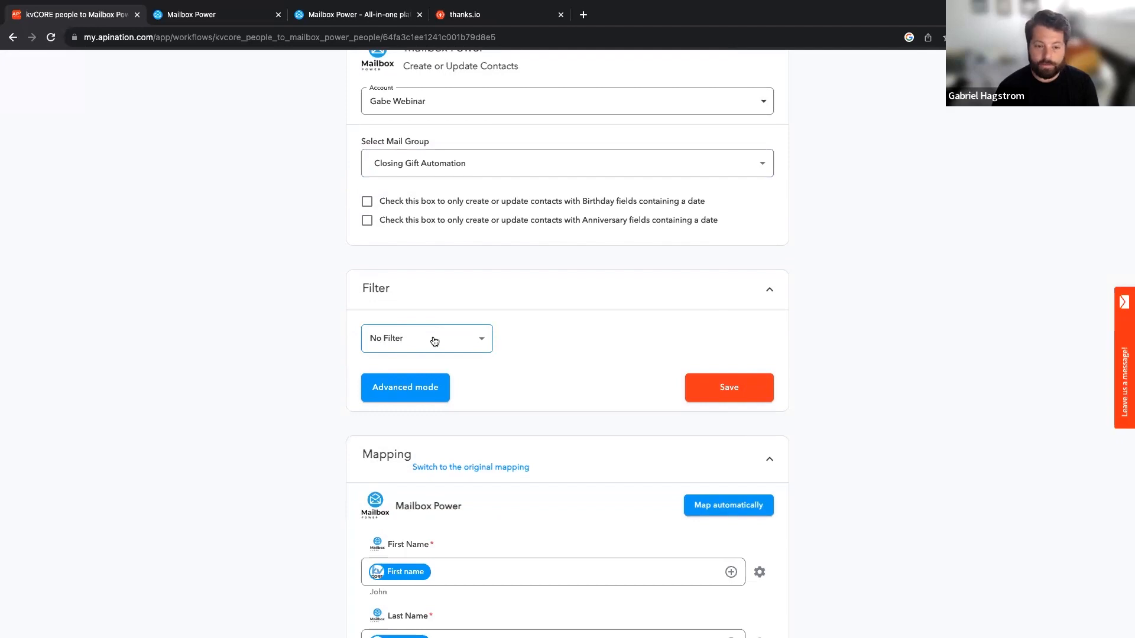
left_click(431, 339)
left_click(314, 341)
scroll(314, 342, "up", 10)
scroll(464, 489, "down", 2)
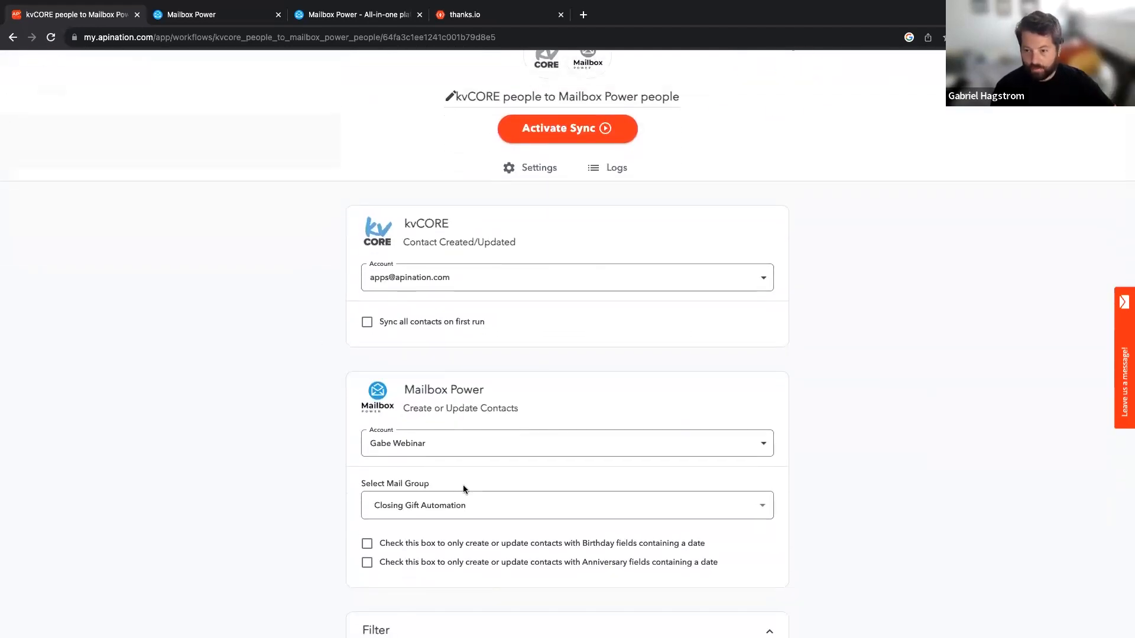
scroll(363, 304, "down", 3)
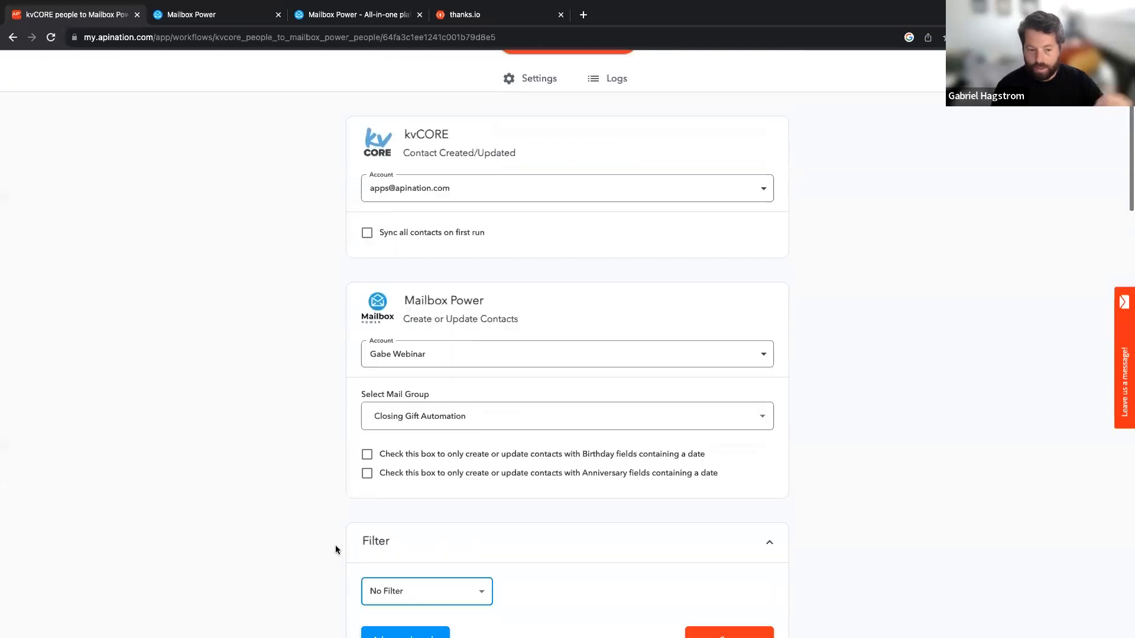
scroll(317, 524, "down", 1)
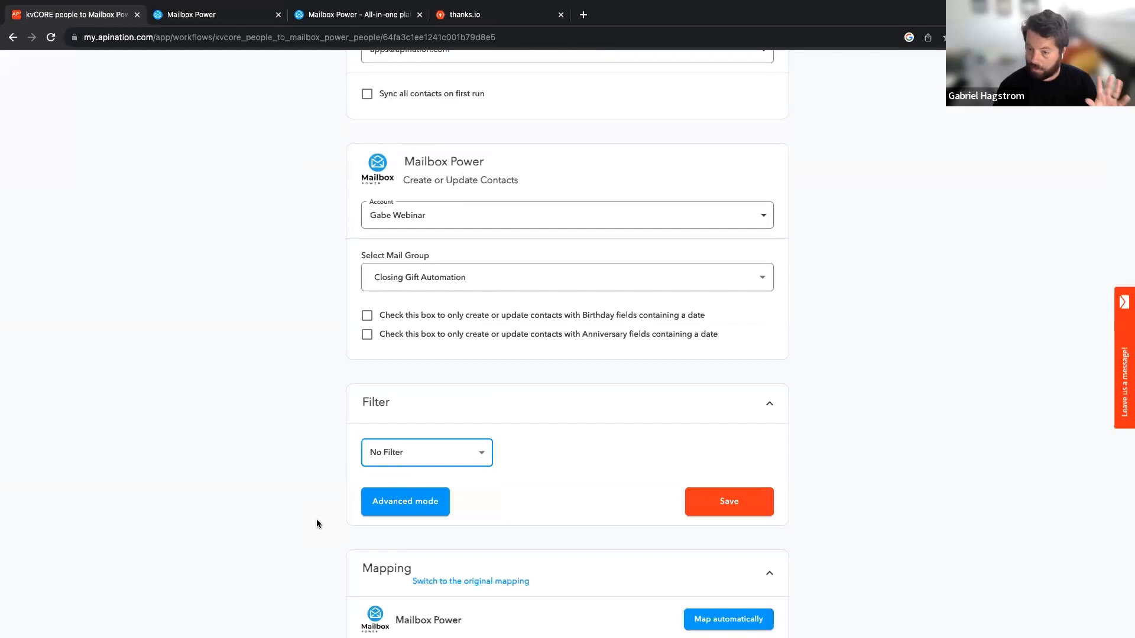
scroll(317, 524, "down", 1)
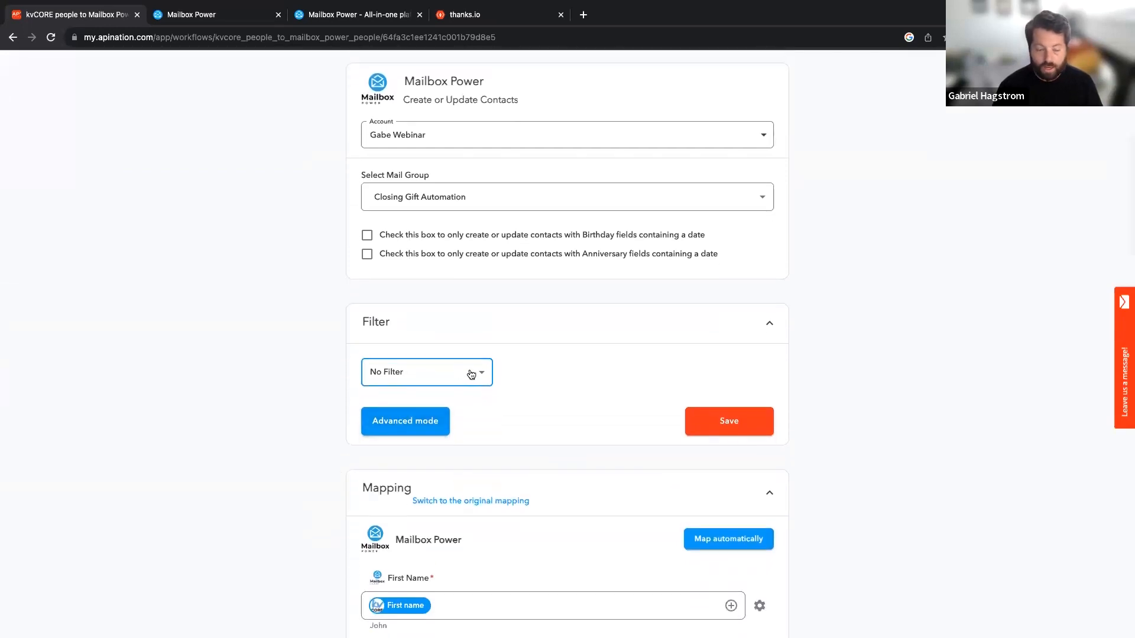
Step: Set the sync filter to Tags contains closinggift and save it
left_click(477, 378)
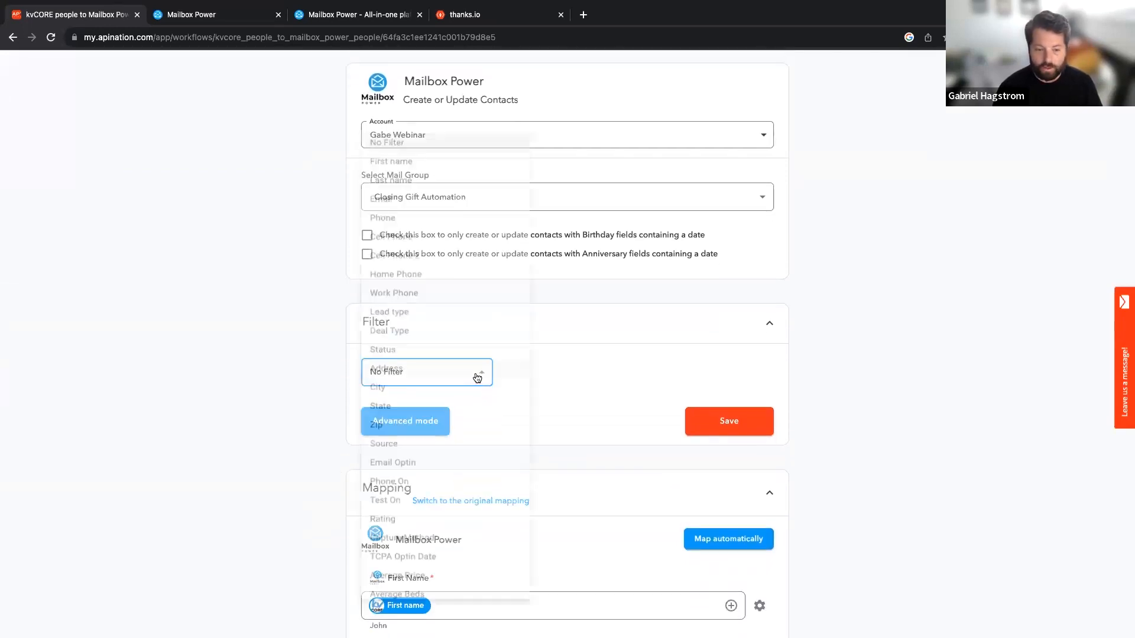
scroll(483, 490, "down", 1)
scroll(483, 490, "down", 6)
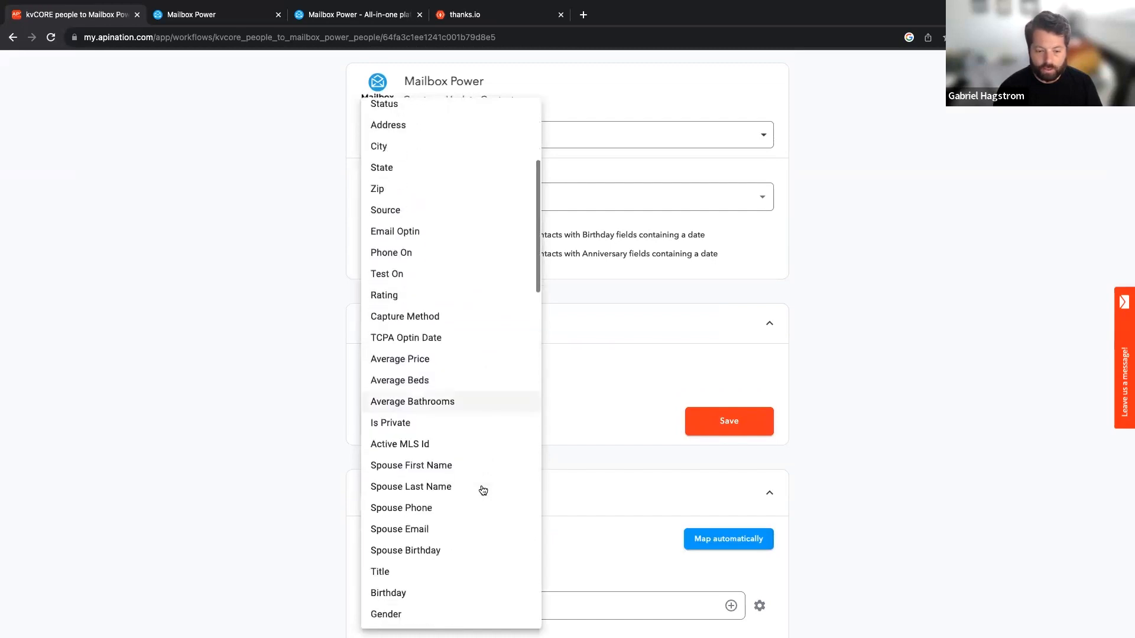
scroll(483, 490, "down", 6)
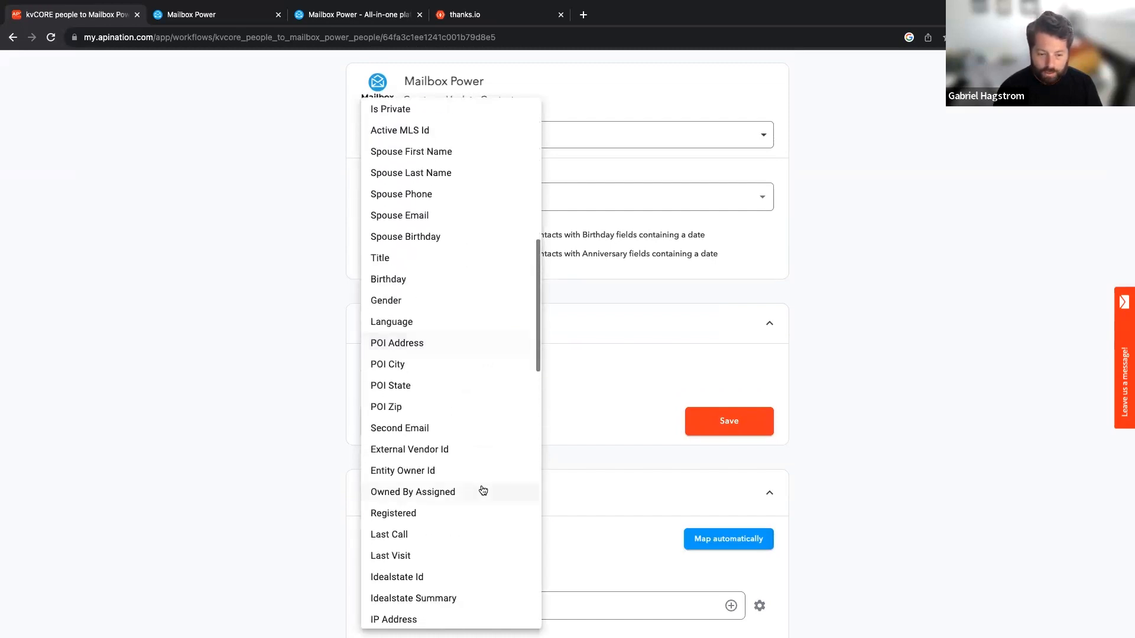
left_click(428, 518)
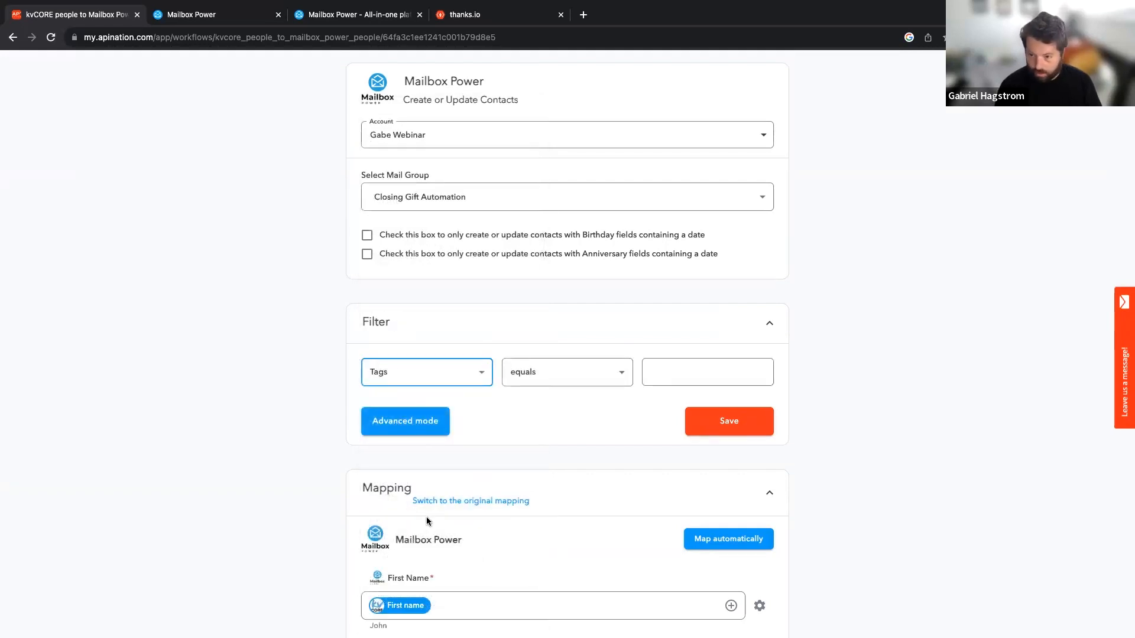
left_click(617, 373)
left_click(560, 520)
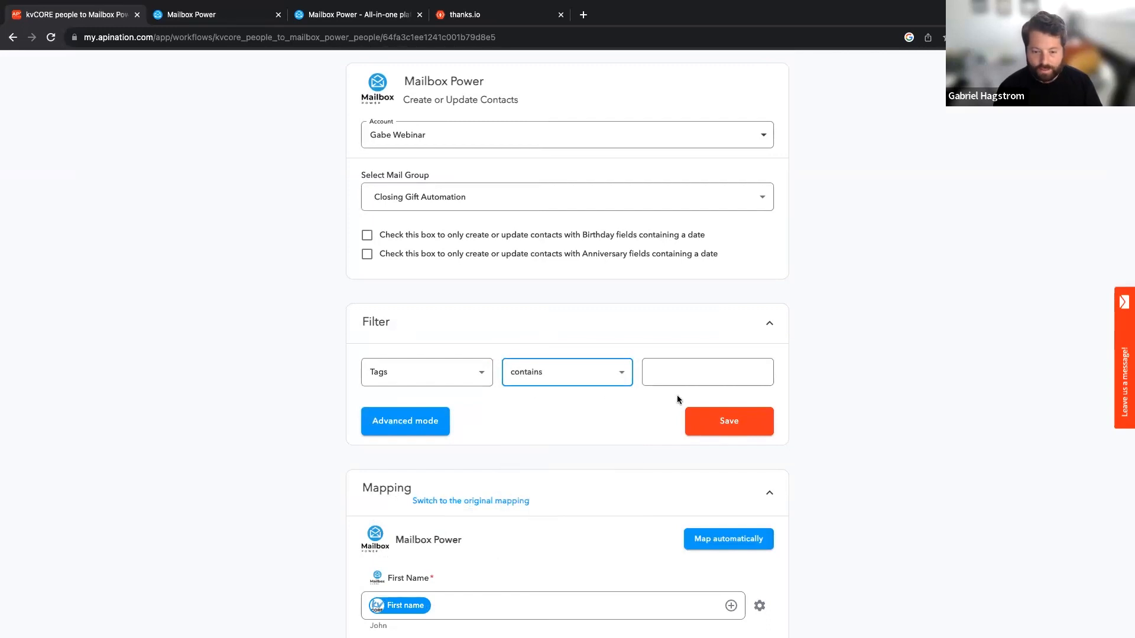
left_click(686, 382)
type("closinggift")
left_click(738, 421)
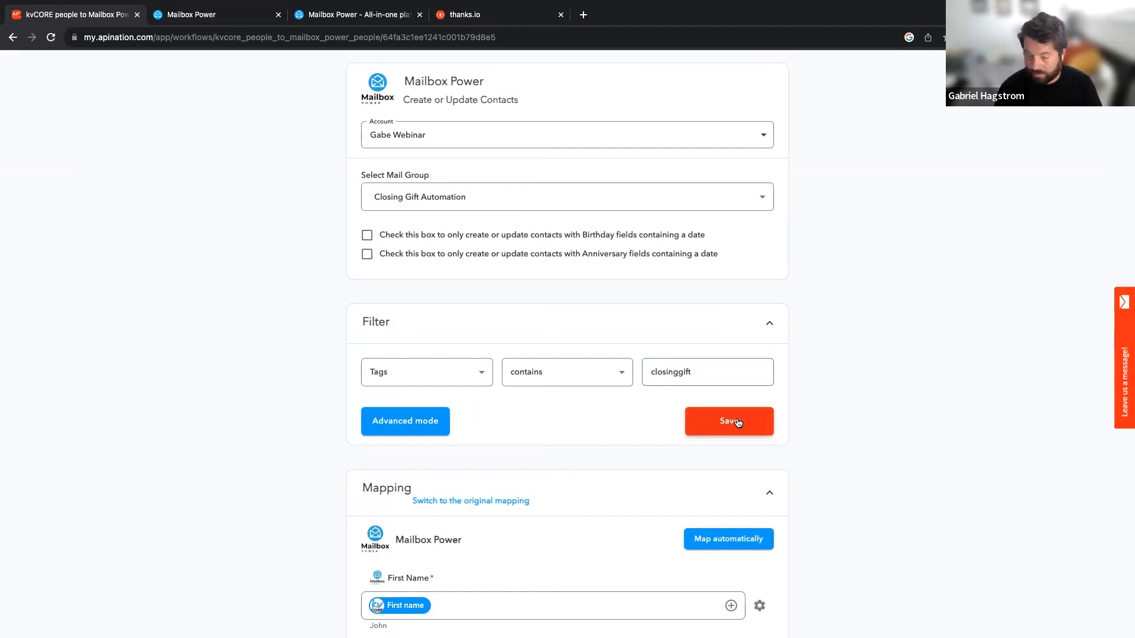
Step: Check the sync's closinggift tag filter together with its selected Closing Gift Automation mail group
scroll(587, 437, "down", 1)
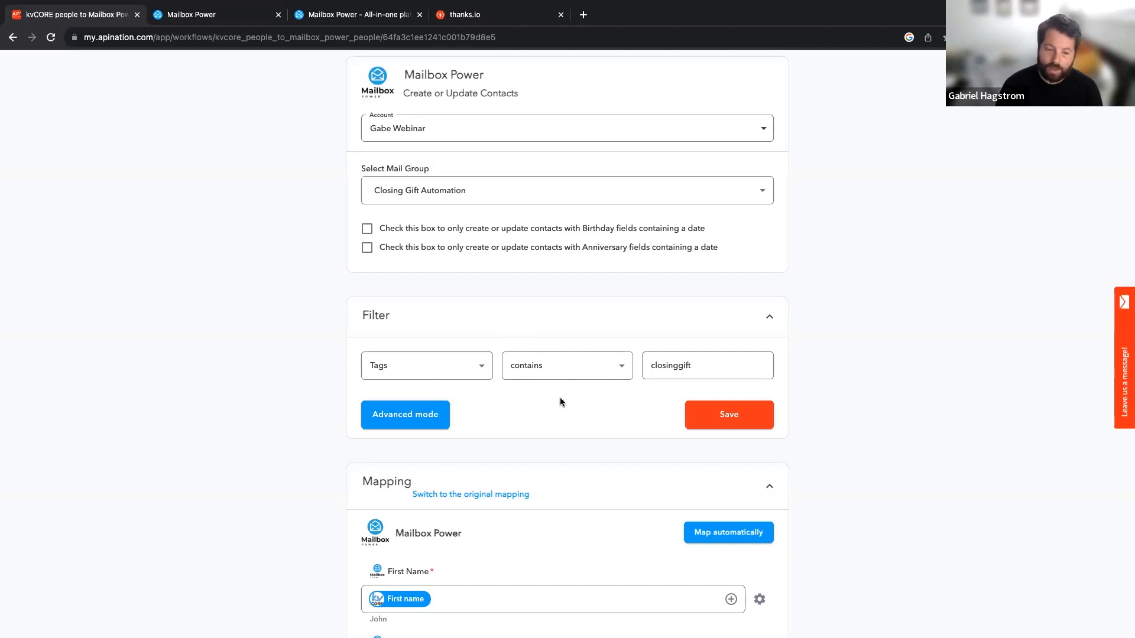
left_click(660, 373)
left_click(702, 417)
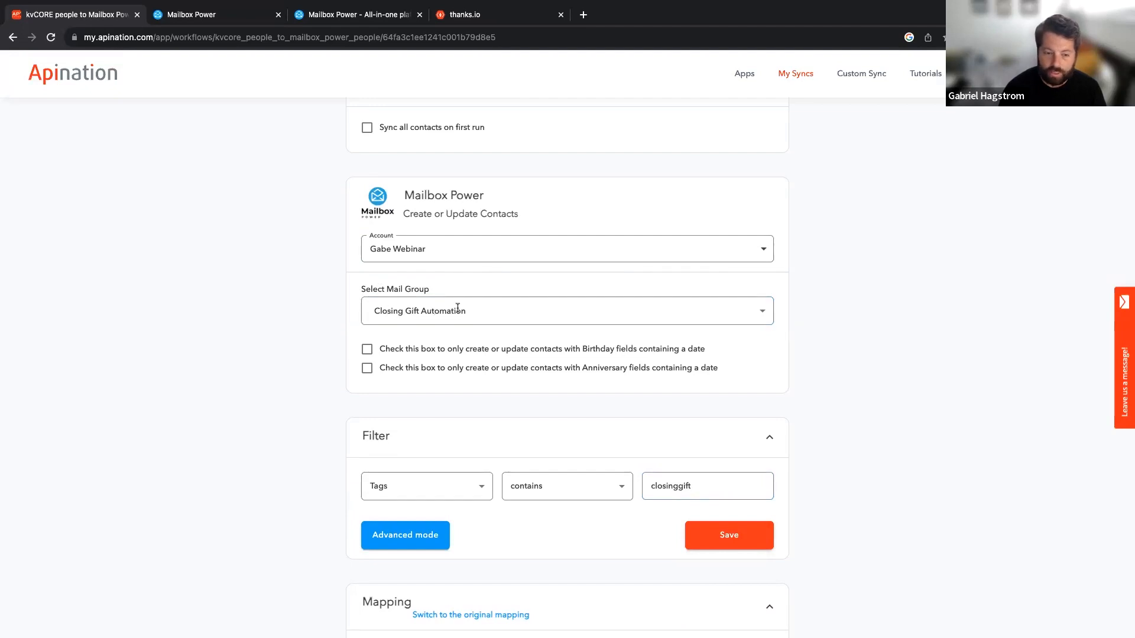
Step: Switch to Mailbox Power and look through the saved automations for The Ultimate Closing Campaign
left_click(226, 15)
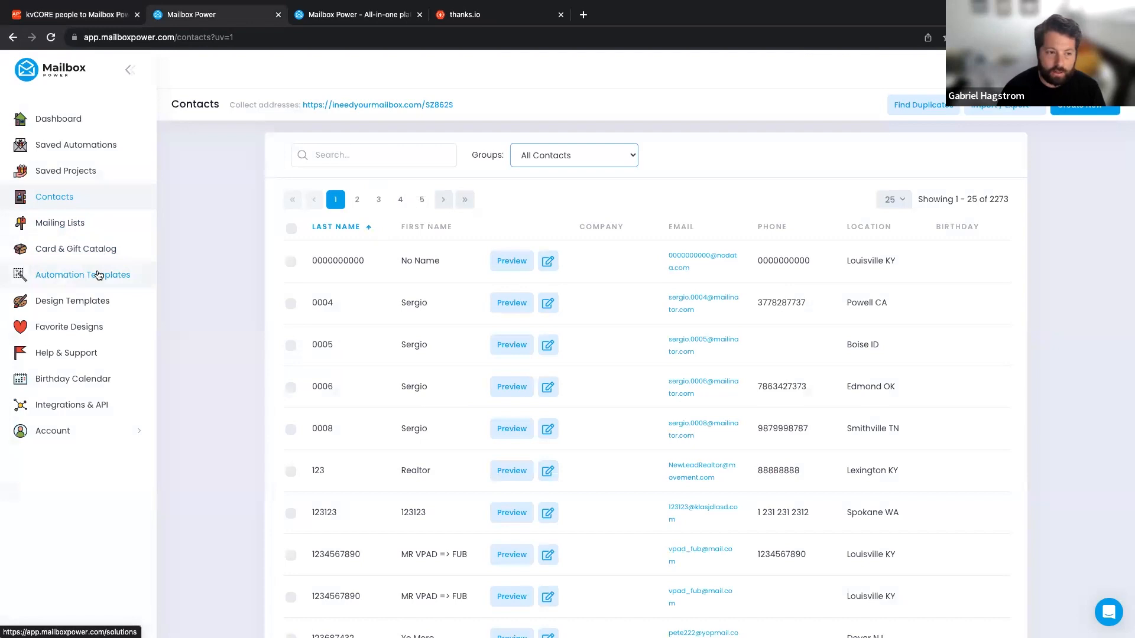
left_click(90, 151)
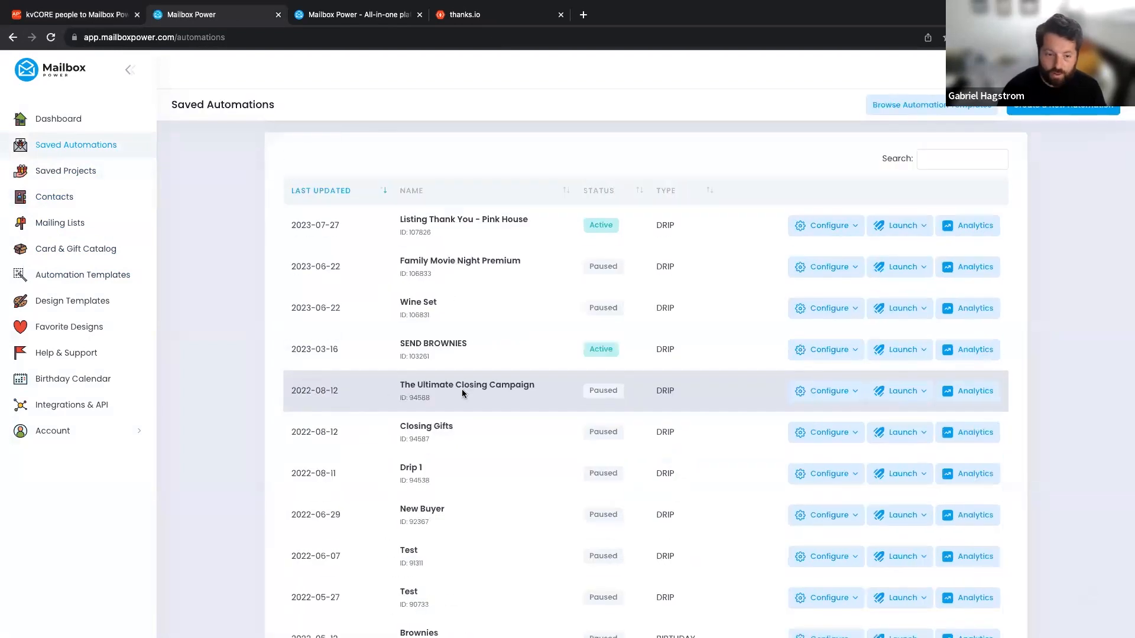
scroll(462, 393, "down", 3)
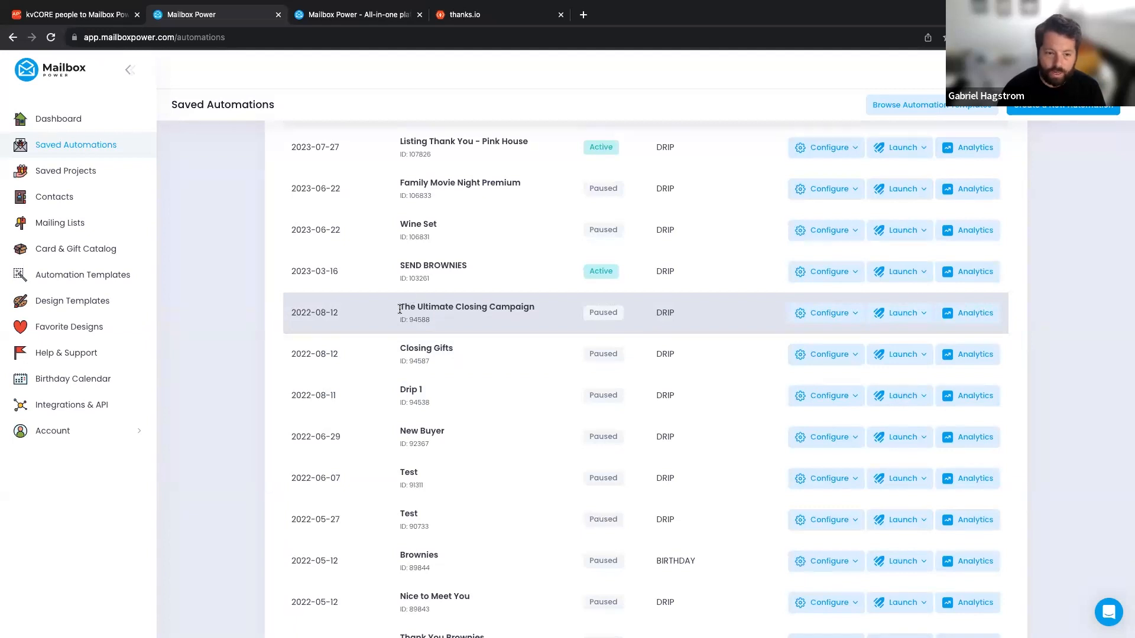
left_click_drag(399, 307, 520, 315)
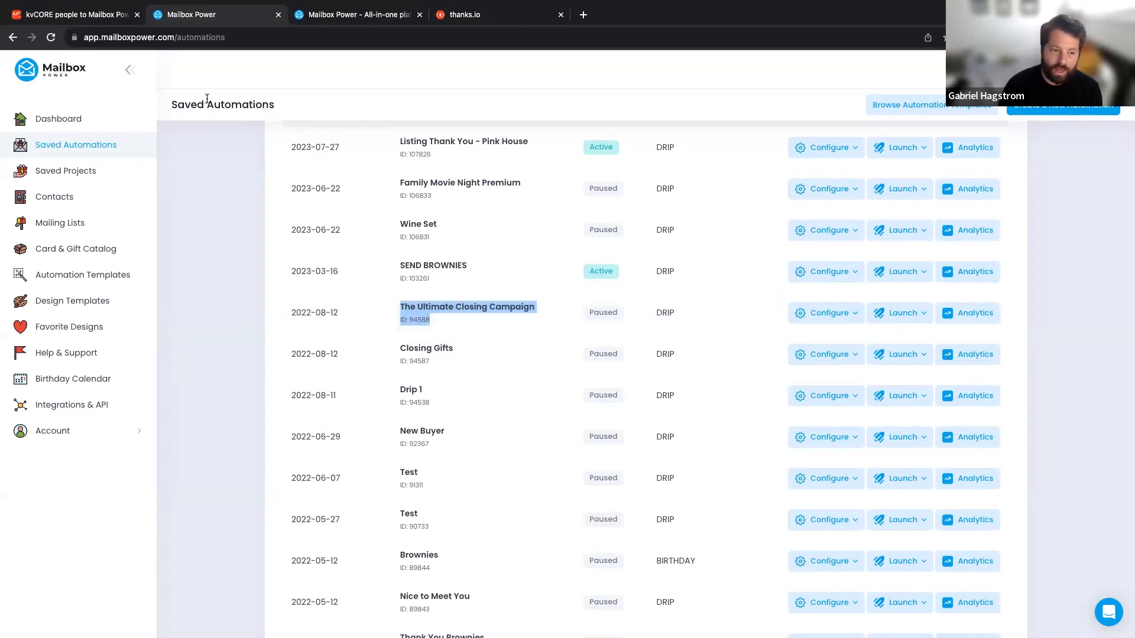
scroll(471, 319, "up", 1)
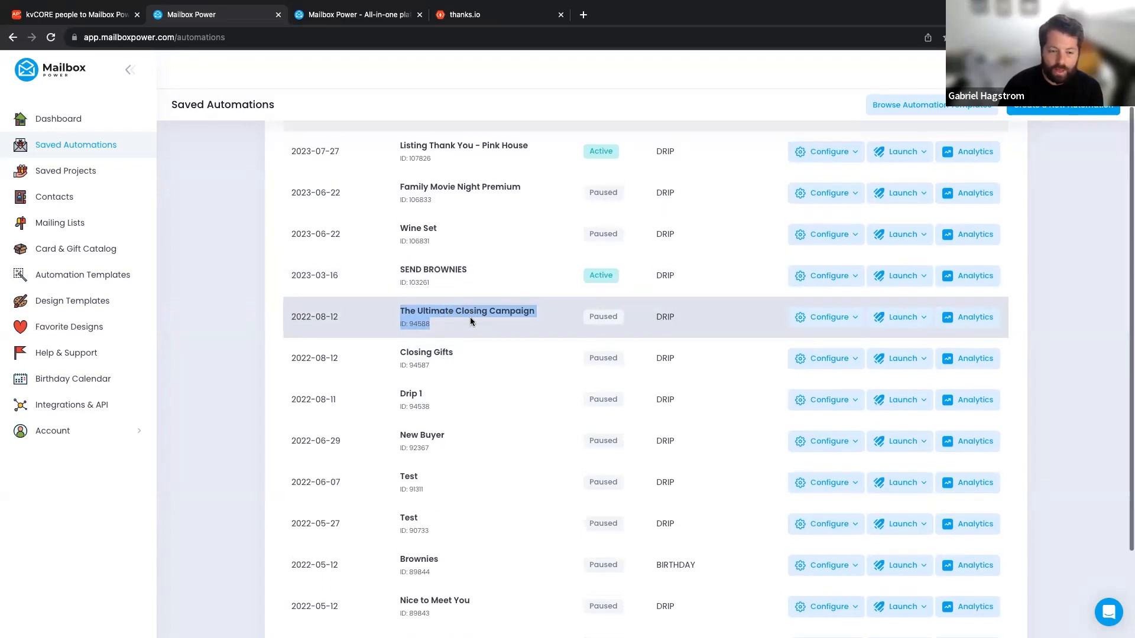
scroll(470, 318, "up", 1)
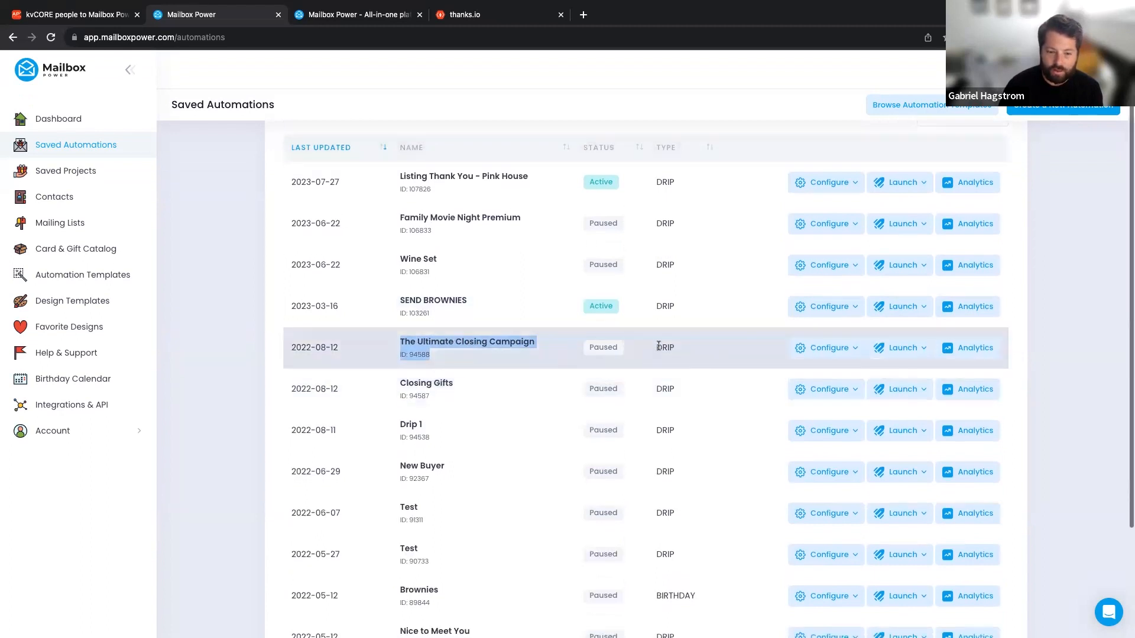
scroll(771, 397, "down", 2)
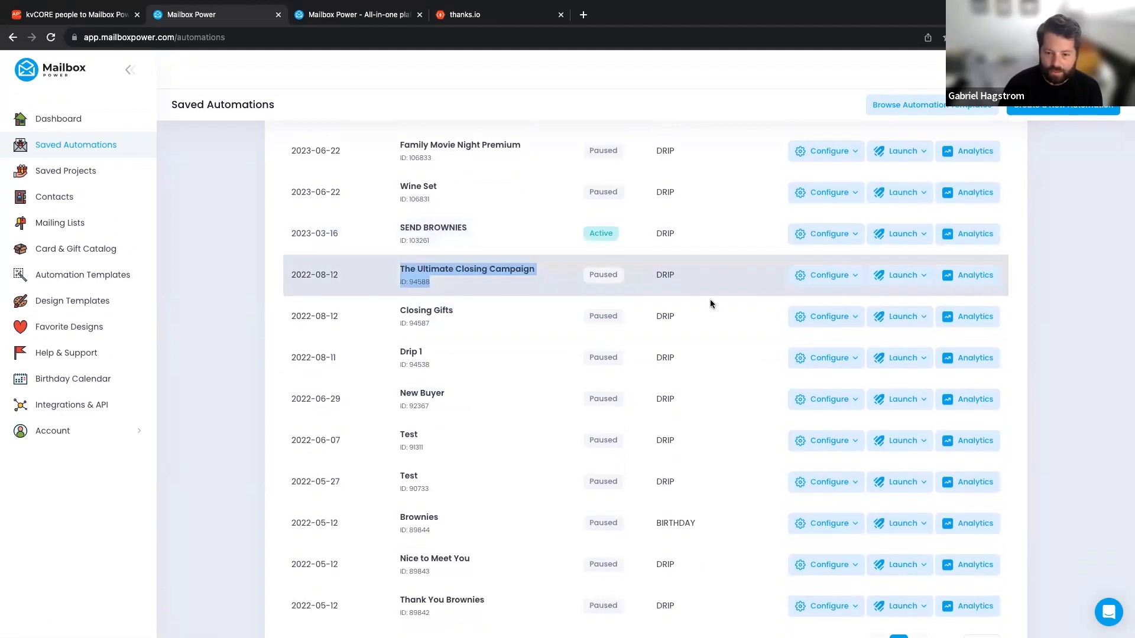
Step: Open the recipient management of The Ultimate Closing Campaign automation and review its connected groups
left_click(849, 274)
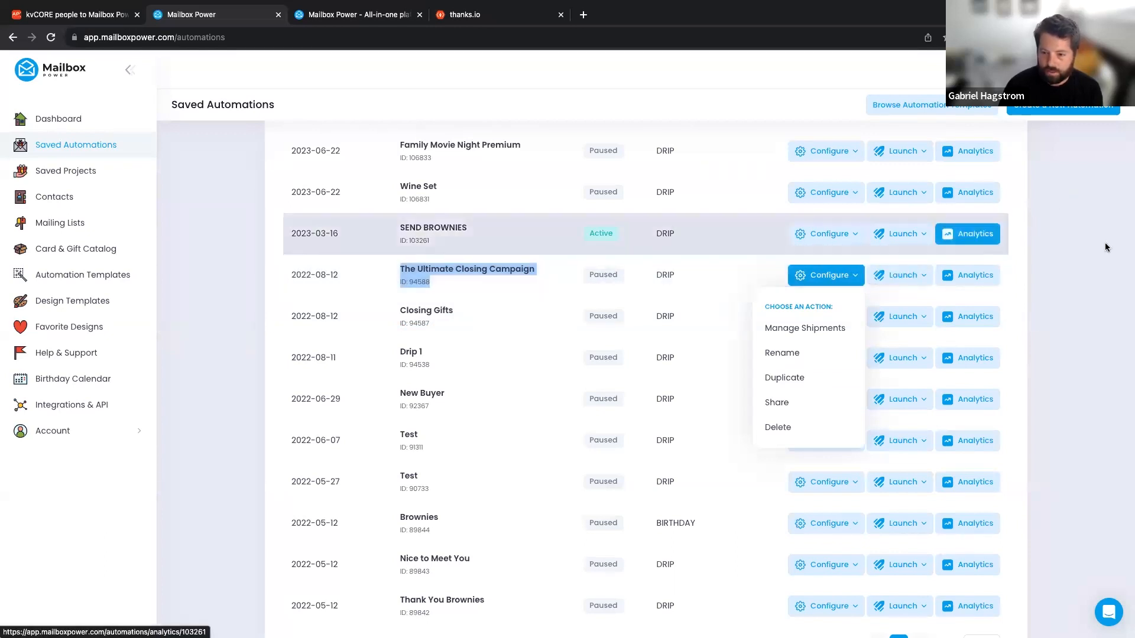
left_click(919, 278)
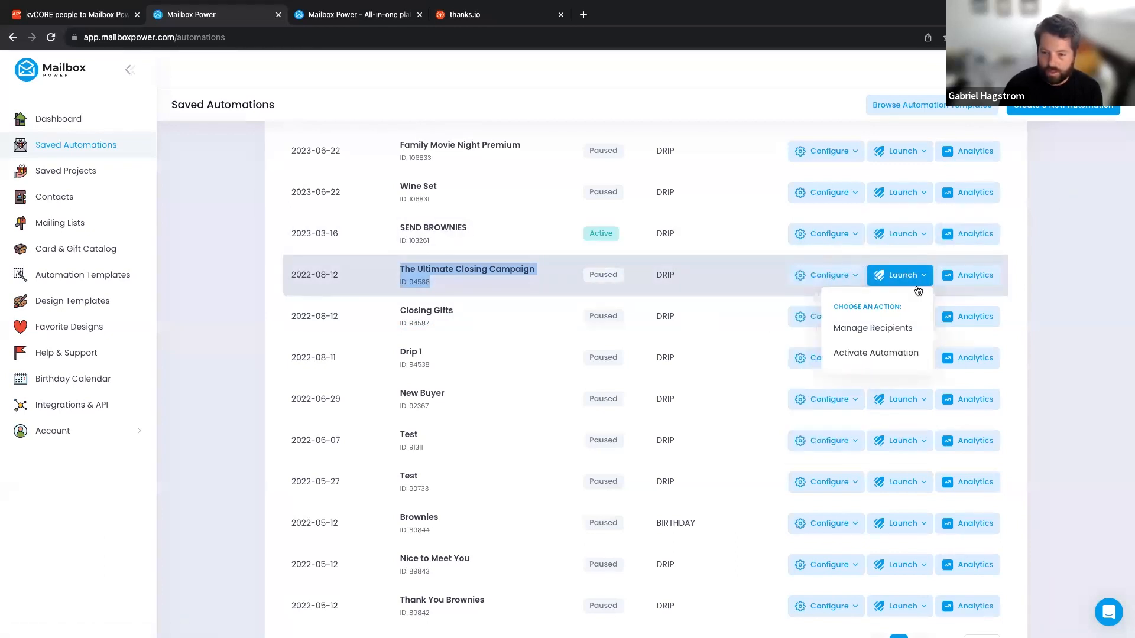
left_click(887, 329)
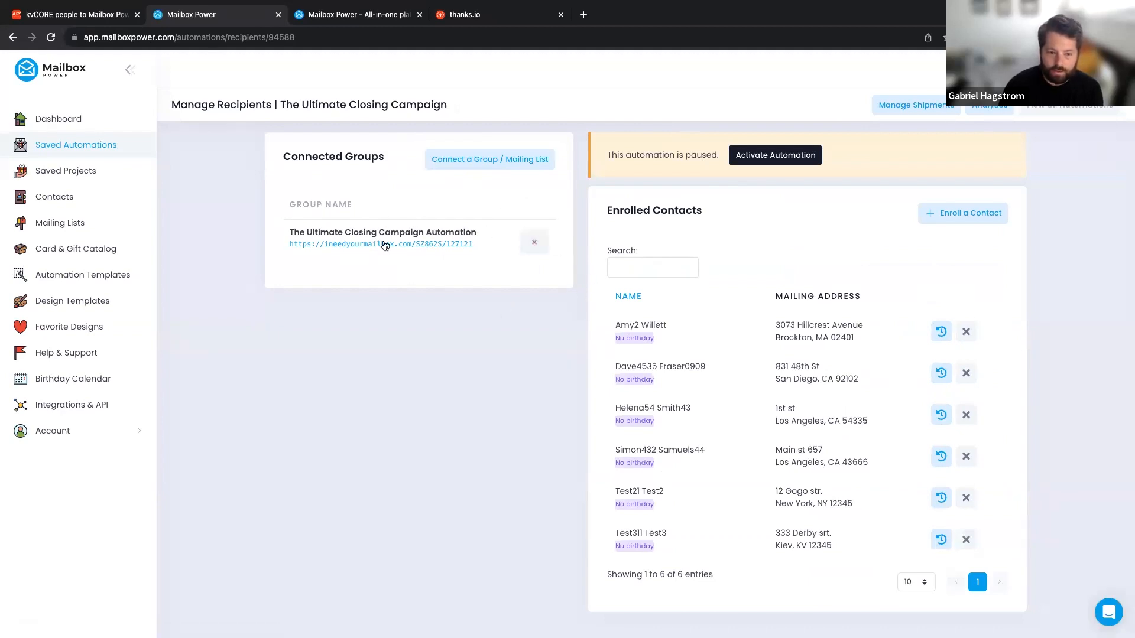
scroll(633, 249, "down", 2)
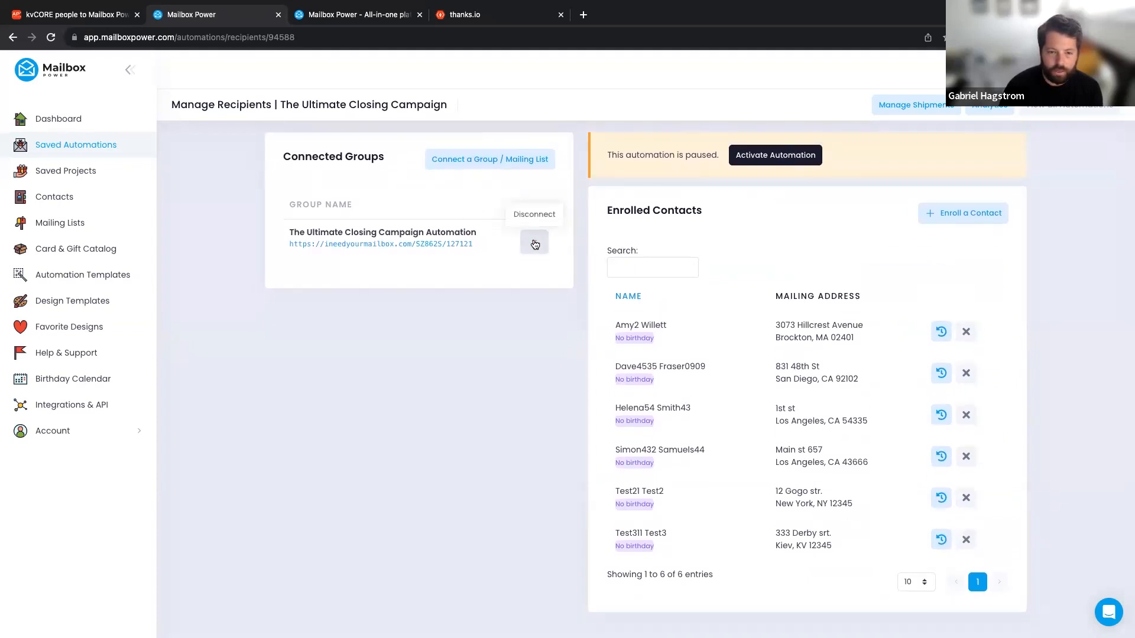
Step: List the contact groups and mailing lists that can be connected to the campaign and look for the closing gift group
left_click(482, 162)
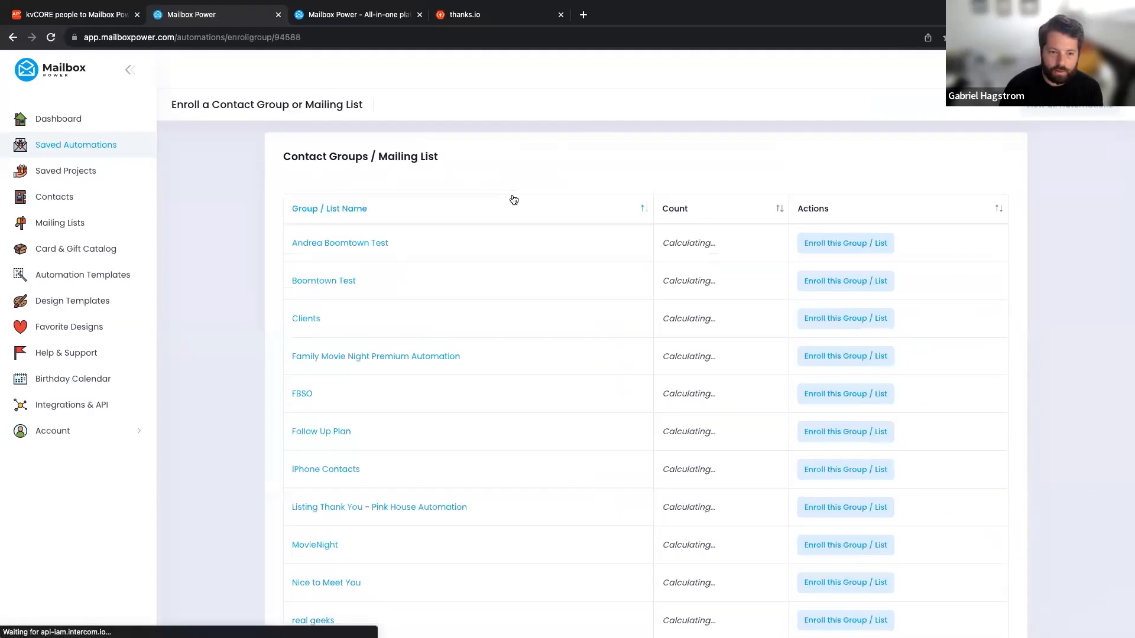
scroll(533, 316, "down", 4)
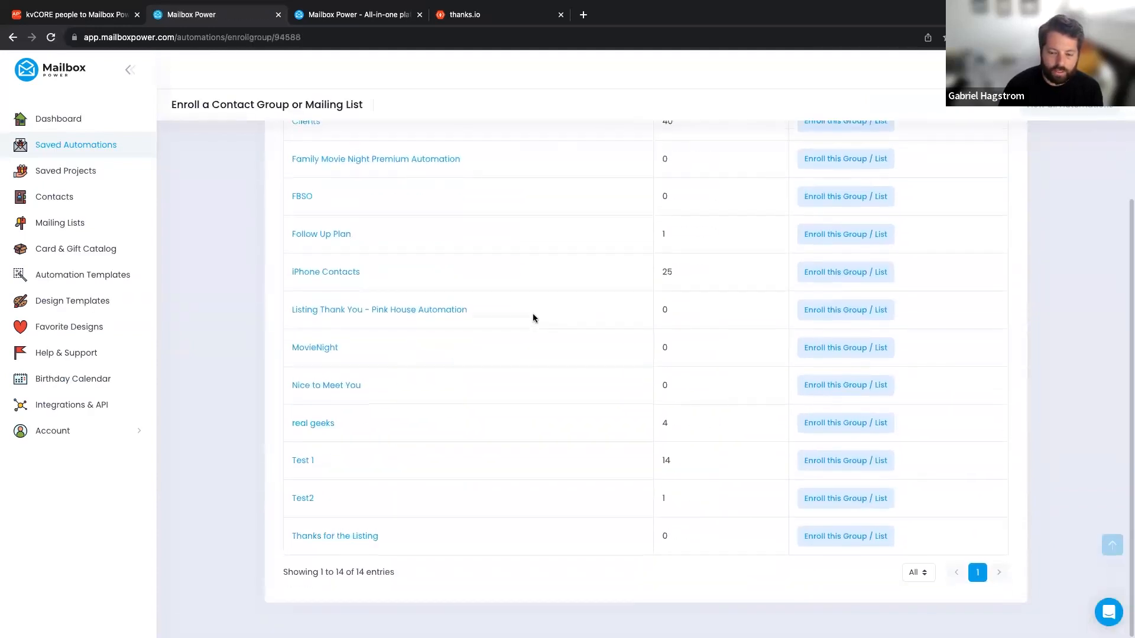
scroll(533, 318, "up", 3)
scroll(533, 318, "up", 1)
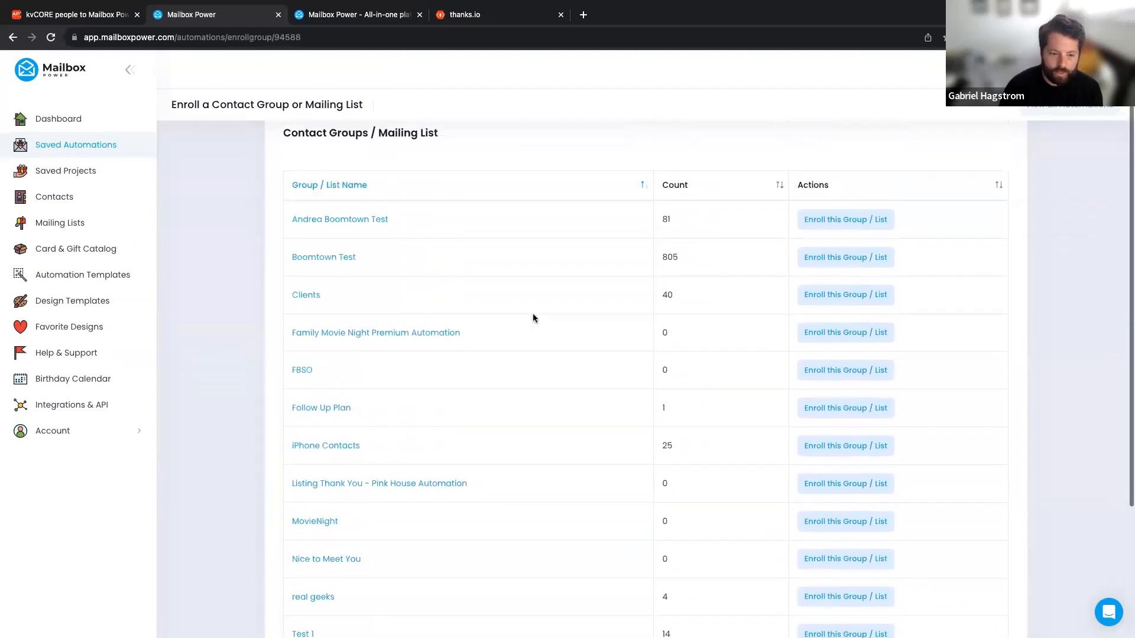
scroll(726, 418, "down", 3)
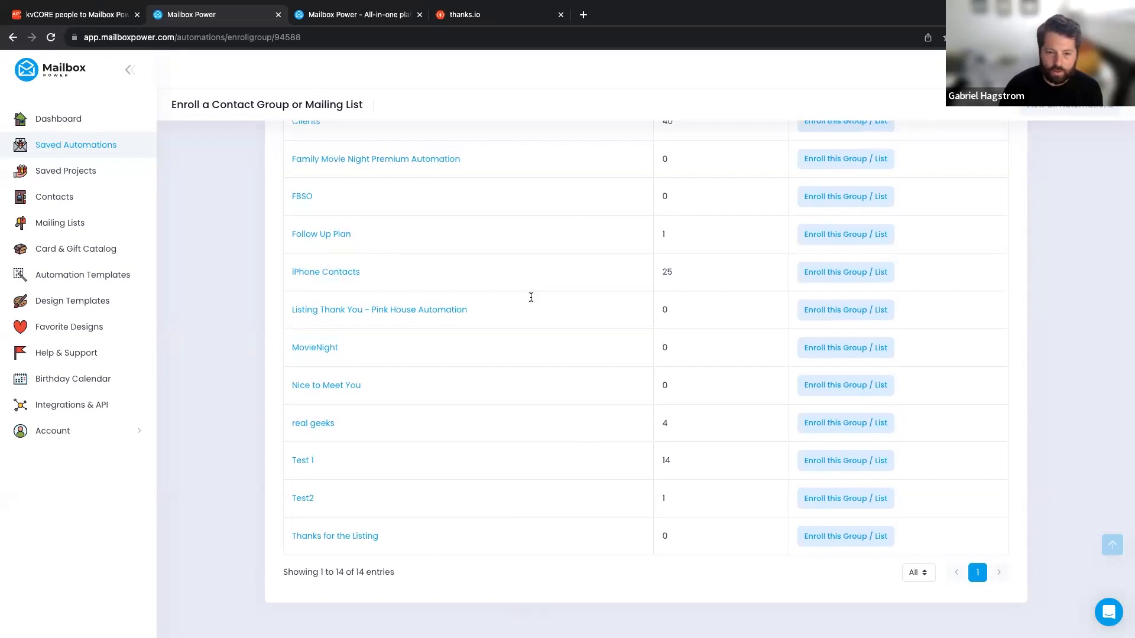
scroll(354, 284, "up", 4)
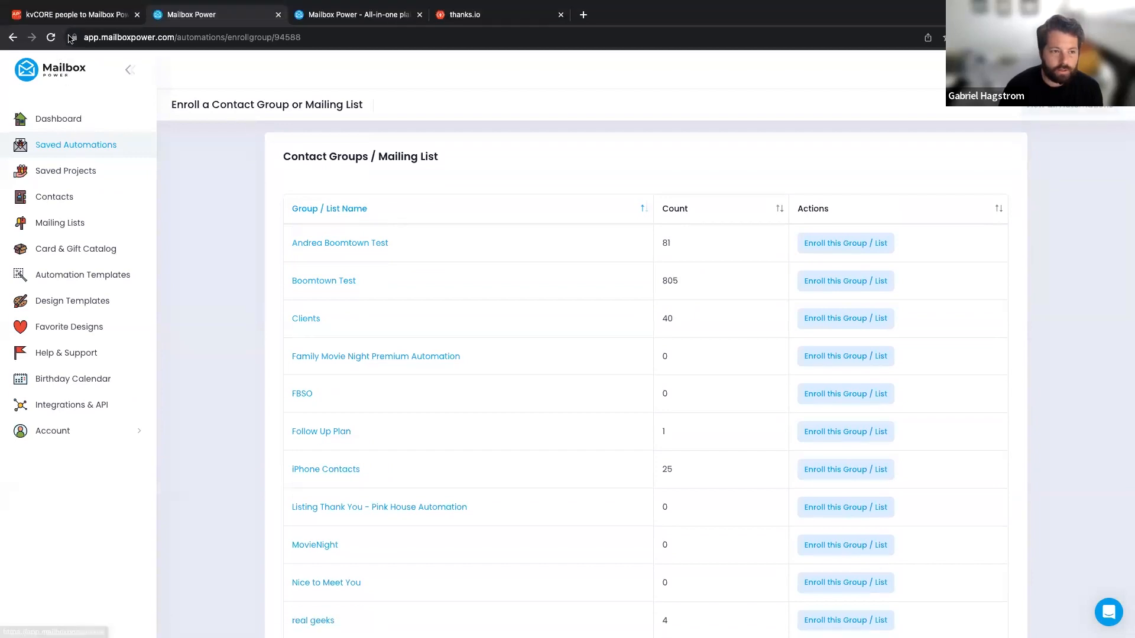
Step: Return to the Apination sync, save its closinggift tag filter and turn the sync on
left_click(78, 16)
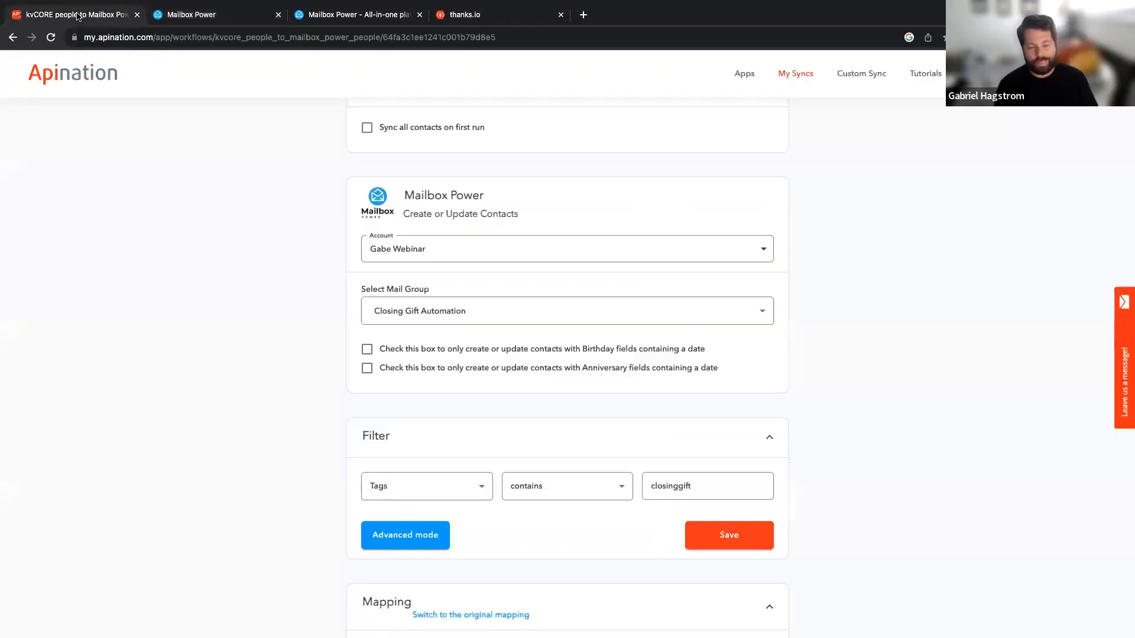
left_click(177, 14)
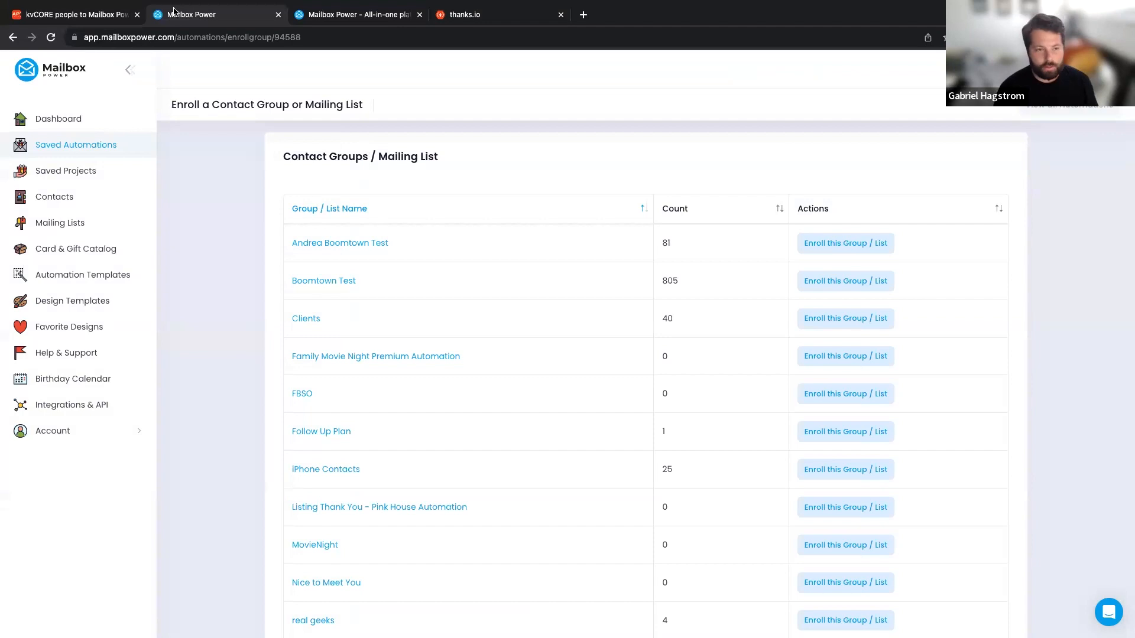
left_click(105, 17)
scroll(346, 284, "down", 1)
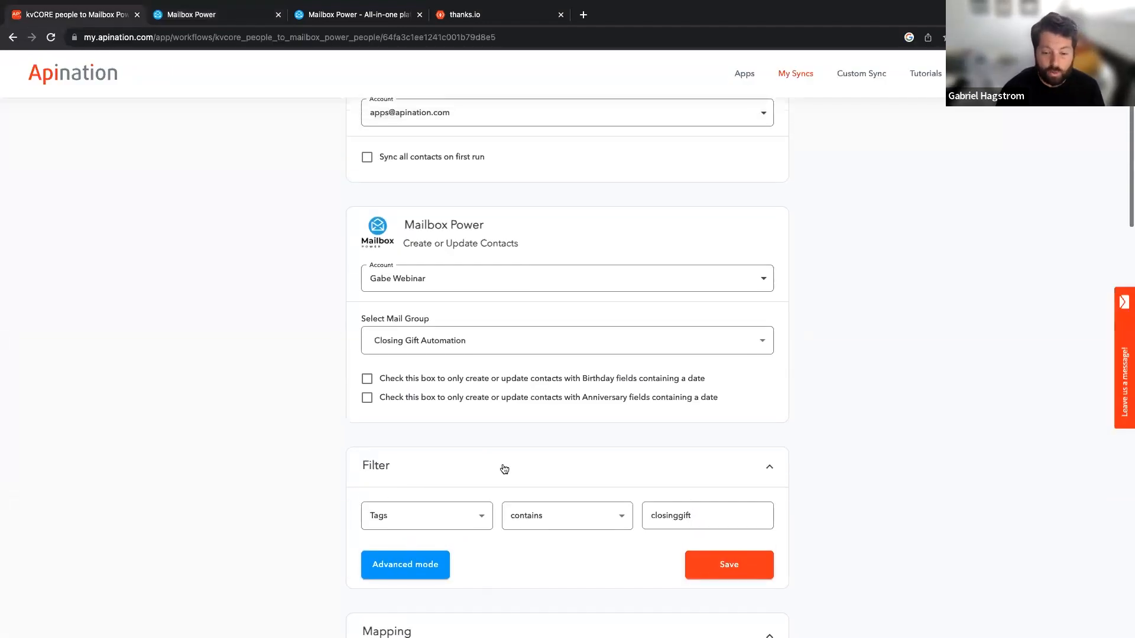
scroll(504, 469, "down", 2)
left_click(651, 441)
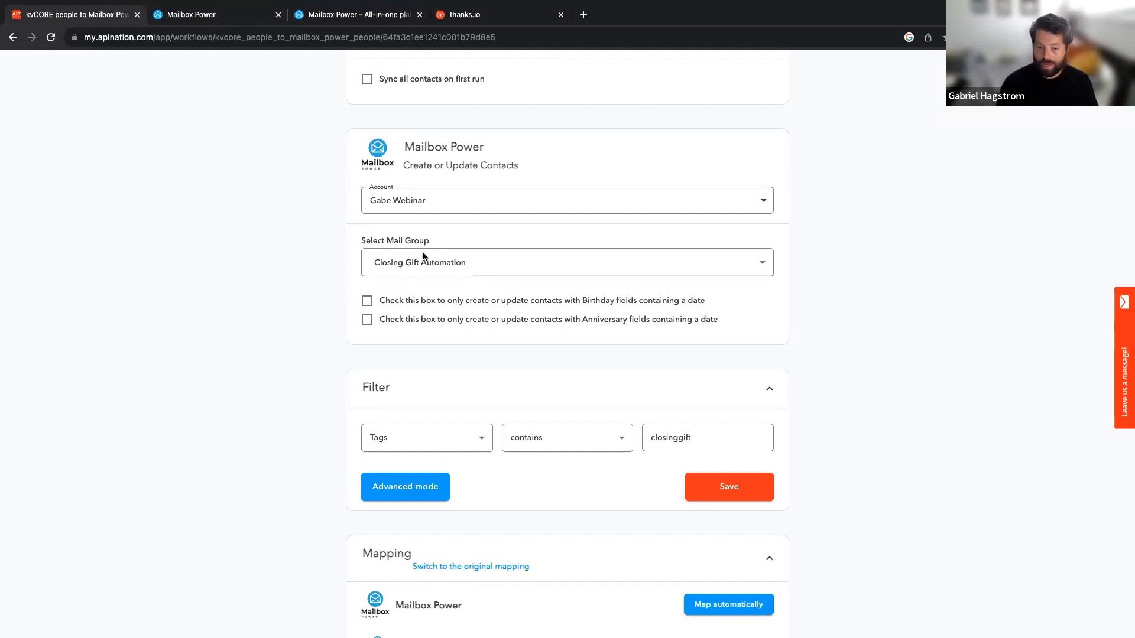
left_click(732, 492)
left_click(550, 215)
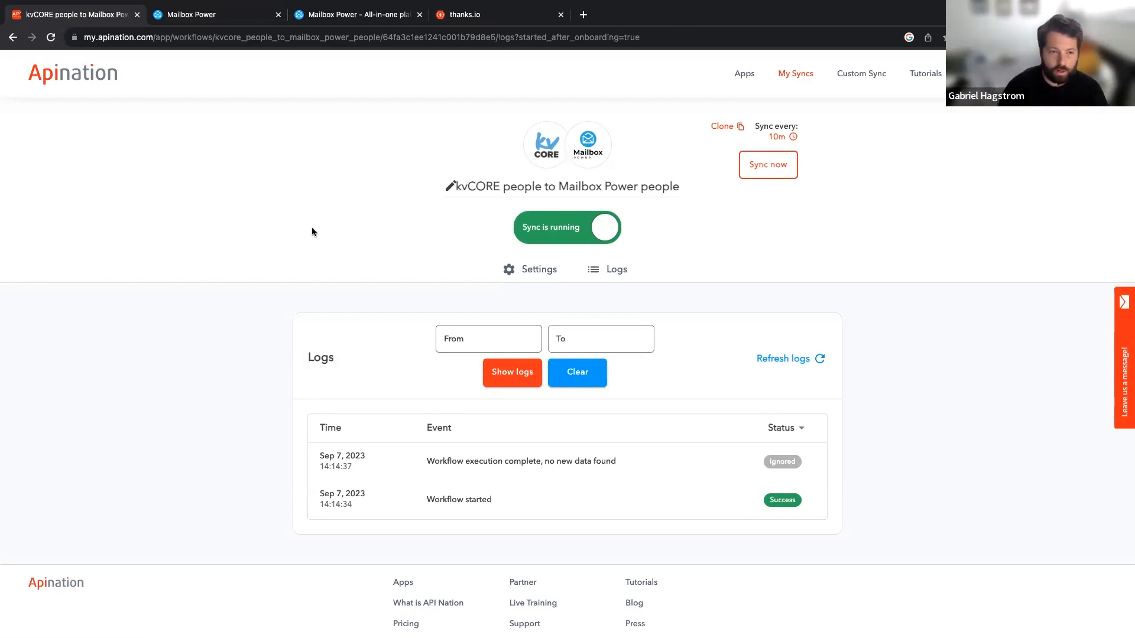
Step: Reopen the sync's settings, set the filter field to Status and select the filter value for editing
left_click(566, 342)
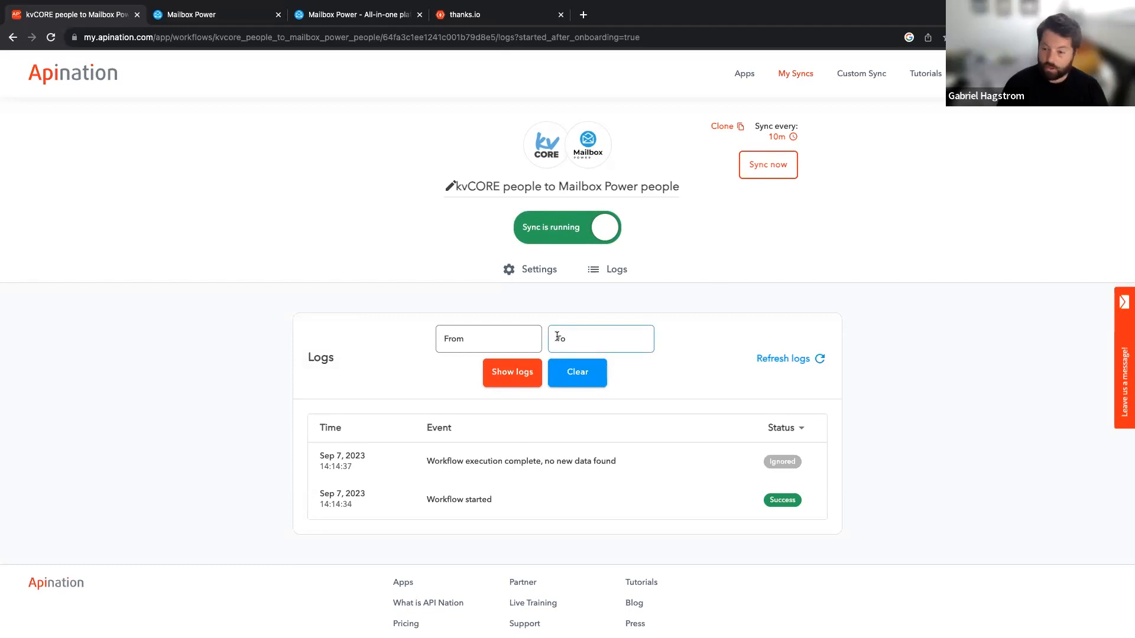
left_click(534, 273)
scroll(556, 359, "down", 3)
scroll(556, 361, "down", 5)
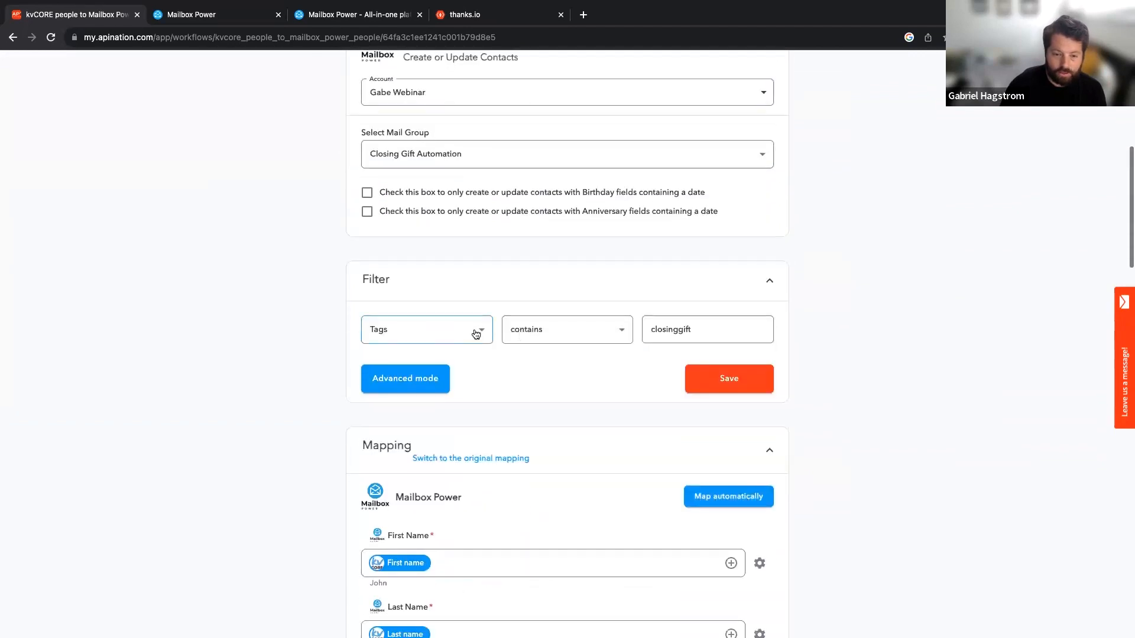
left_click(479, 332)
scroll(438, 357, "up", 1)
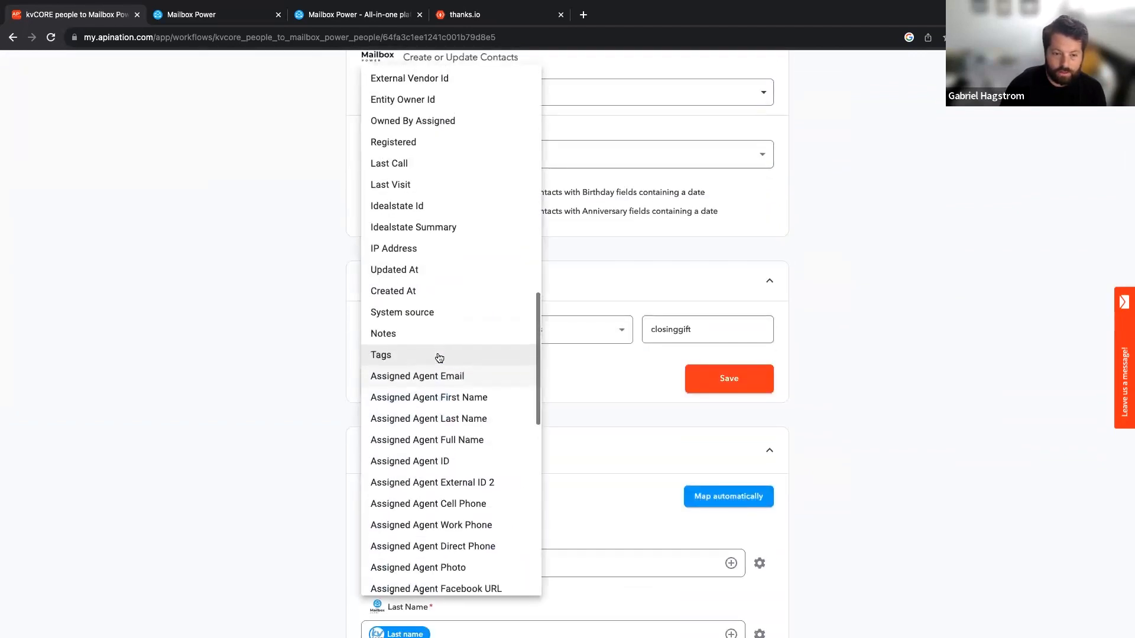
scroll(439, 357, "up", 4)
scroll(438, 358, "up", 10)
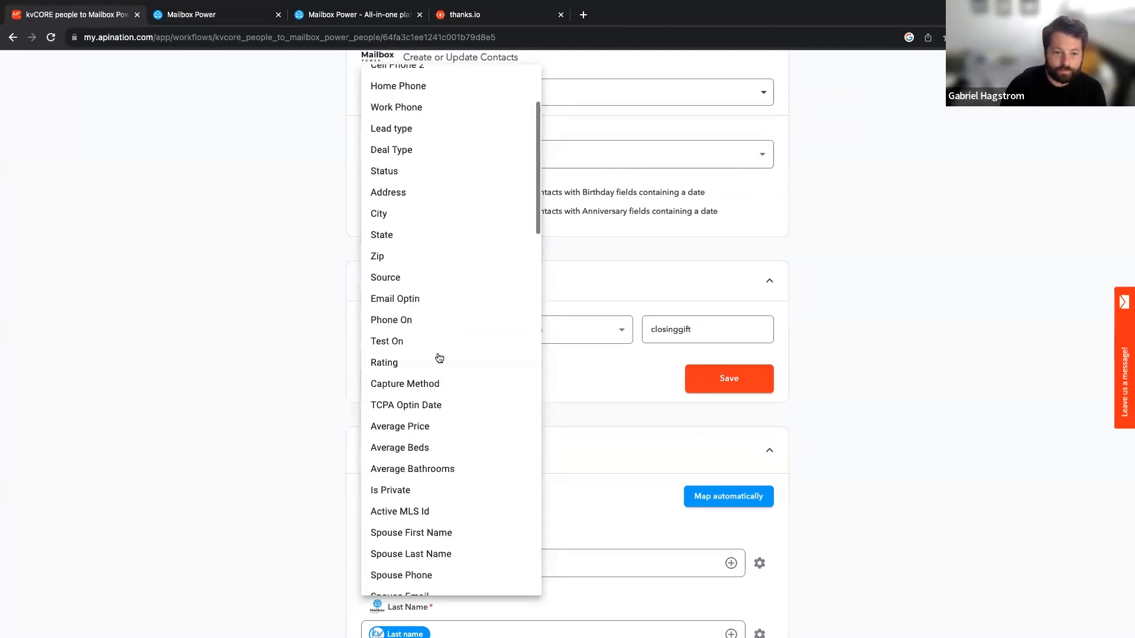
scroll(434, 294, "up", 1)
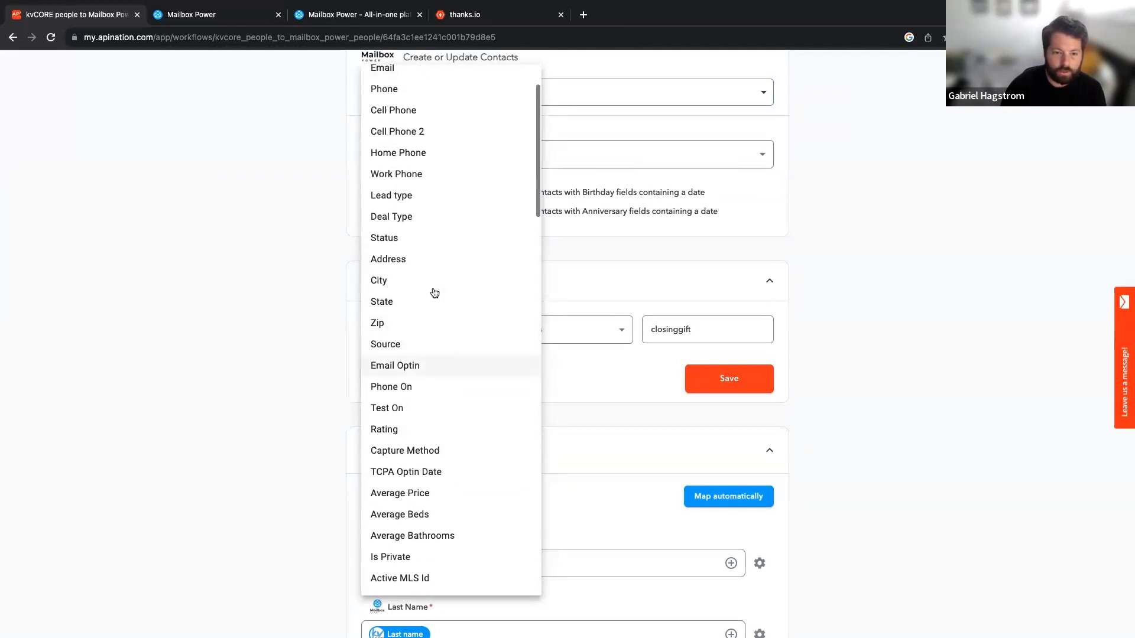
scroll(434, 293, "up", 1)
left_click(401, 284)
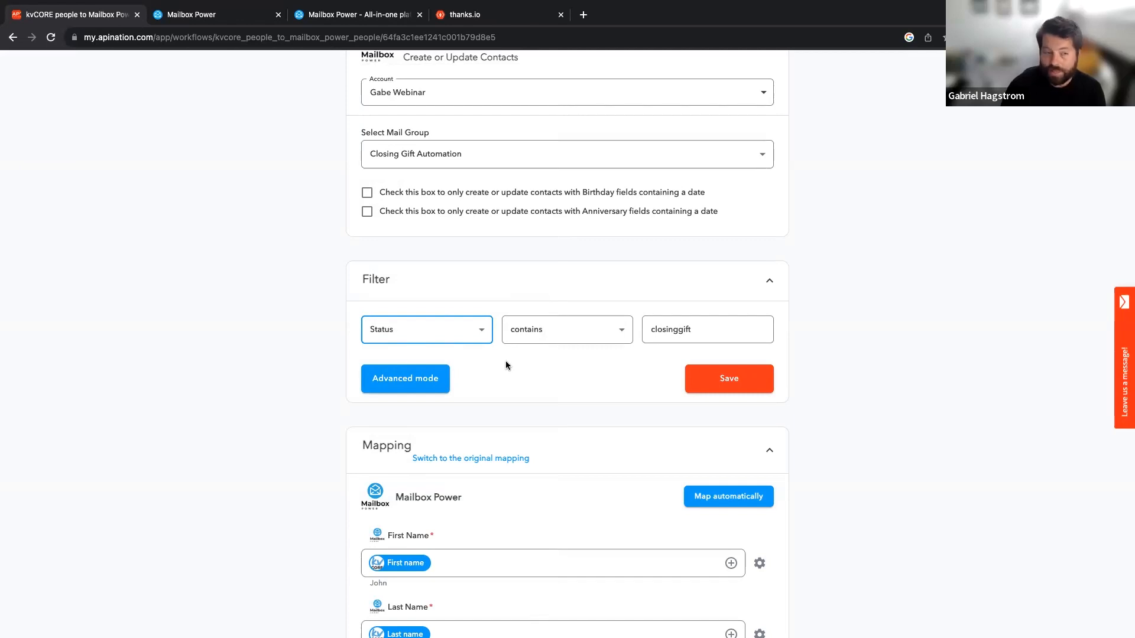
double_click(660, 329)
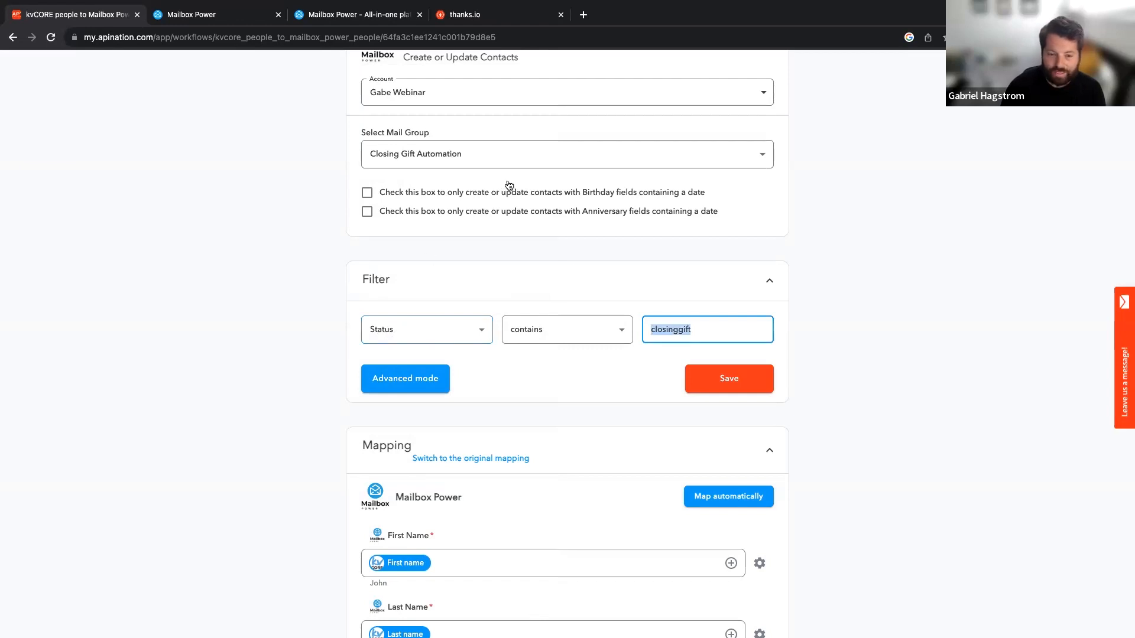
Step: Open the kvCORE platform site in a new browser tab
left_click(586, 33)
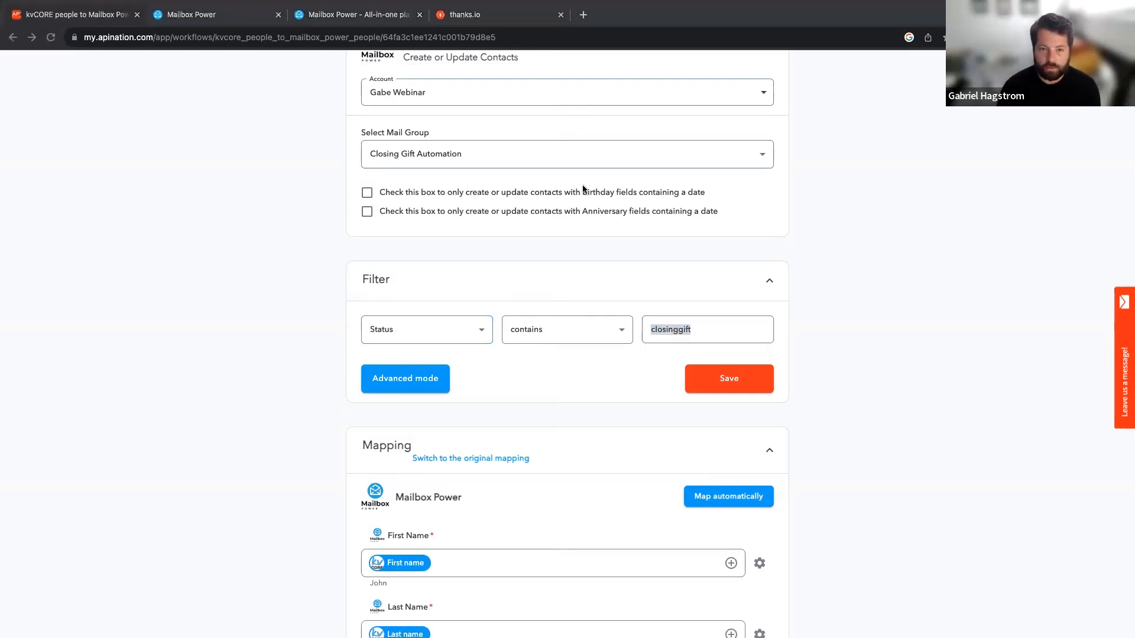
left_click(586, 26)
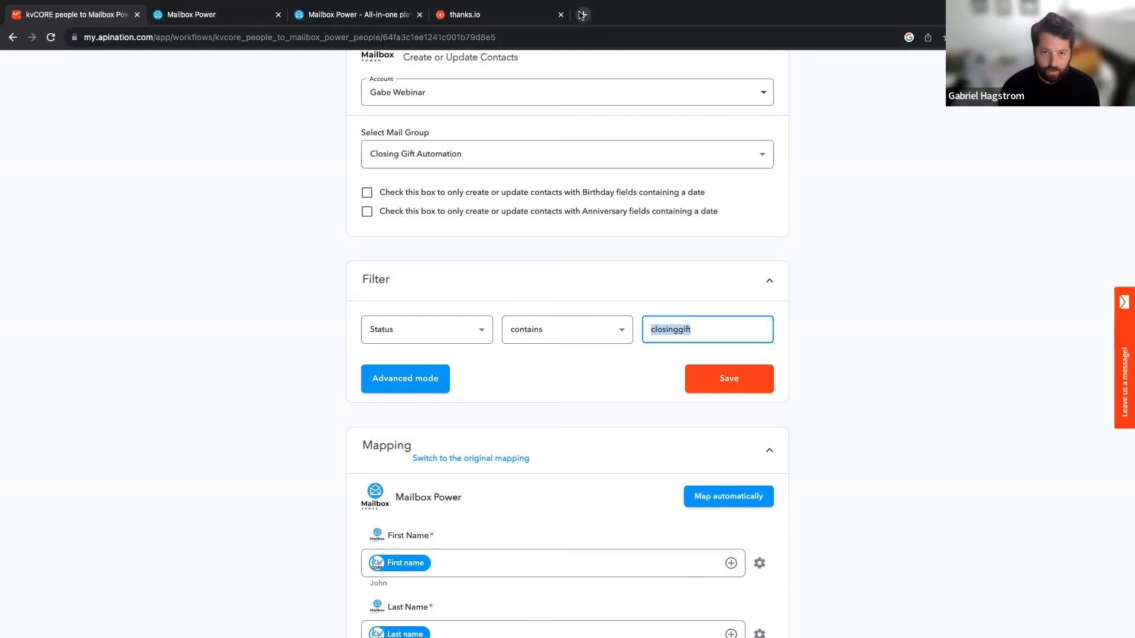
left_click(583, 15)
type("kvcore")
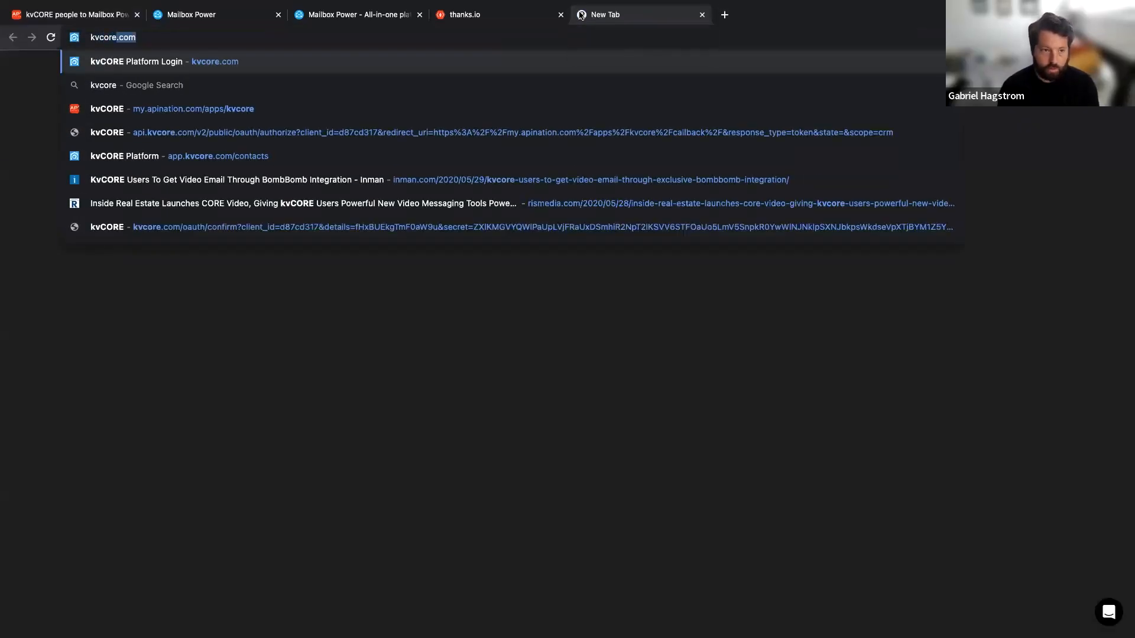
key("Return")
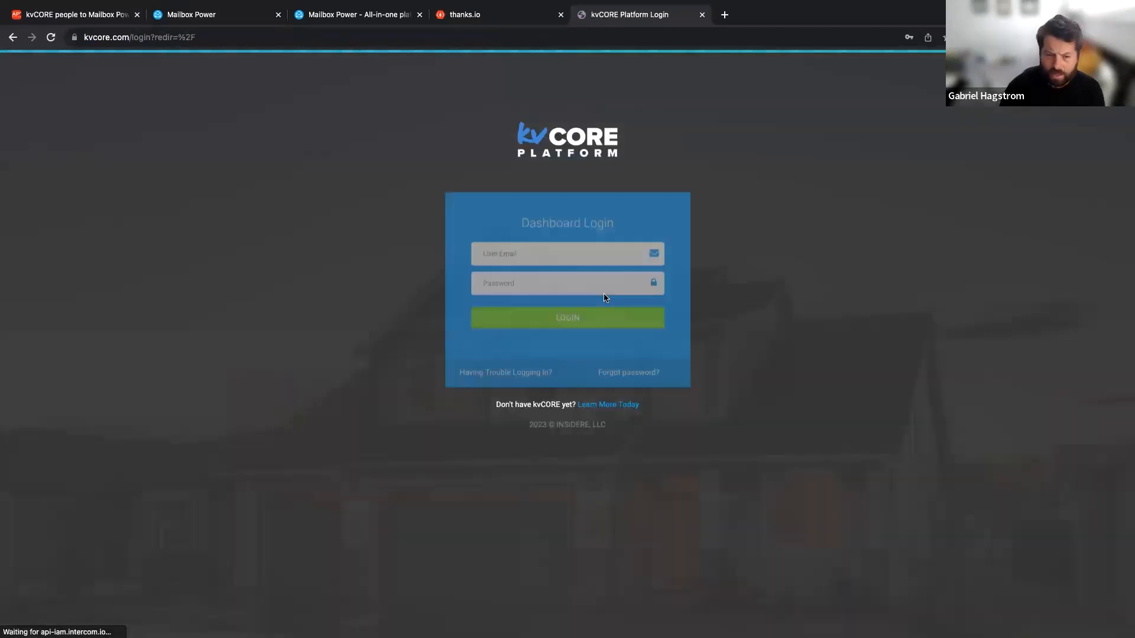
Step: Log in to kvCORE with the user email and password, and open the second contact's record in the Smart CRM list
left_click(605, 247)
left_click(604, 279)
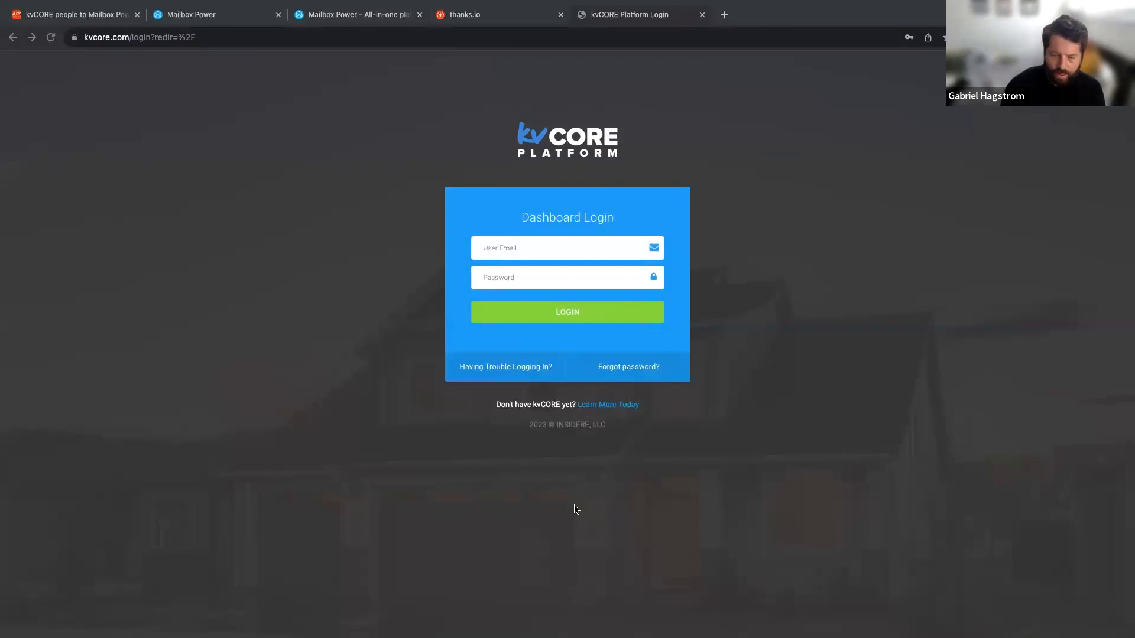
left_click(590, 324)
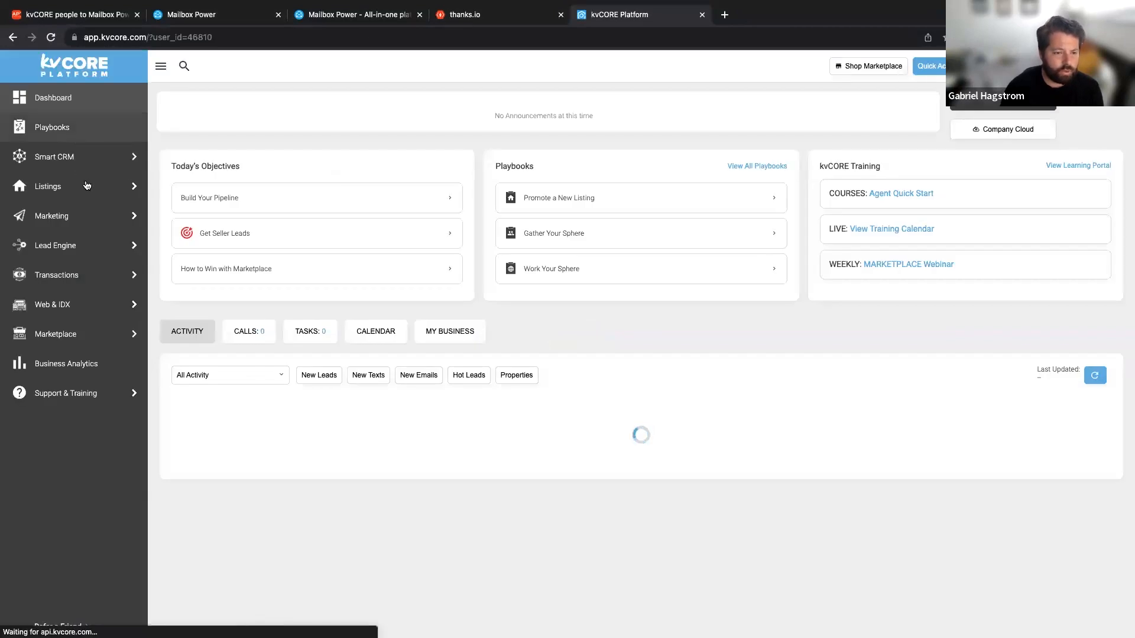
left_click(55, 158)
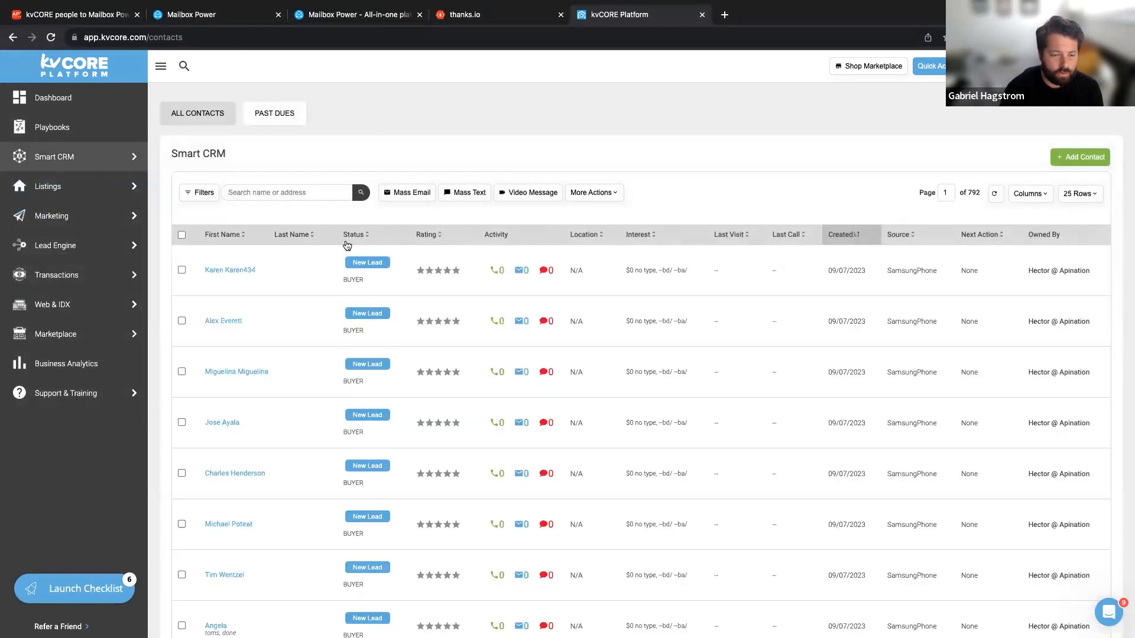
left_click(229, 321)
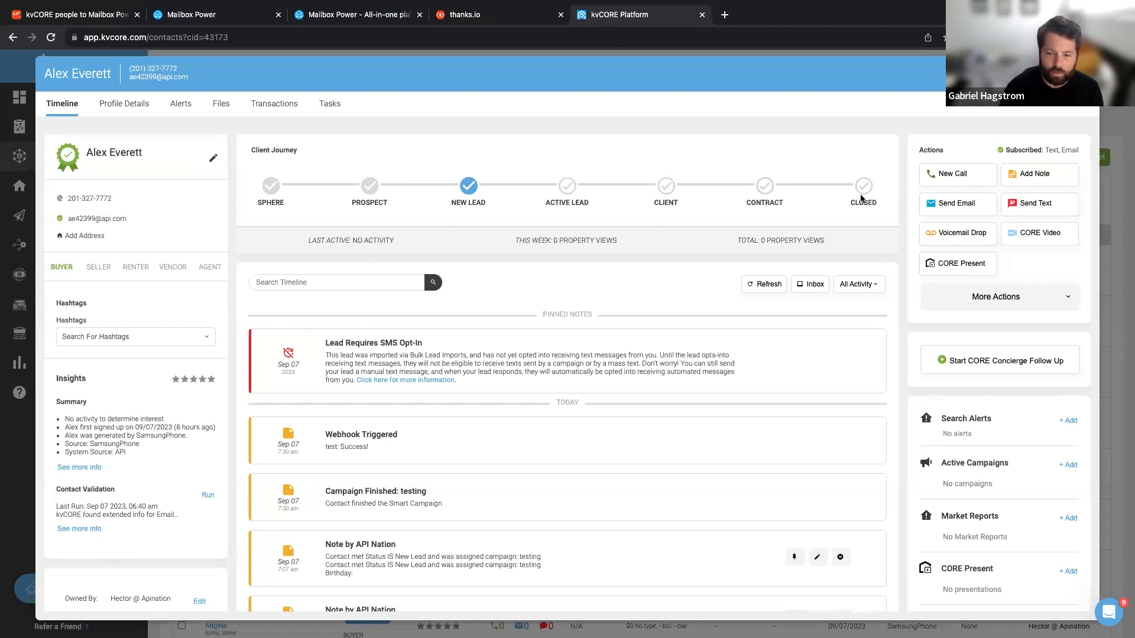
Step: Return to the Apination sync, set the Status contains filter value to closed and save the filter
left_click(96, 13)
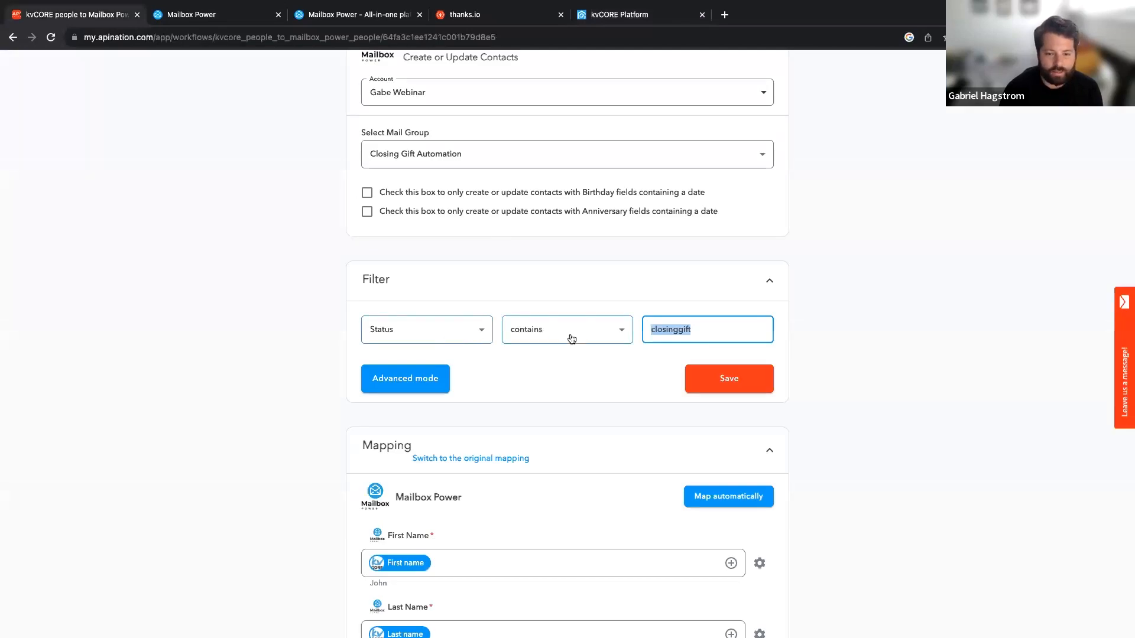
type("closed")
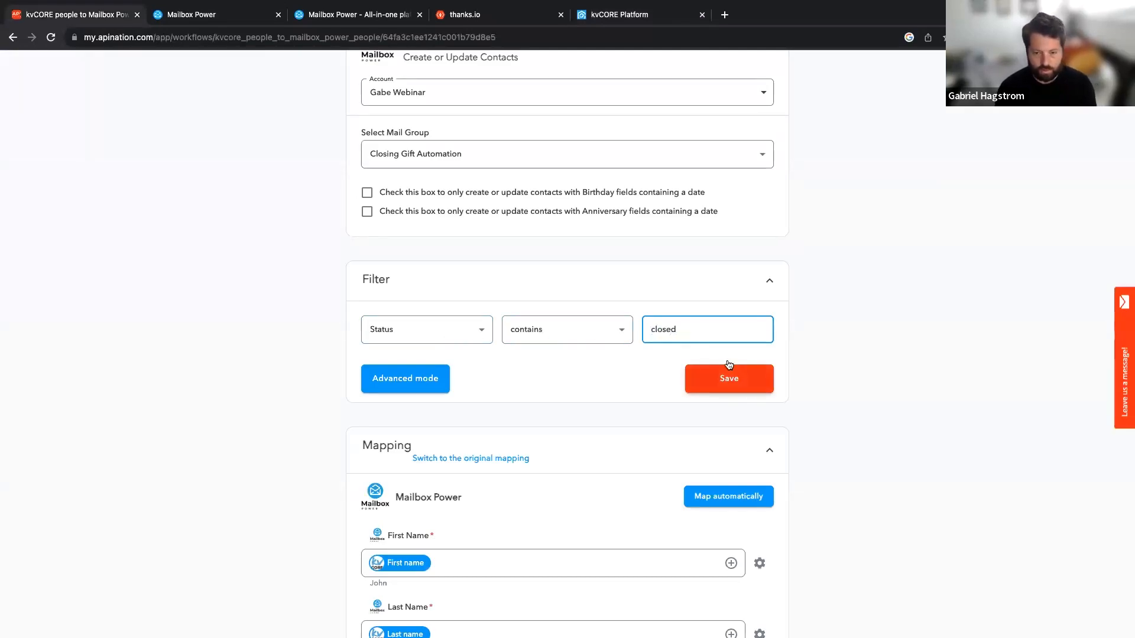
left_click(619, 329)
left_click(676, 282)
left_click(706, 380)
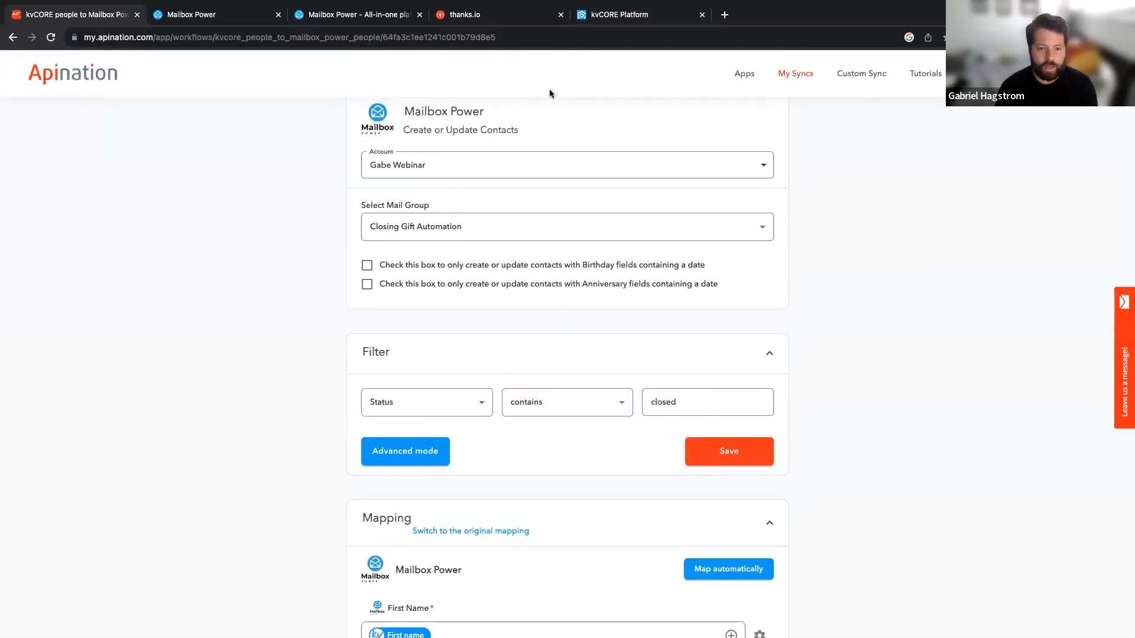
Step: Switch to the contact in kvCORE and move the client journey status to Active Lead, Client and finally Closed, confirming each change
left_click(594, 17)
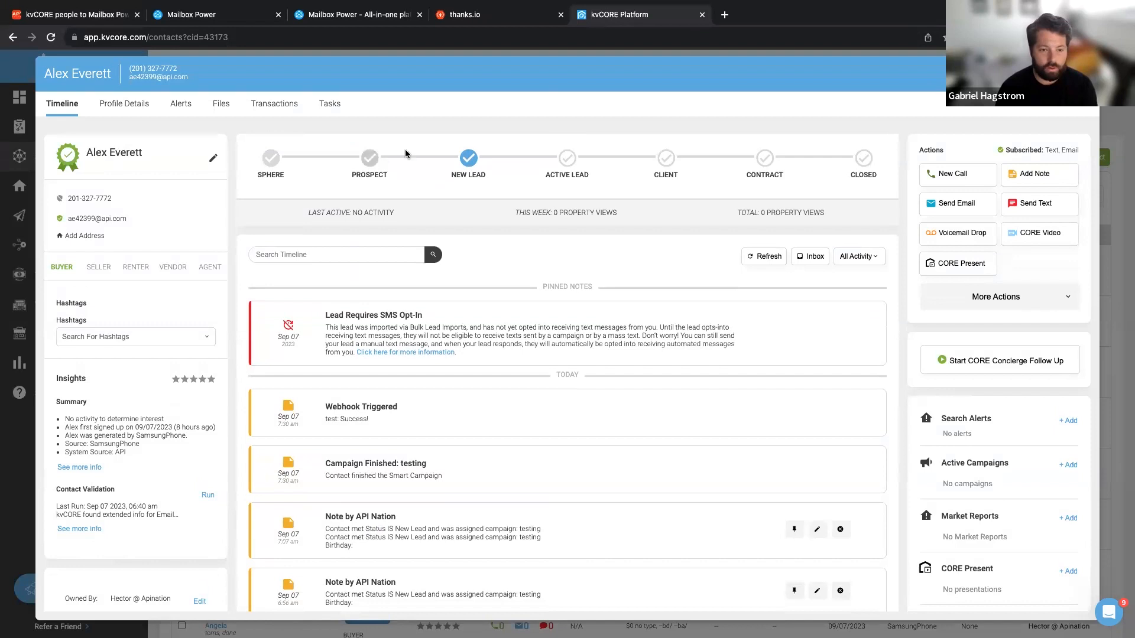
left_click(568, 160)
left_click(549, 315)
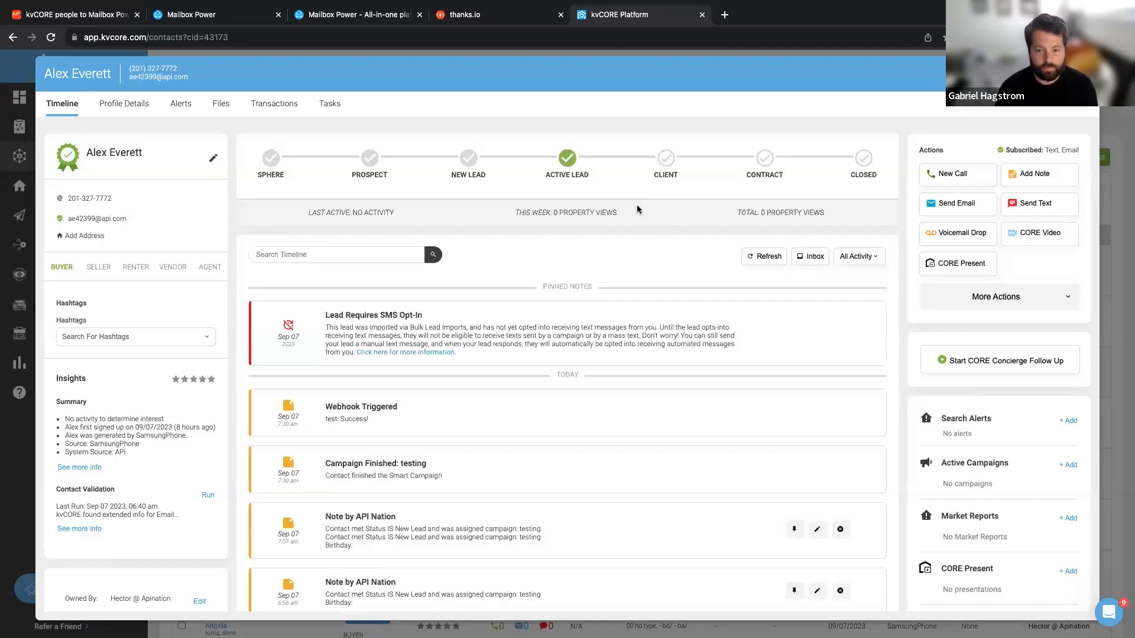
left_click(671, 163)
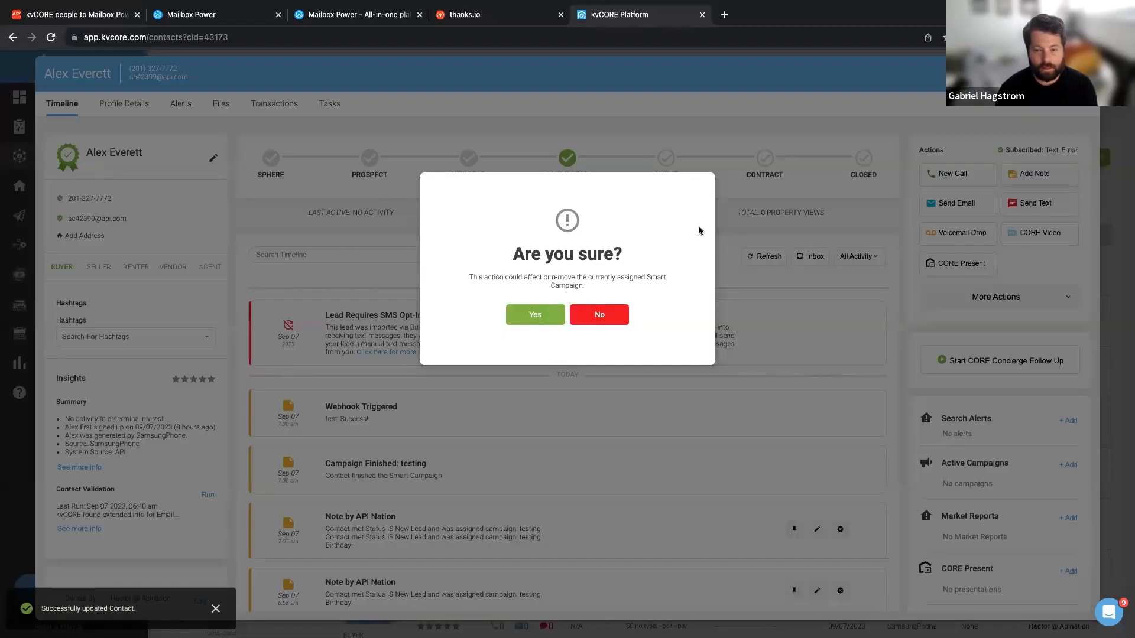
left_click(549, 321)
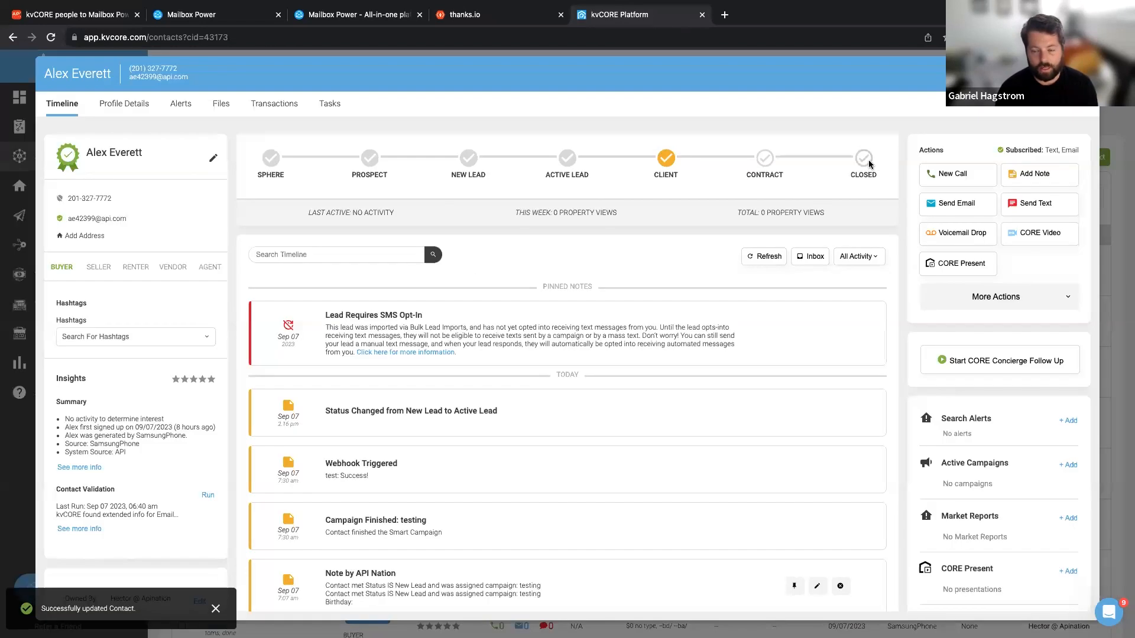
left_click(864, 157)
left_click(533, 317)
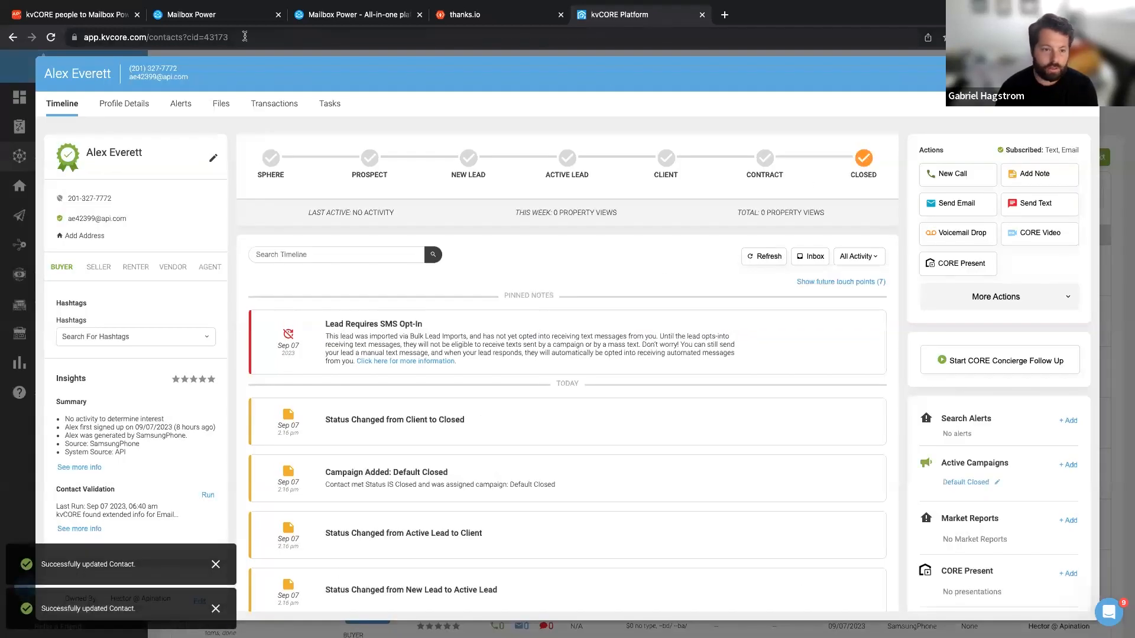
Step: Review the Apination sync's accounts, mail group and status filter, and return to kvCORE to examine the contact's timeline and client journey
left_click(76, 16)
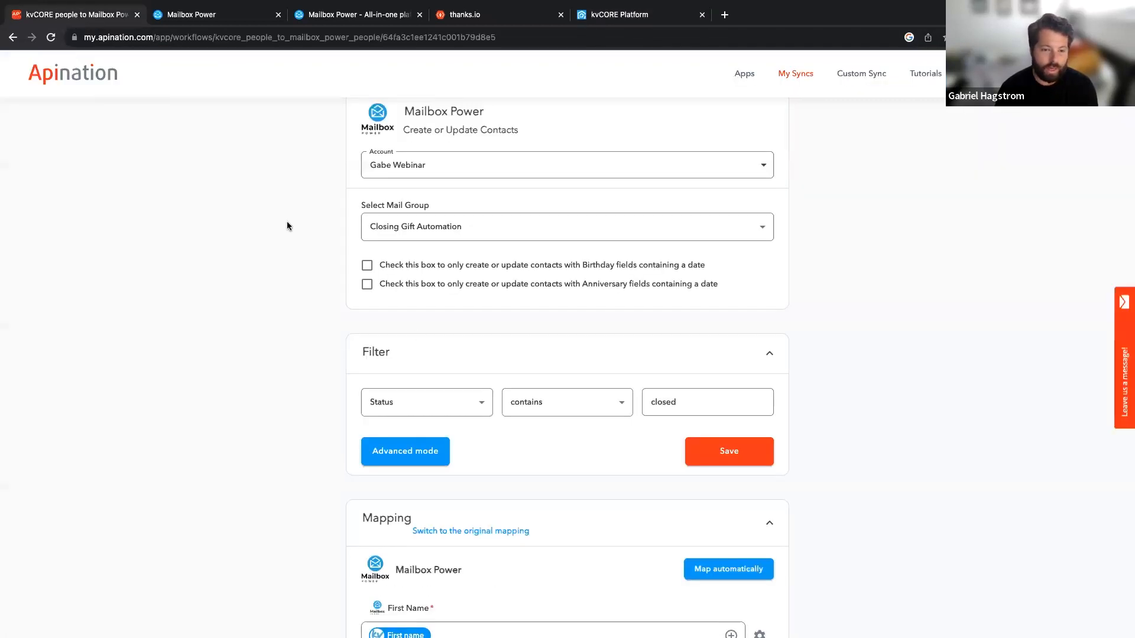
scroll(370, 265, "up", 3)
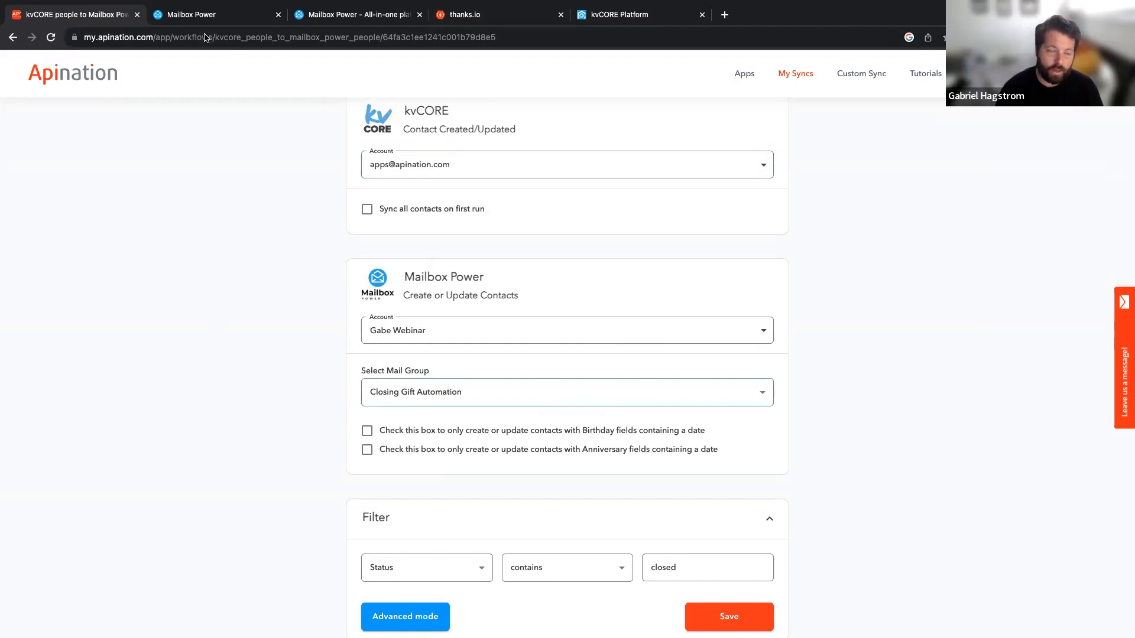
left_click(638, 20)
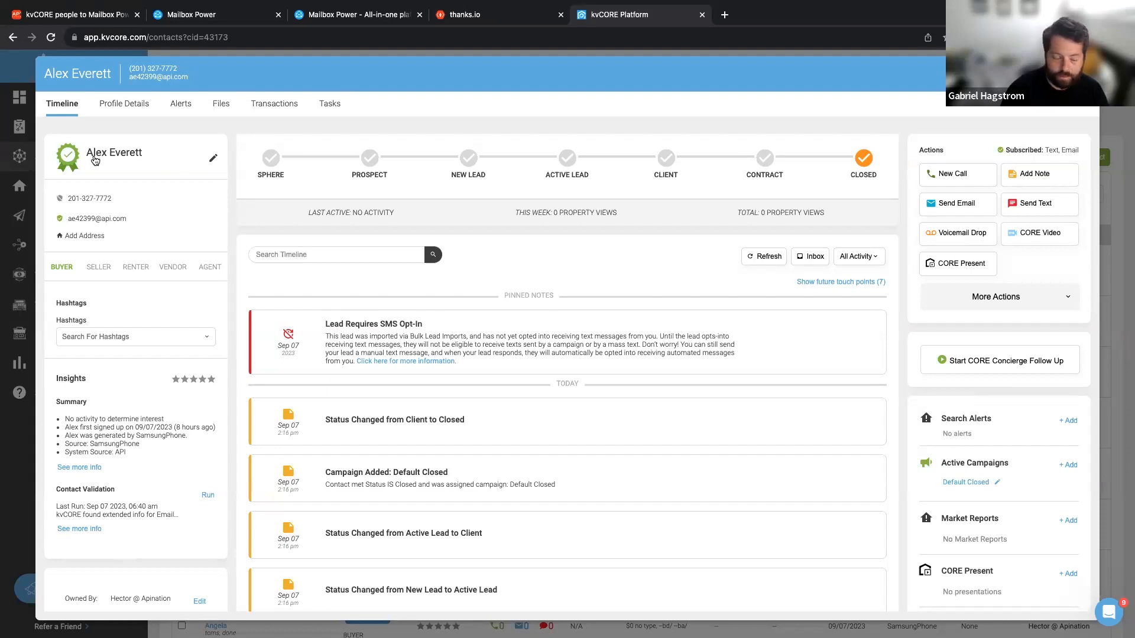
scroll(473, 372, "down", 1)
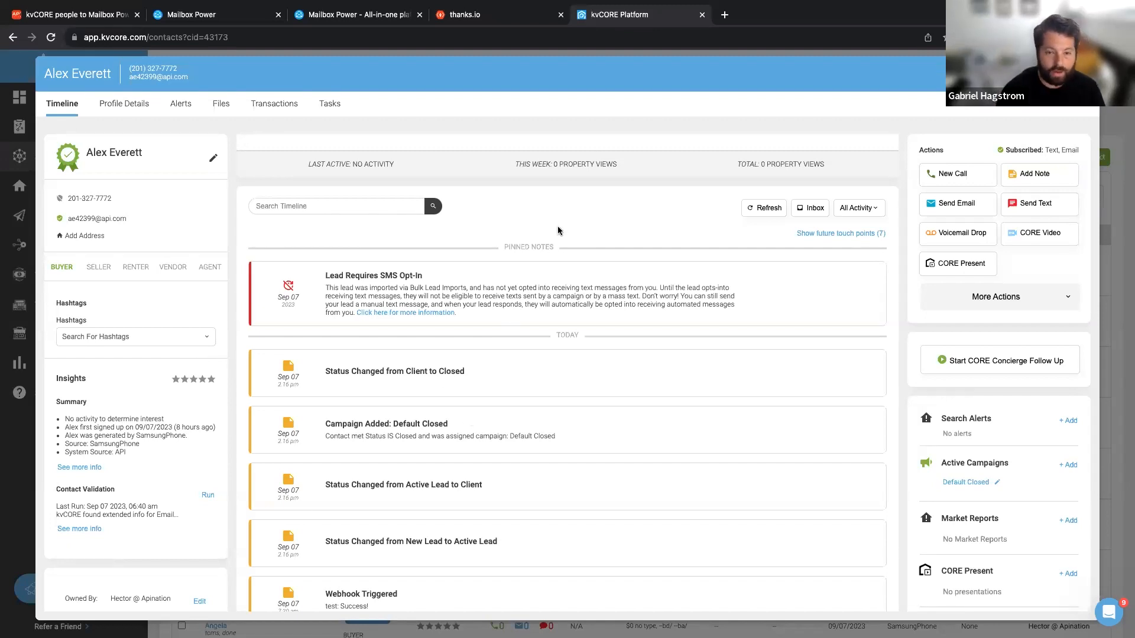
scroll(558, 230, "up", 2)
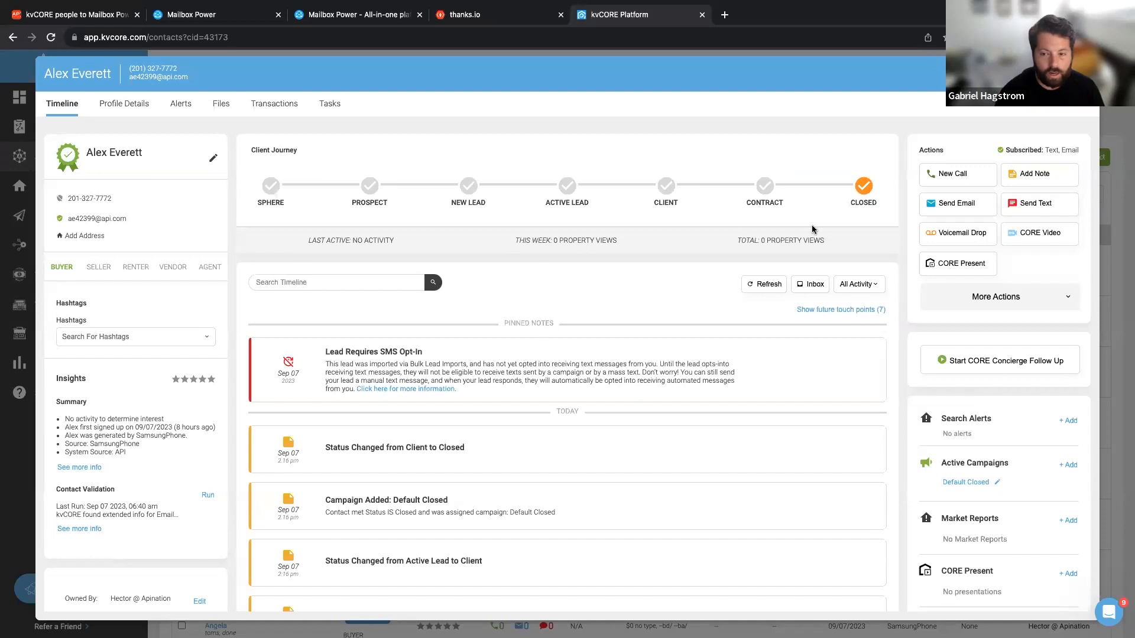
Step: Add the hashtag closedgift to the contact
left_click(114, 338)
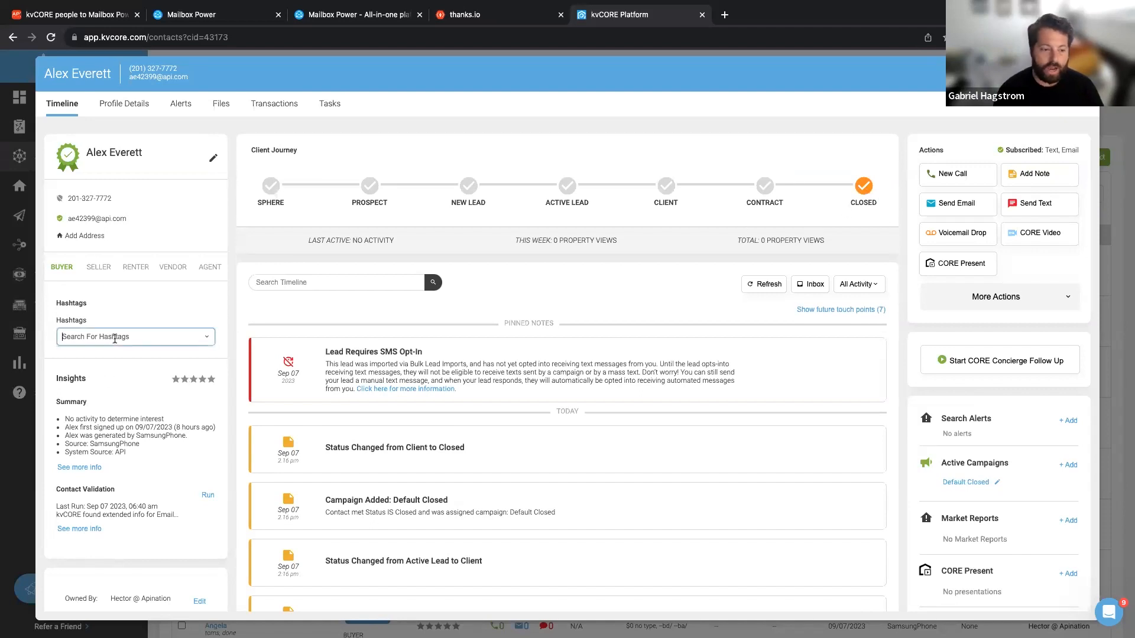
type("vl")
key("BackSpace")
type("cl")
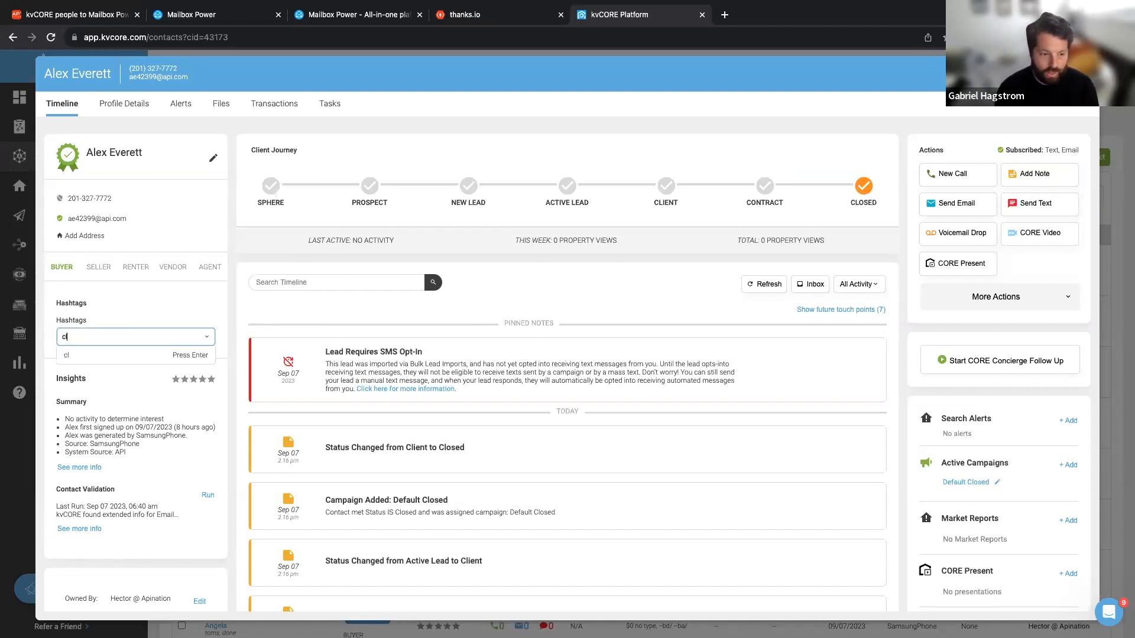
type("osedgift")
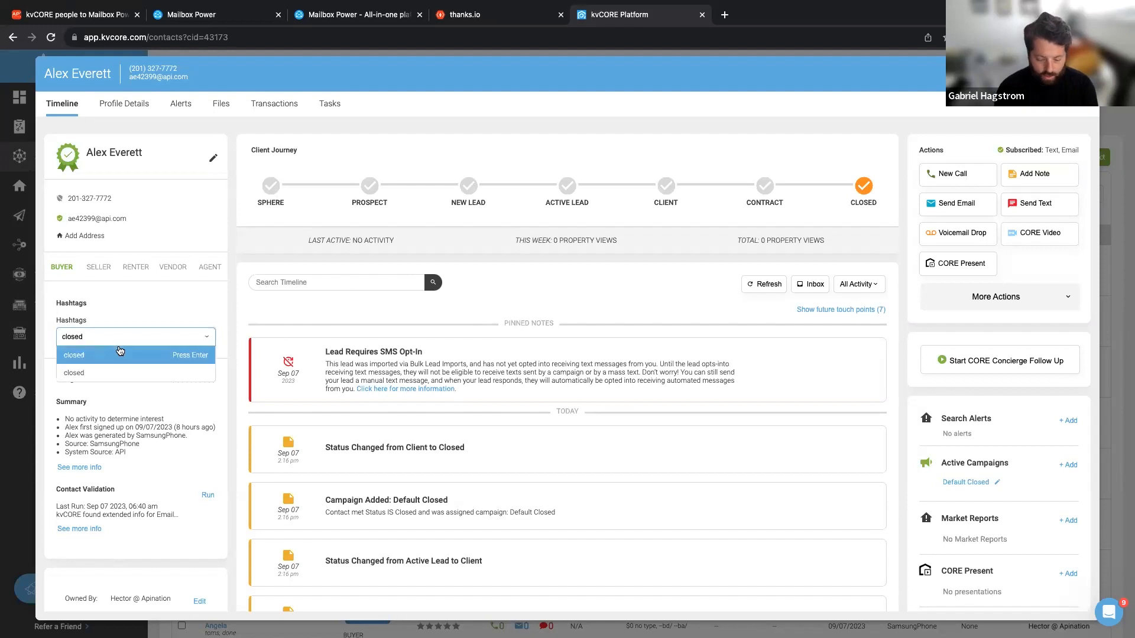
key("Return")
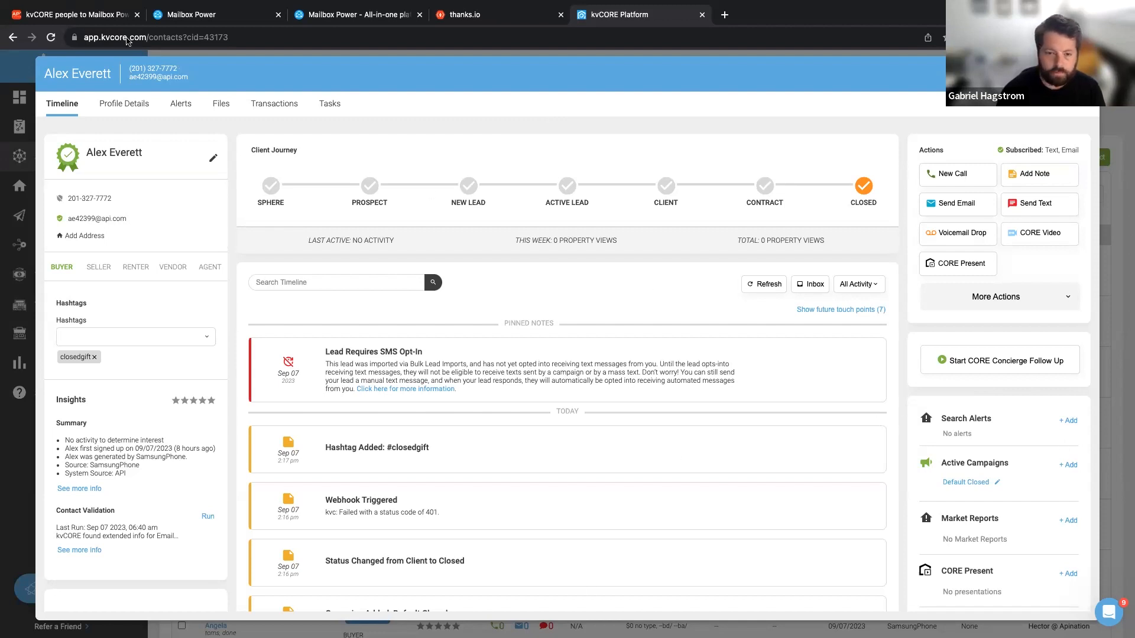
Step: Switch back to Apination and open the overview of all syncs
left_click(116, 12)
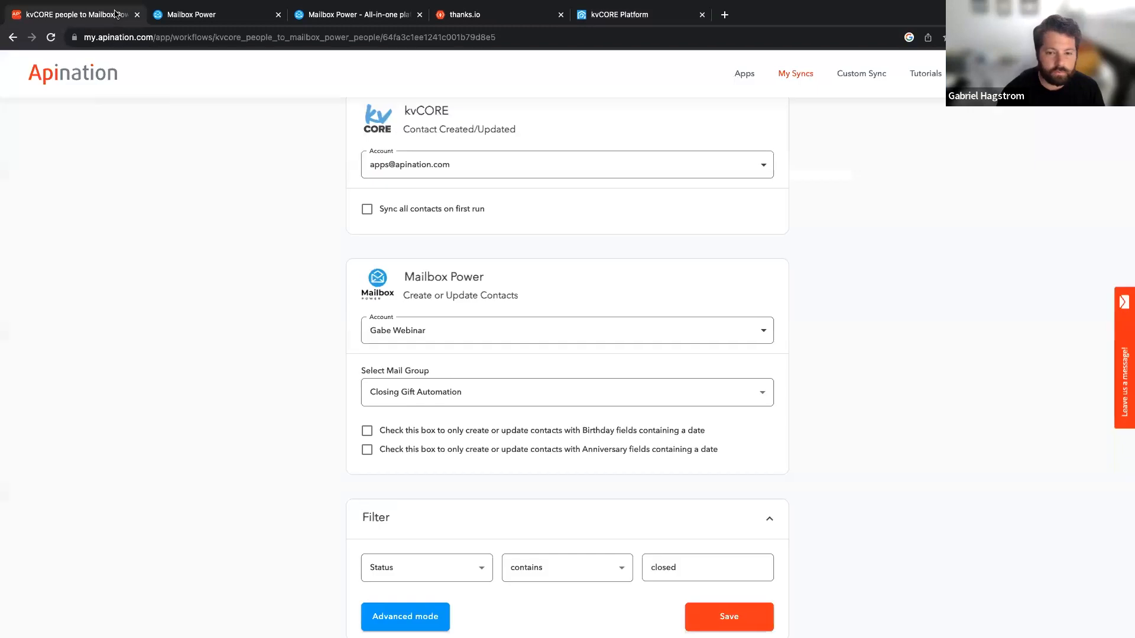
scroll(318, 204, "up", 5)
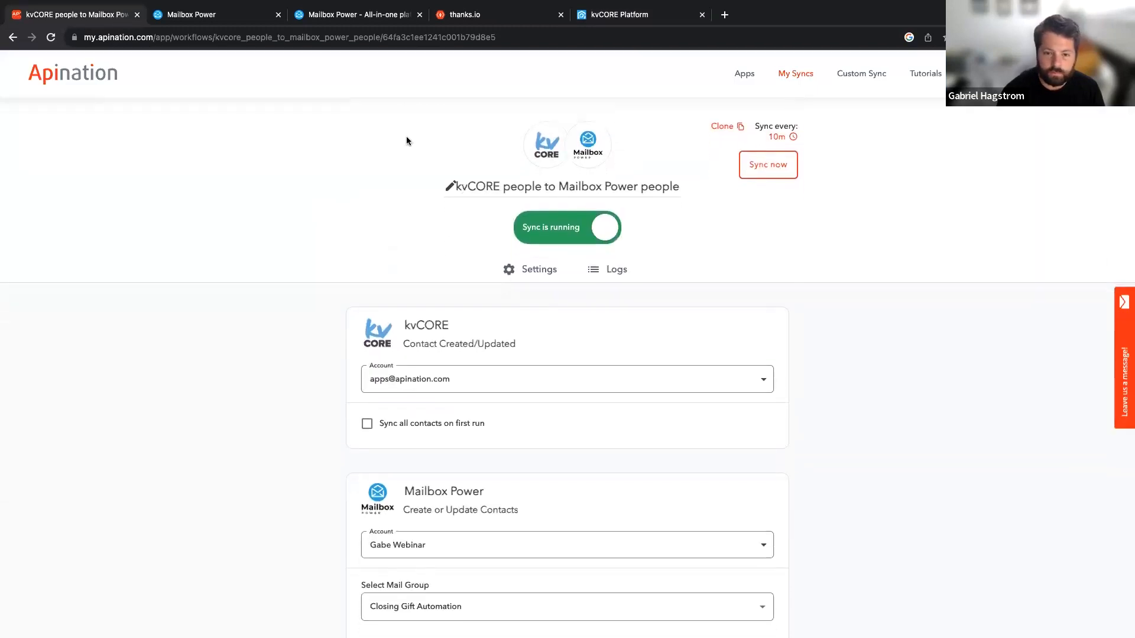
left_click(802, 78)
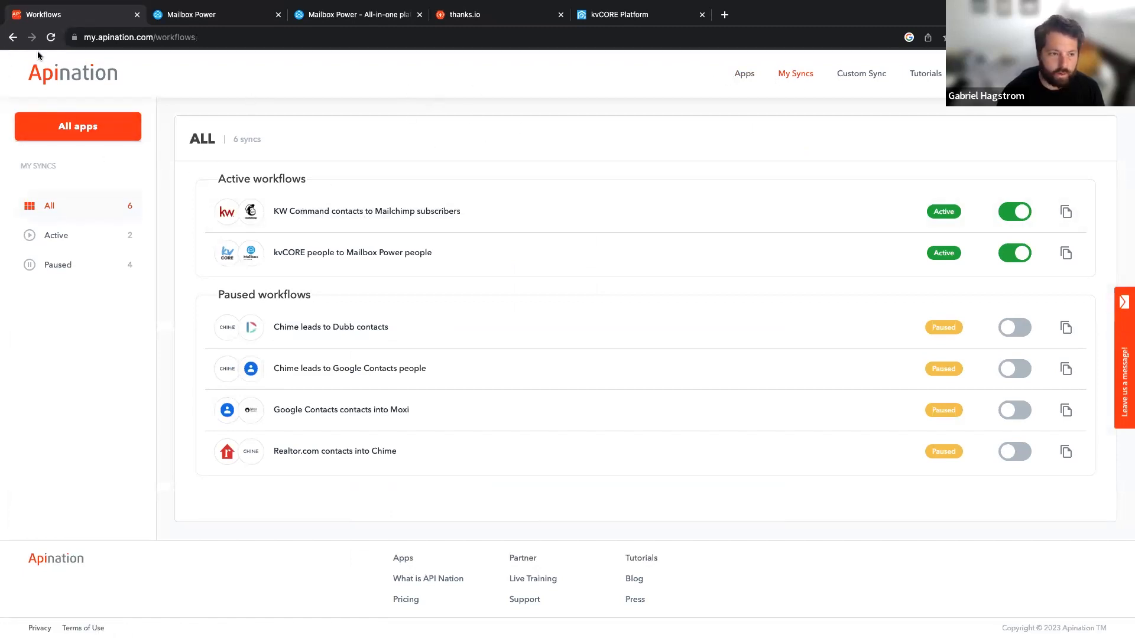
Step: Browse Apination's full app catalogue and open the Google Contacts app
left_click(62, 72)
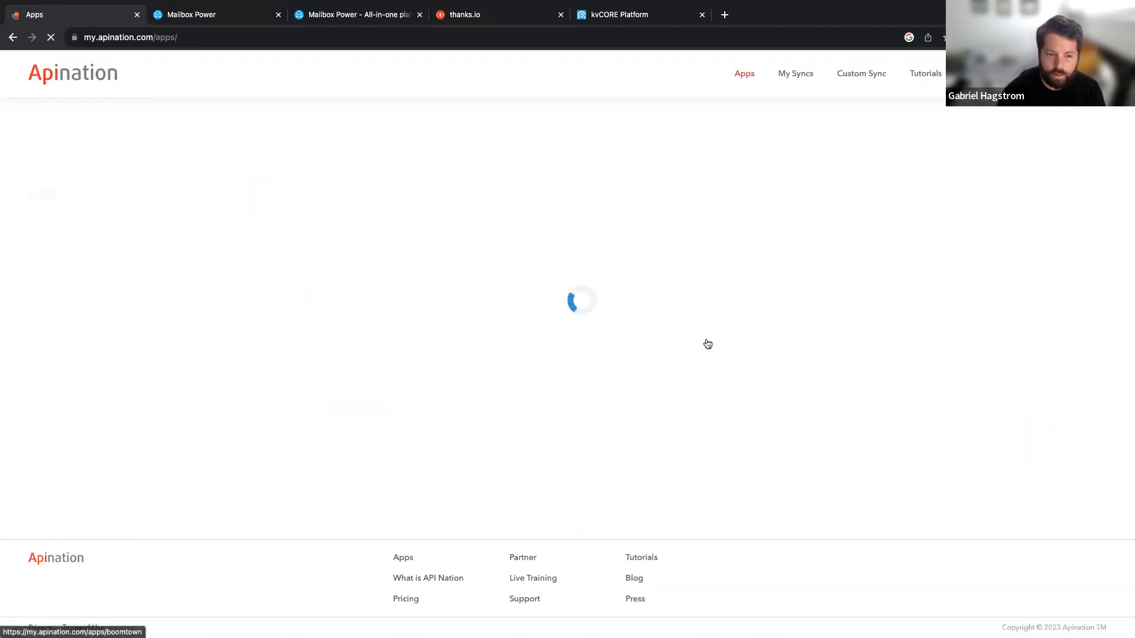
scroll(706, 342, "down", 5)
scroll(707, 343, "down", 9)
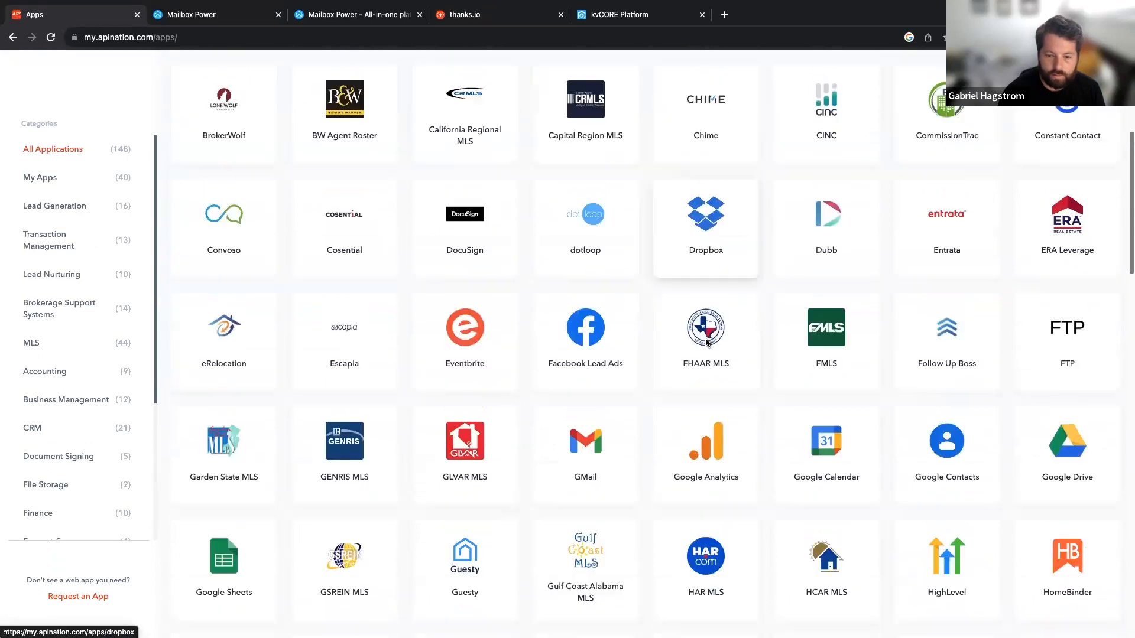
scroll(707, 343, "down", 3)
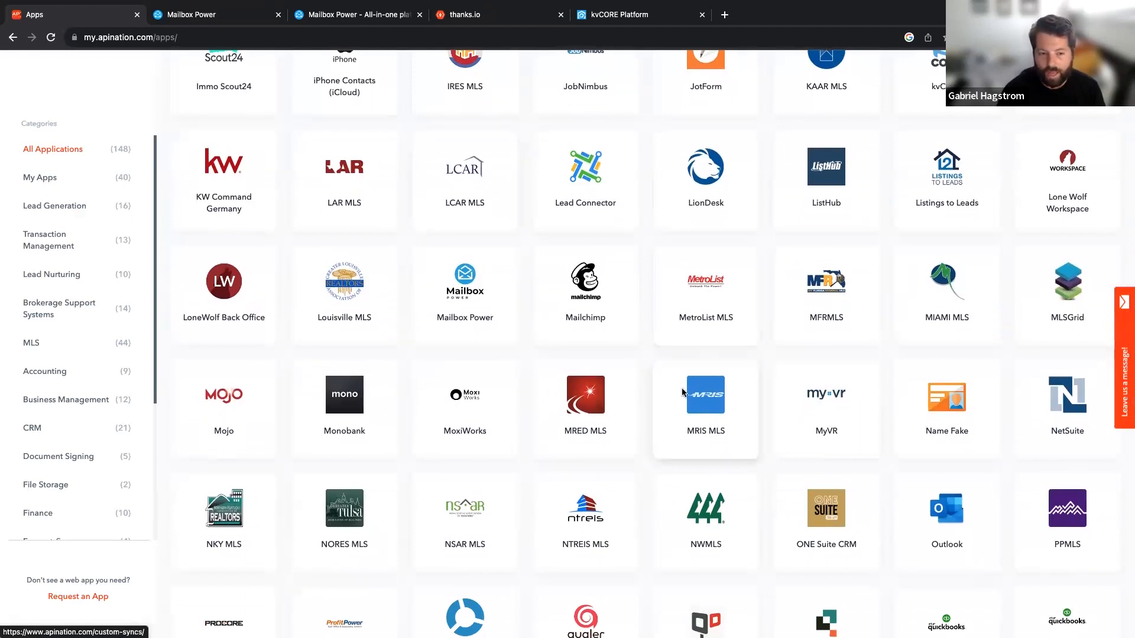
scroll(683, 392, "up", 6)
scroll(683, 392, "up", 2)
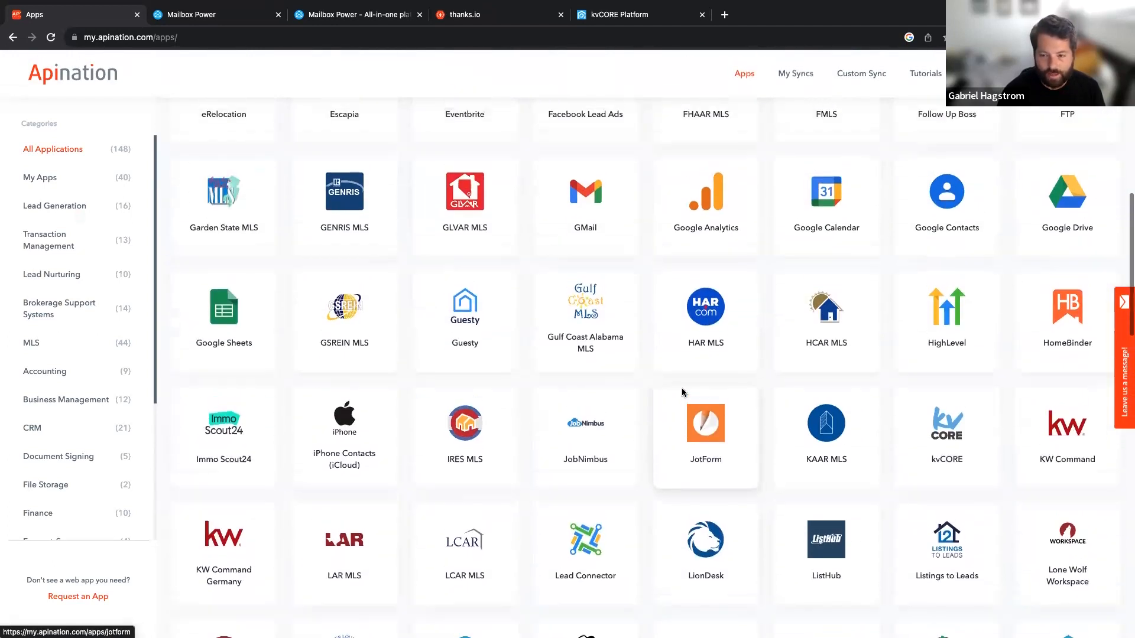
left_click(946, 195)
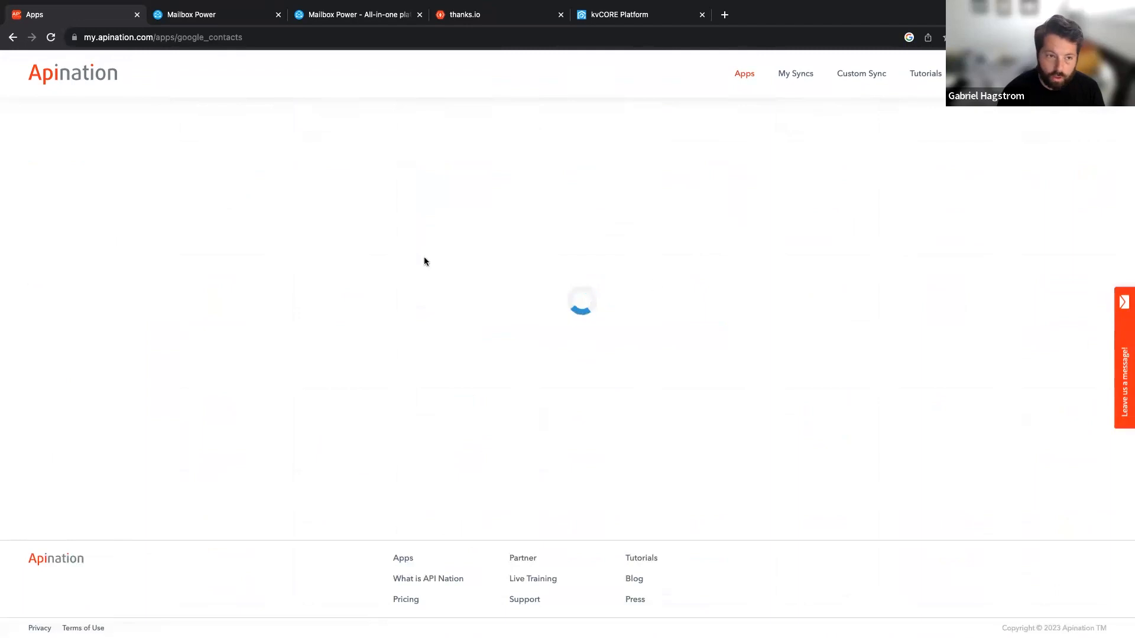
Step: Choose Mailbox Power as the app to sync with Google Contacts
scroll(603, 355, "down", 2)
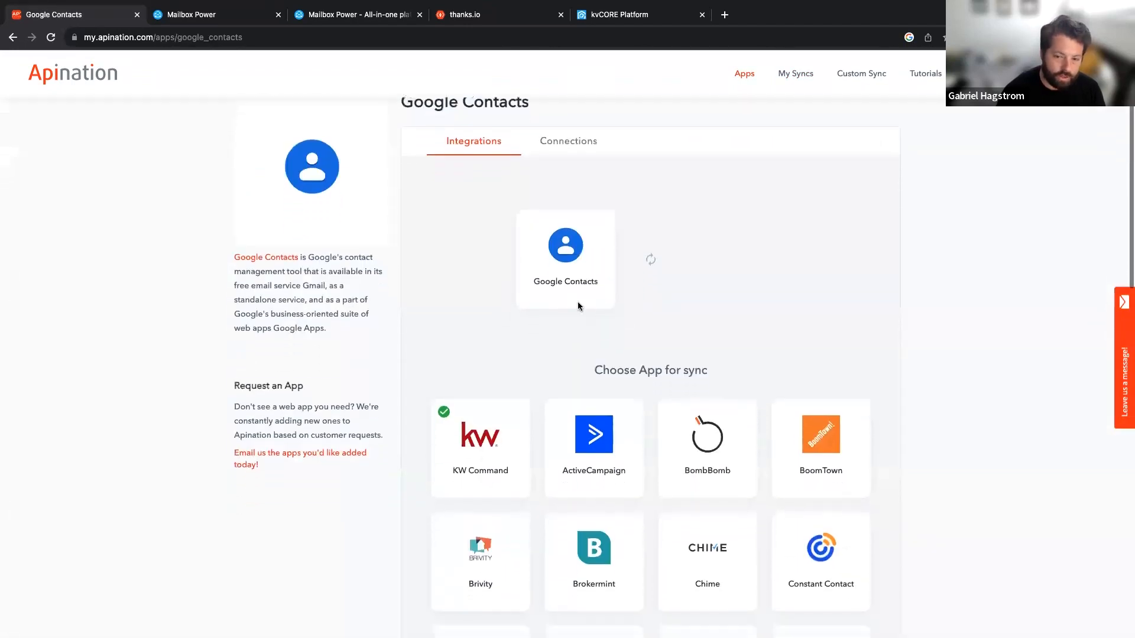
scroll(679, 346, "down", 9)
left_click(680, 349)
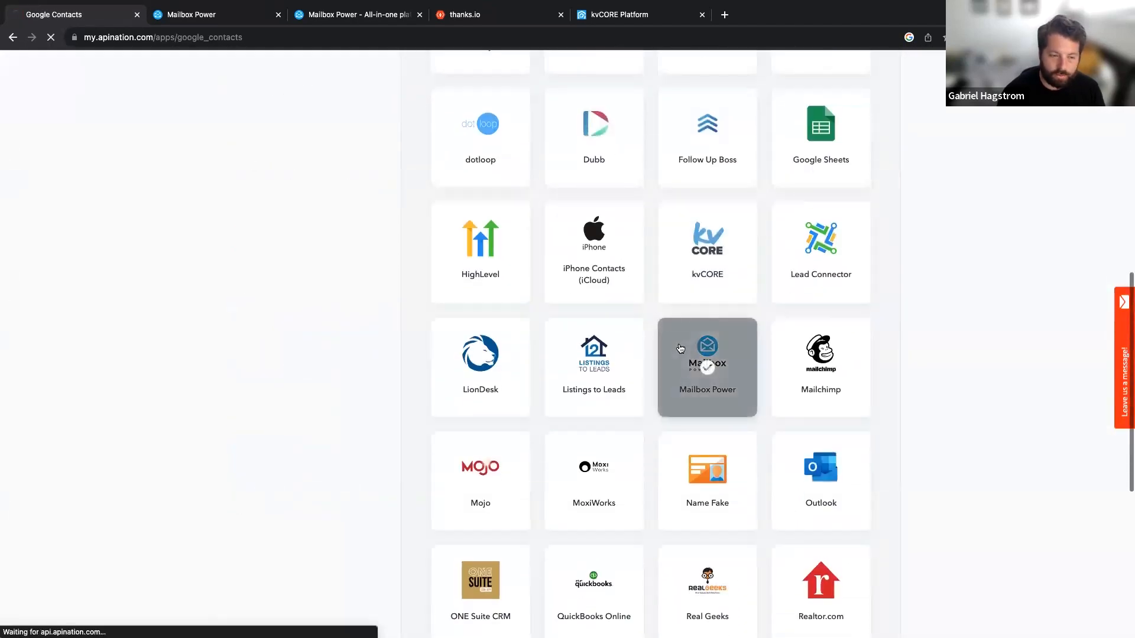